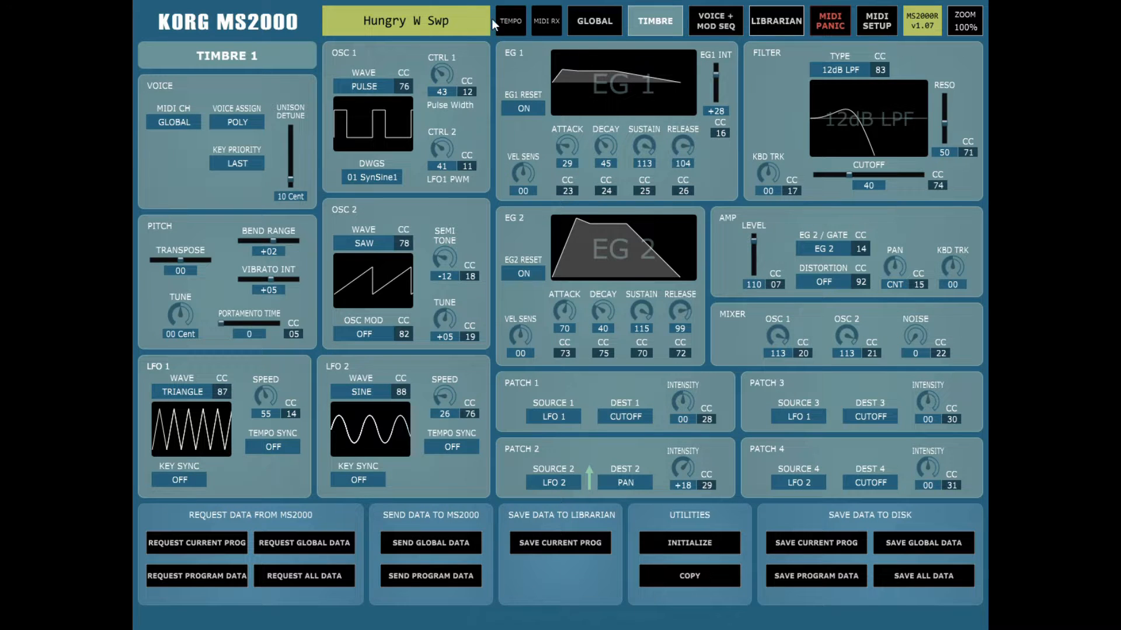
# Configure the MIDI ports with ADVANCE61 USB PORT 1 as the controller device, keeping all controller channels
pyautogui.click(965, 27)
pyautogui.click(879, 24)
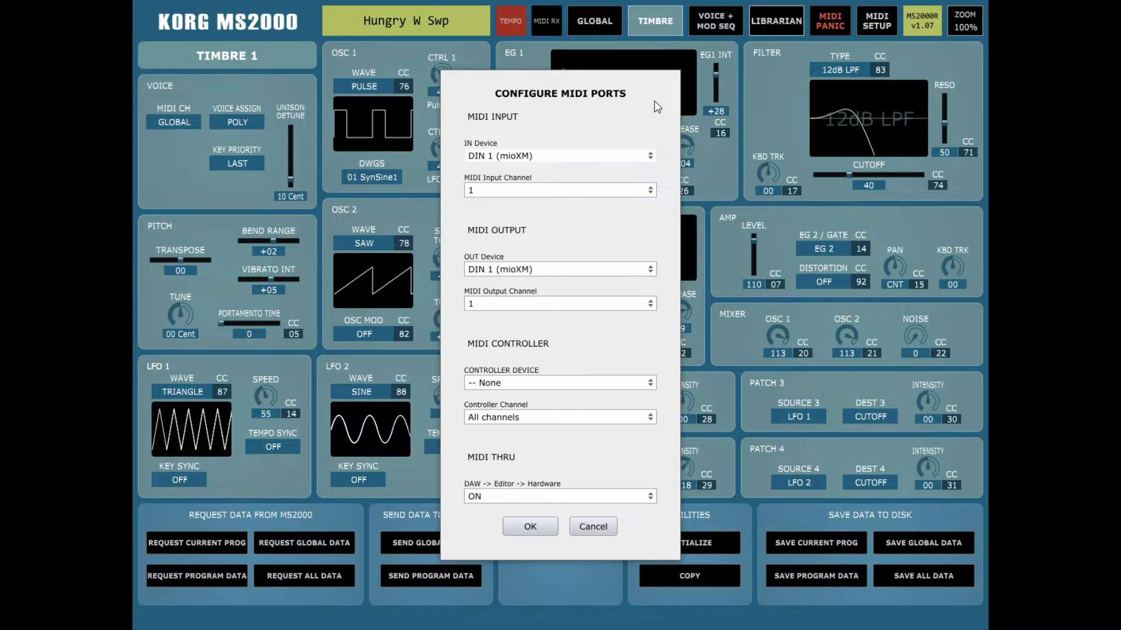
pyautogui.moveTo(654, 101); pyautogui.dragTo(666, 72)
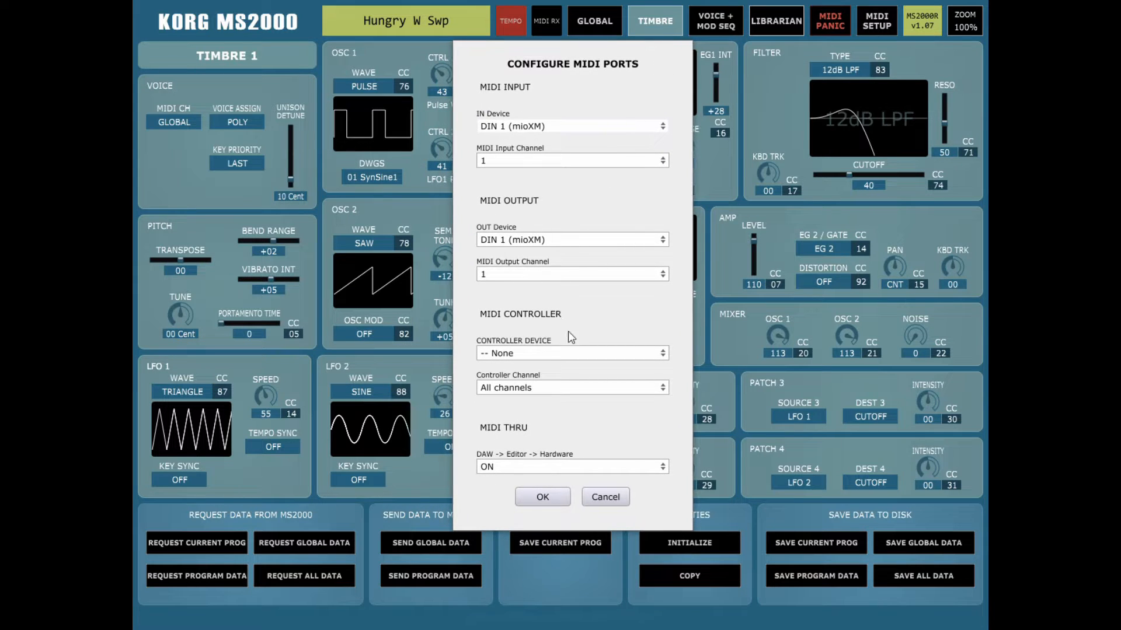
pyautogui.click(502, 355)
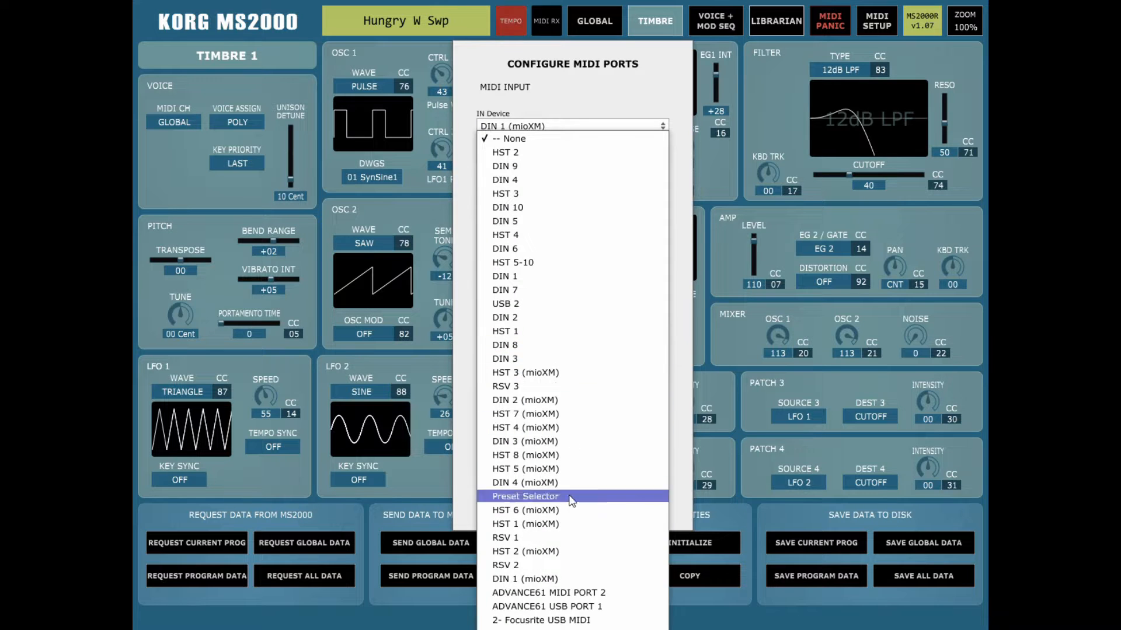
pyautogui.click(565, 609)
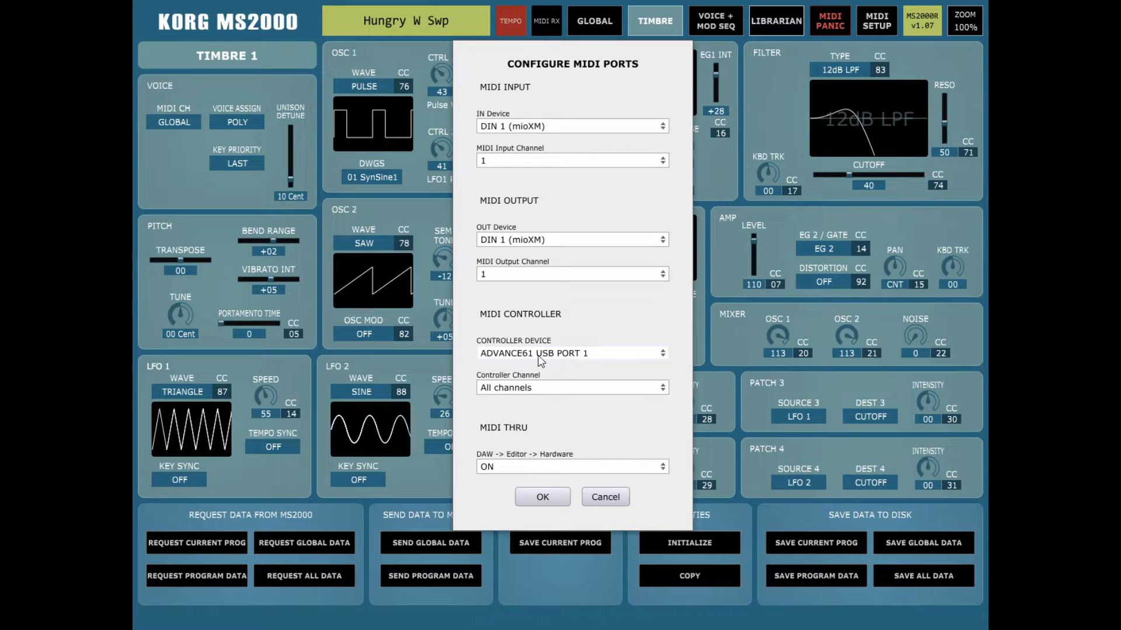
pyautogui.click(545, 501)
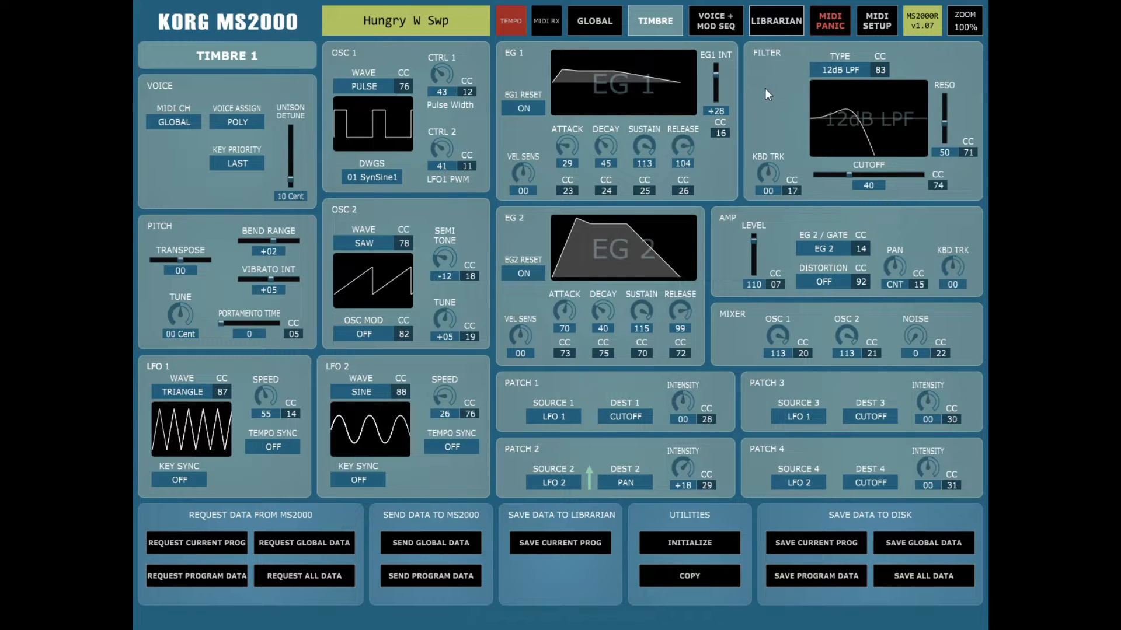
# View the librarian and expand the personal user folder in its file browser
pyautogui.click(773, 20)
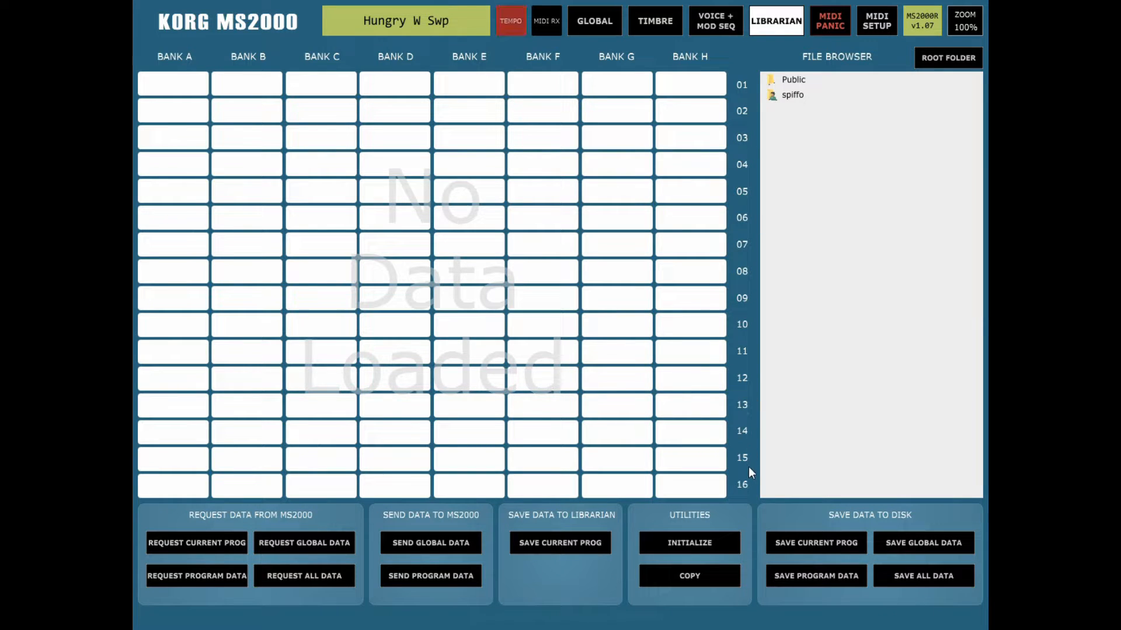
pyautogui.doubleClick(794, 98)
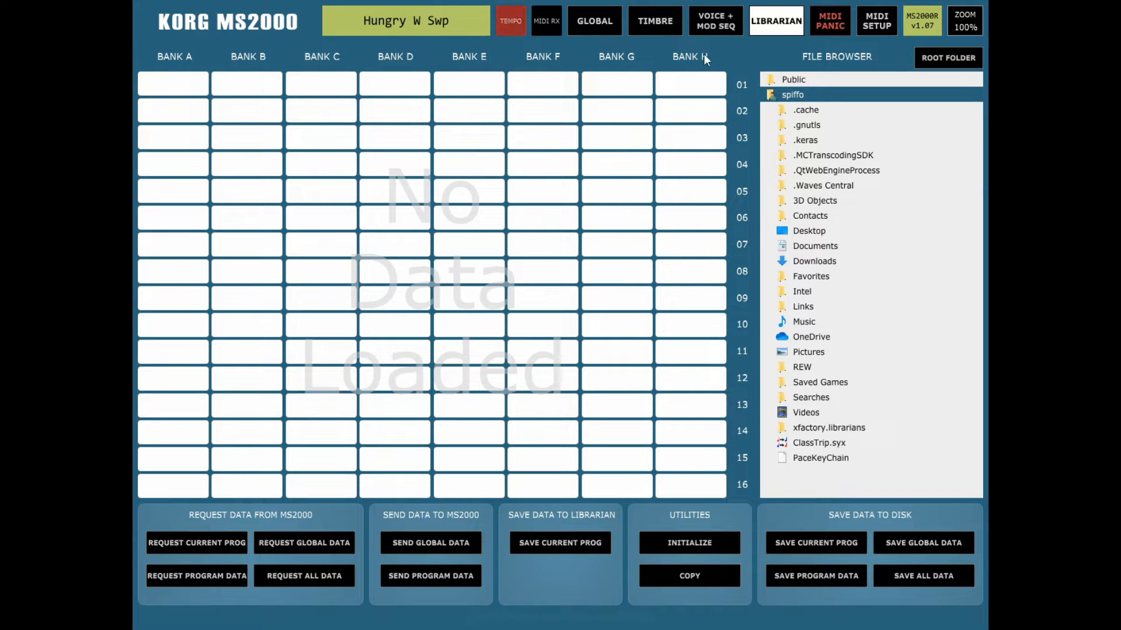
# Open the voice and mod sequencer page and review SEQ 1's destination options, keeping PITCH selected
pyautogui.click(719, 22)
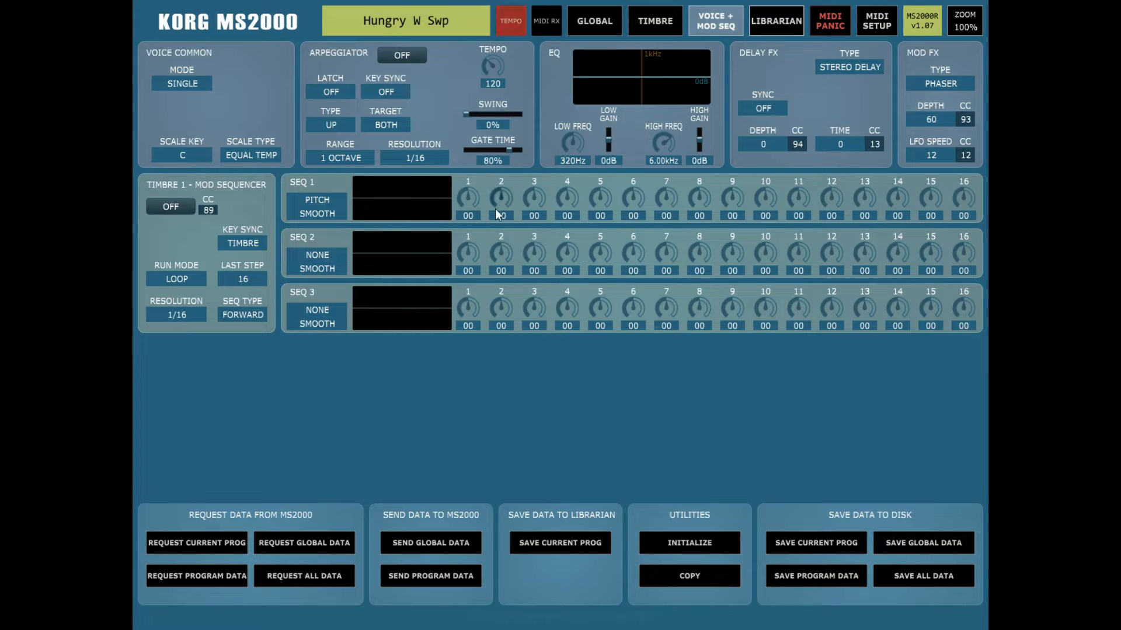
pyautogui.moveTo(466, 194); pyautogui.dragTo(465, 190)
pyautogui.click(320, 199)
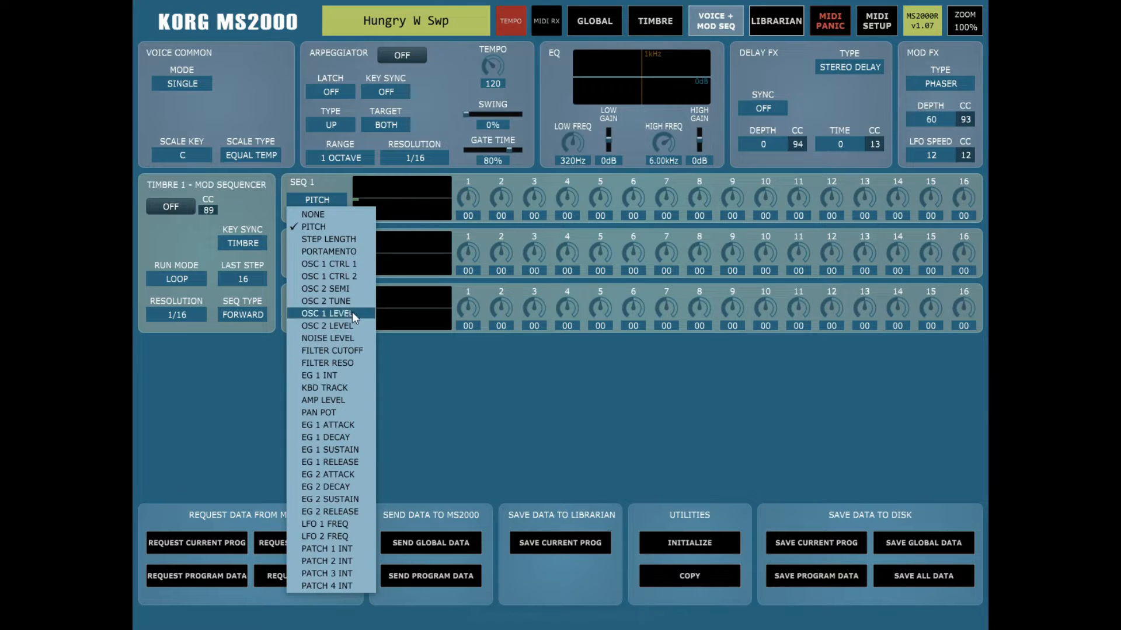
pyautogui.click(320, 226)
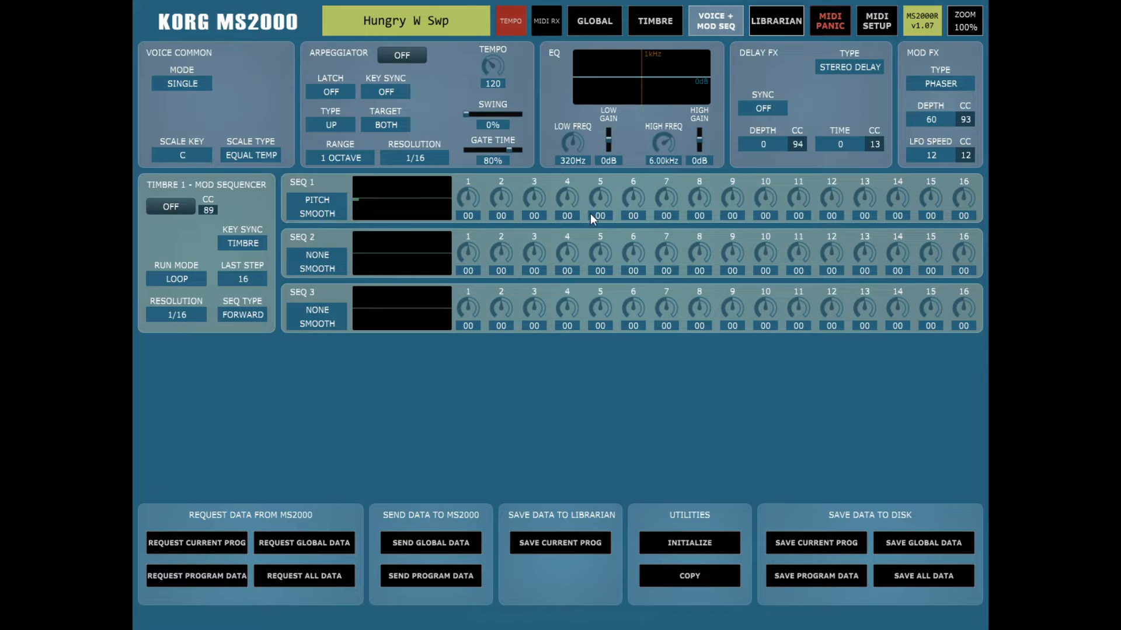
# Try a last step of 10 for Timbre 1's mod sequencer and restore it to 16
pyautogui.click(238, 278)
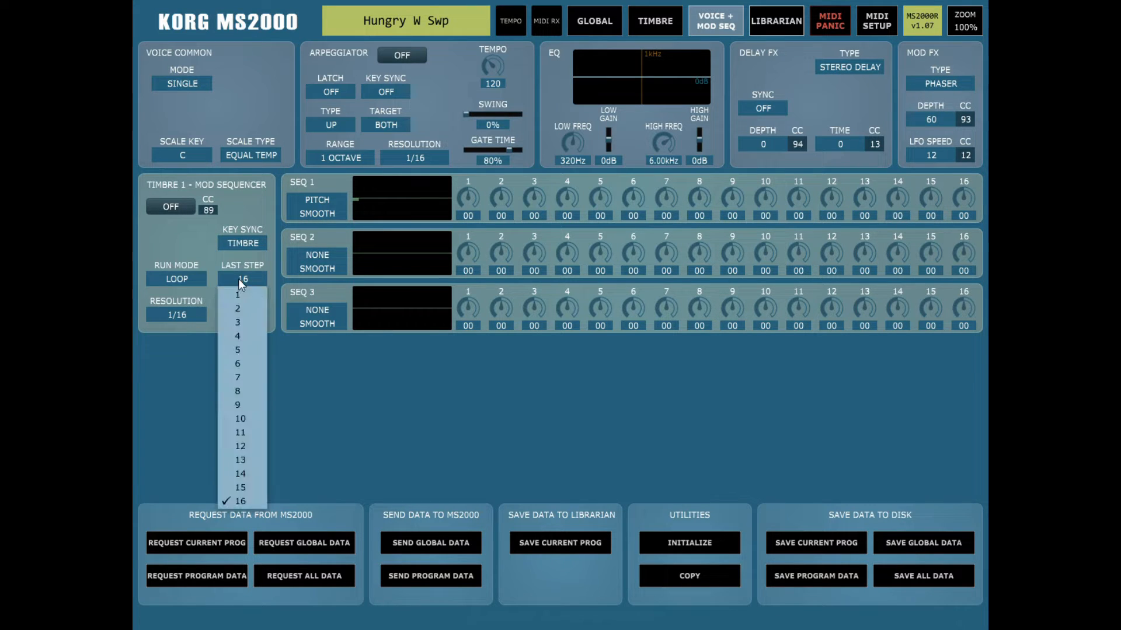
pyautogui.click(247, 419)
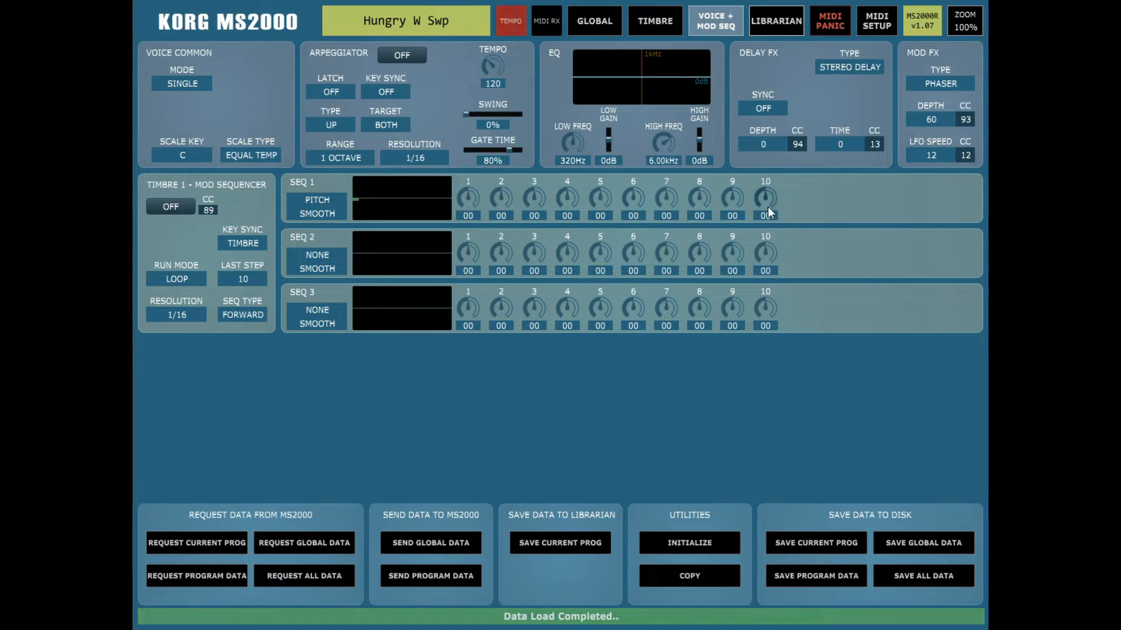
pyautogui.click(241, 281)
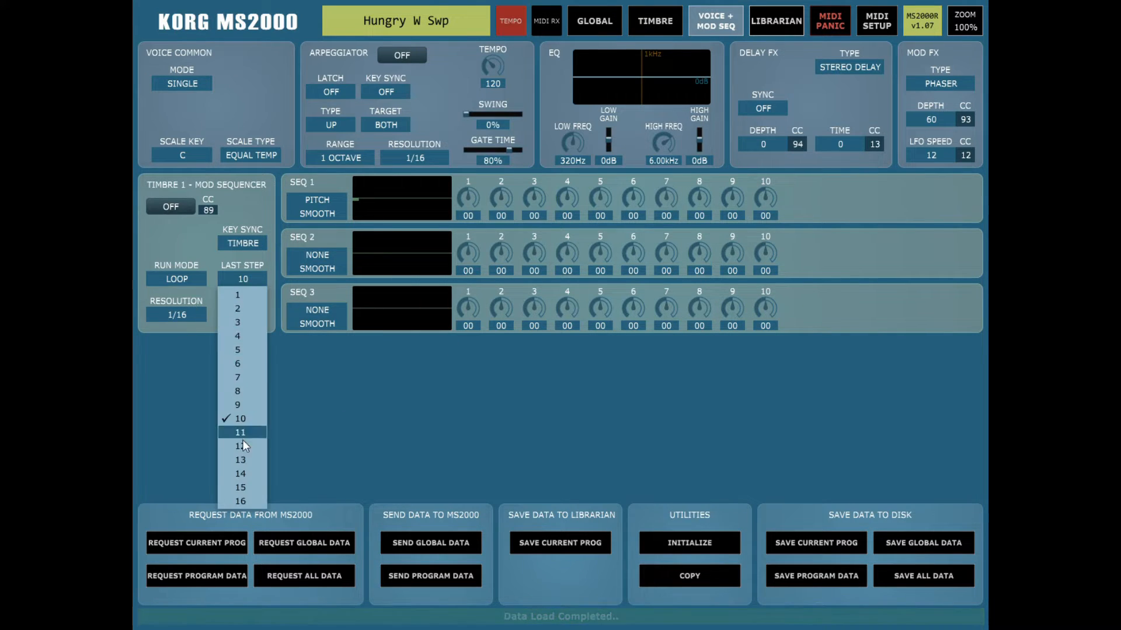
pyautogui.click(251, 498)
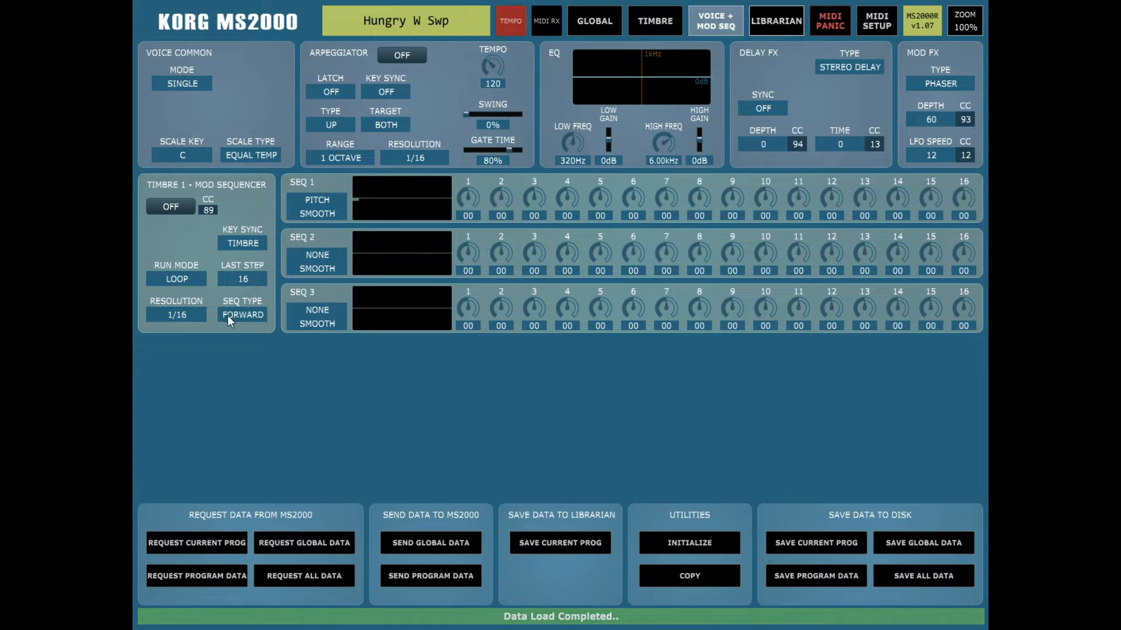
pyautogui.click(243, 314)
pyautogui.click(243, 315)
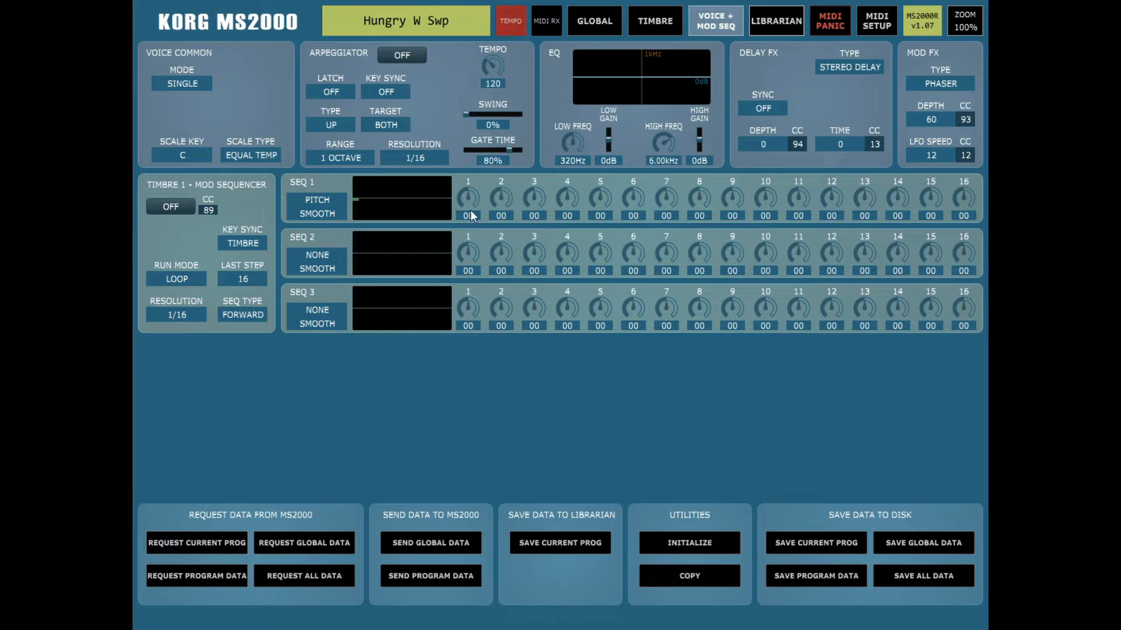
# Alternate SEQ 1's pitch values between +24 and -24 on steps 1 to 6, with +18 on step 7
pyautogui.moveTo(471, 211); pyautogui.dragTo(676, 190)
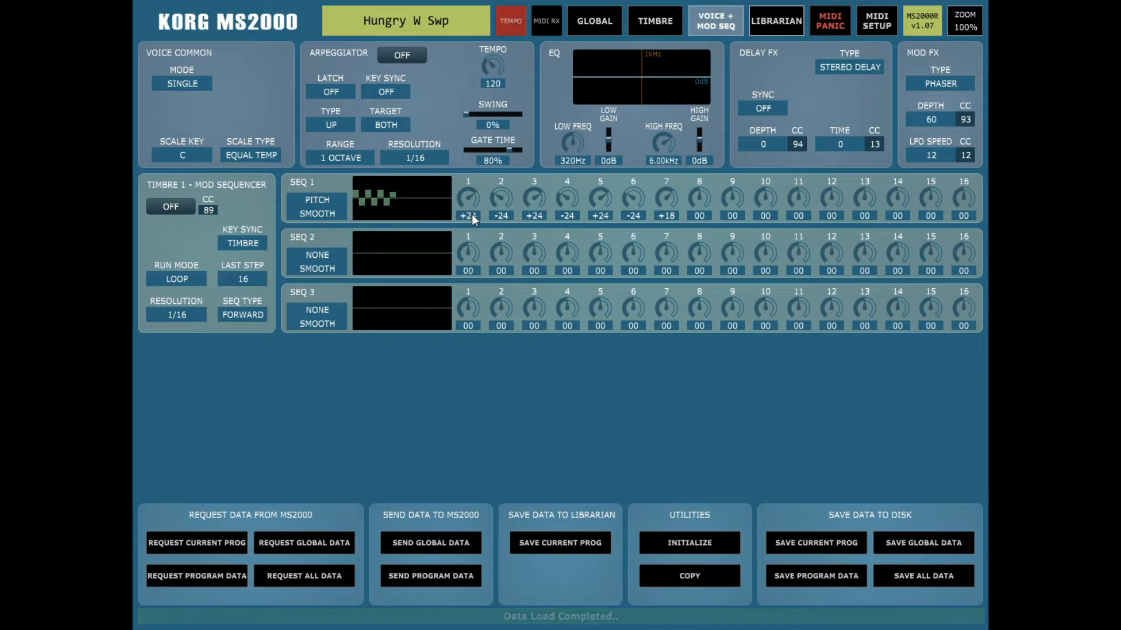
# Set SEQ 1's destination to OSC 1 CTRL 1 and its steps 1-8 to +57, -44, -31, +32, -43, +31, +38 and +50
pyautogui.click(310, 202)
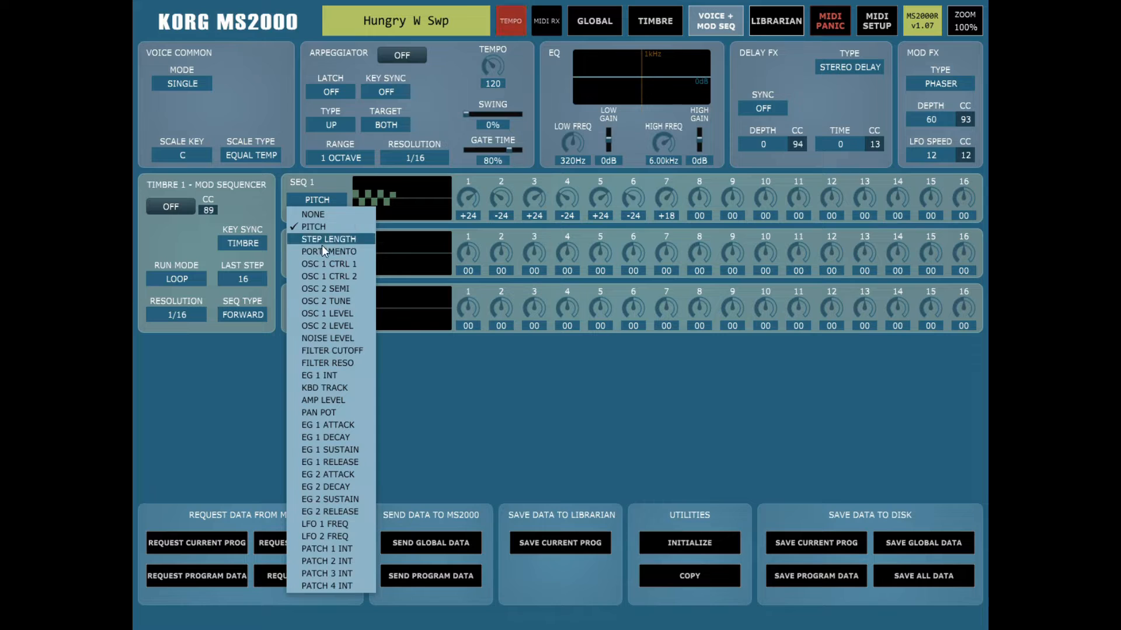
pyautogui.click(321, 264)
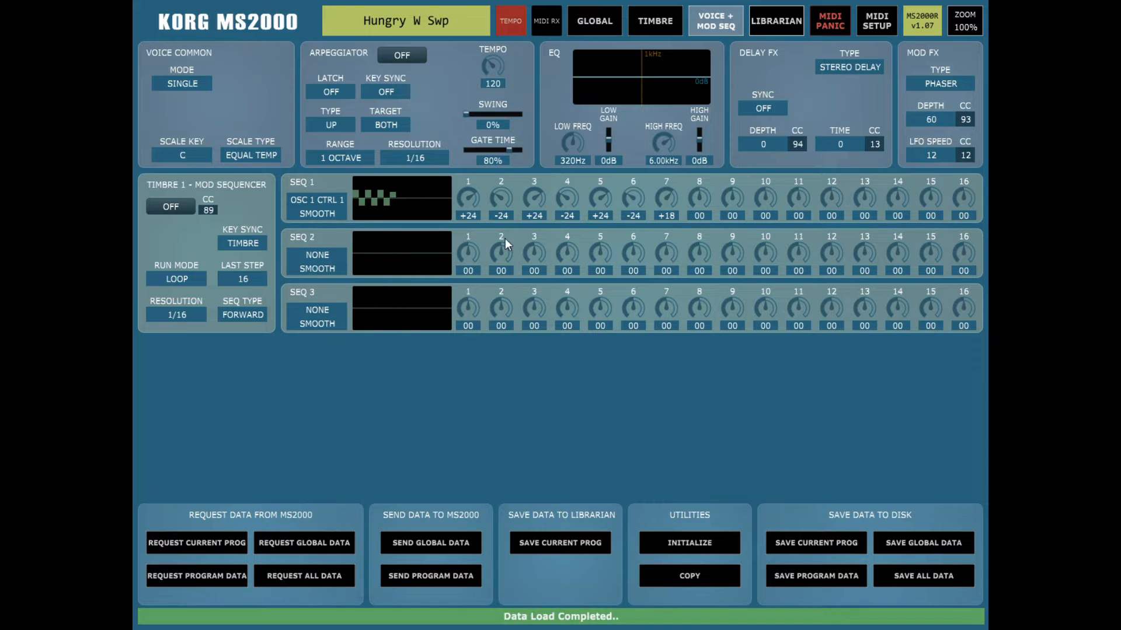
pyautogui.scroll(5, 474, 201)
pyautogui.scroll(-5, 495, 201)
pyautogui.scroll(2, 496, 201)
pyautogui.scroll(-8, 536, 199)
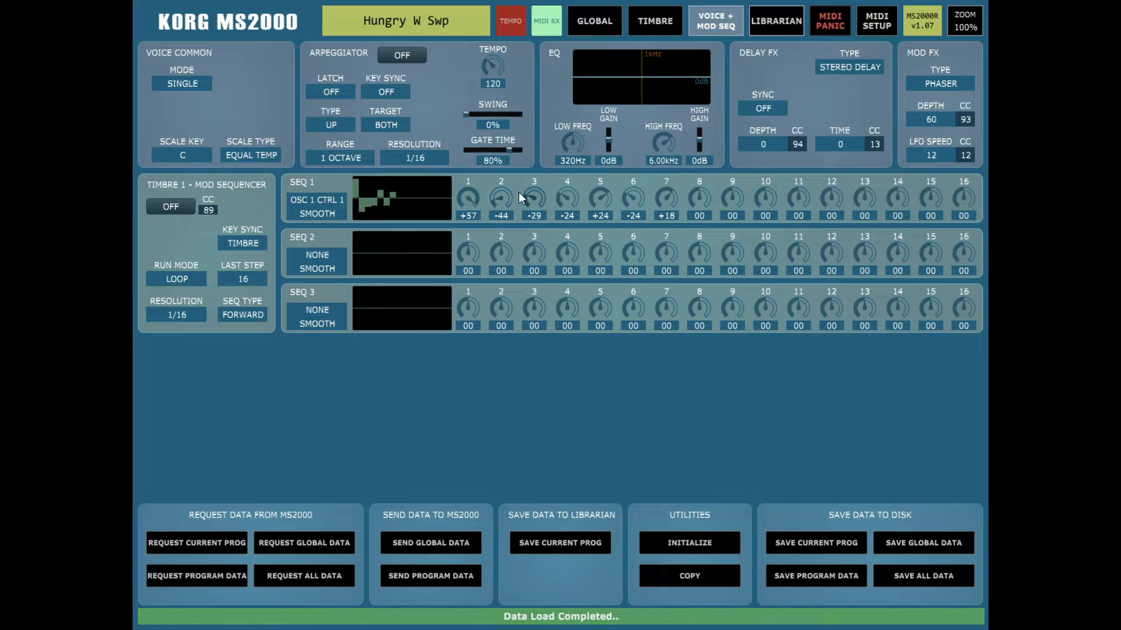
pyautogui.scroll(8, 560, 200)
pyautogui.scroll(-10, 589, 194)
pyautogui.scroll(8, 632, 202)
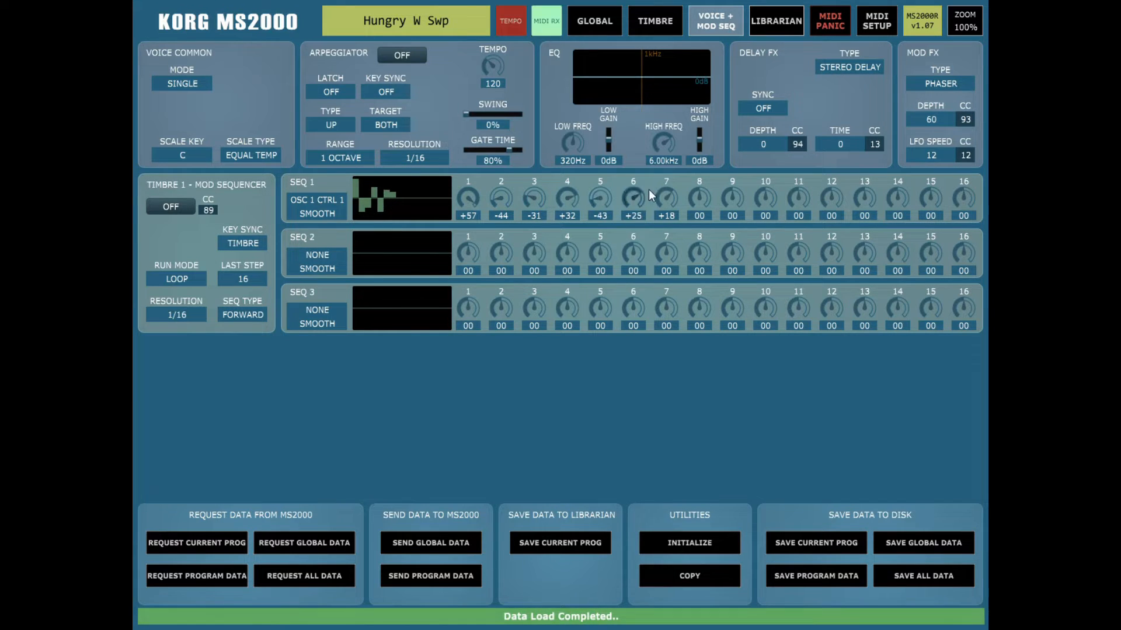
pyautogui.scroll(7, 699, 199)
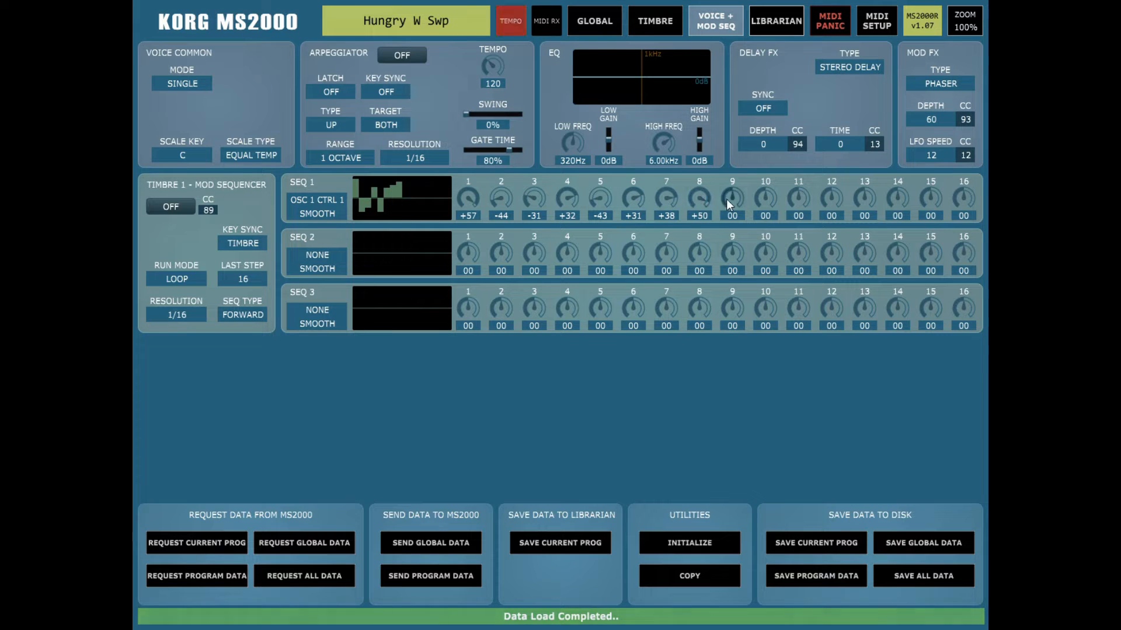
# Set SEQ 1's steps 9-12 to -63, +36, +43 and +42, and steps 14-16 to -59, +32 and -39
pyautogui.scroll(-9, 730, 201)
pyautogui.scroll(5, 763, 200)
pyautogui.scroll(2, 807, 199)
pyautogui.scroll(6, 832, 197)
pyautogui.scroll(-2, 898, 199)
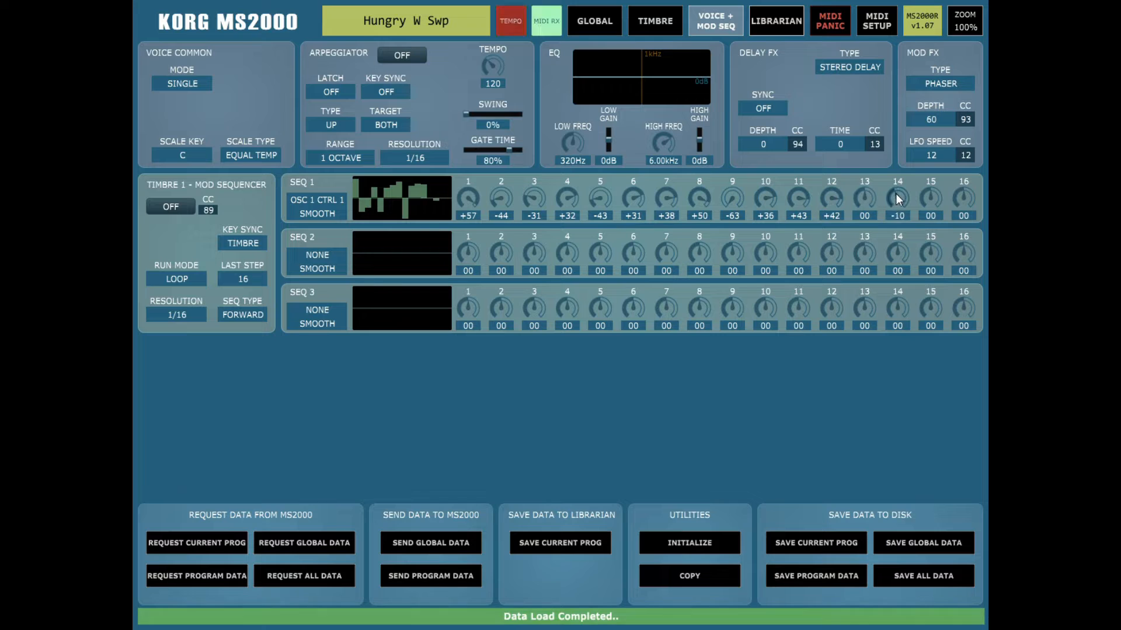
pyautogui.scroll(-7, 897, 199)
pyautogui.scroll(-6, 957, 197)
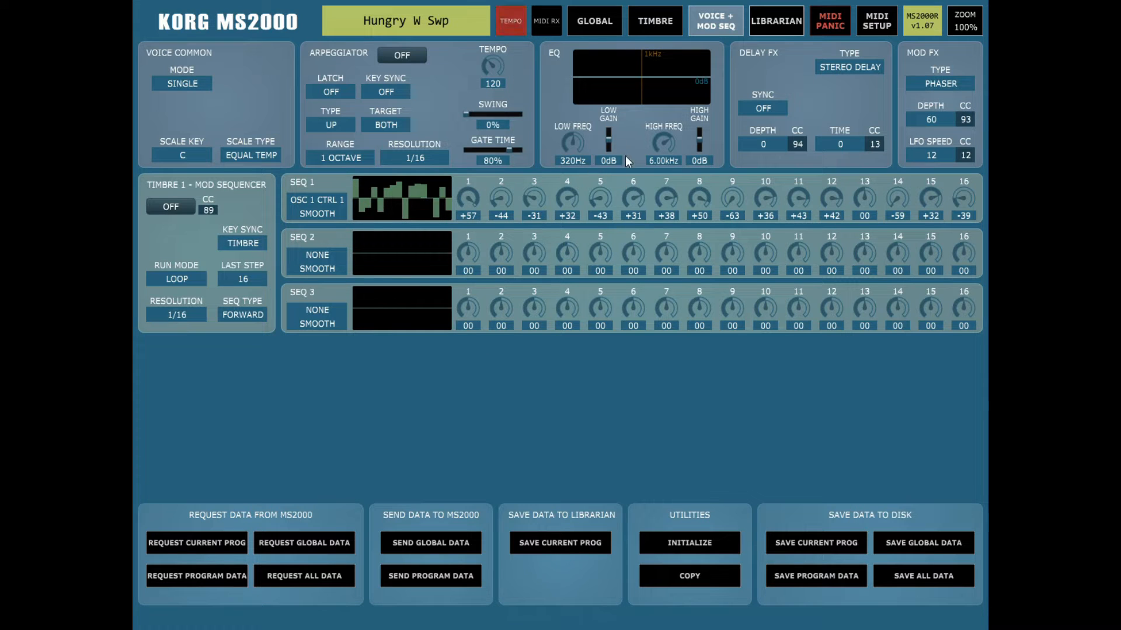
# Shape the EQ with low gain +7dB at 480Hz and high gain -12dB at 3.00kHz
pyautogui.scroll(7, 607, 138)
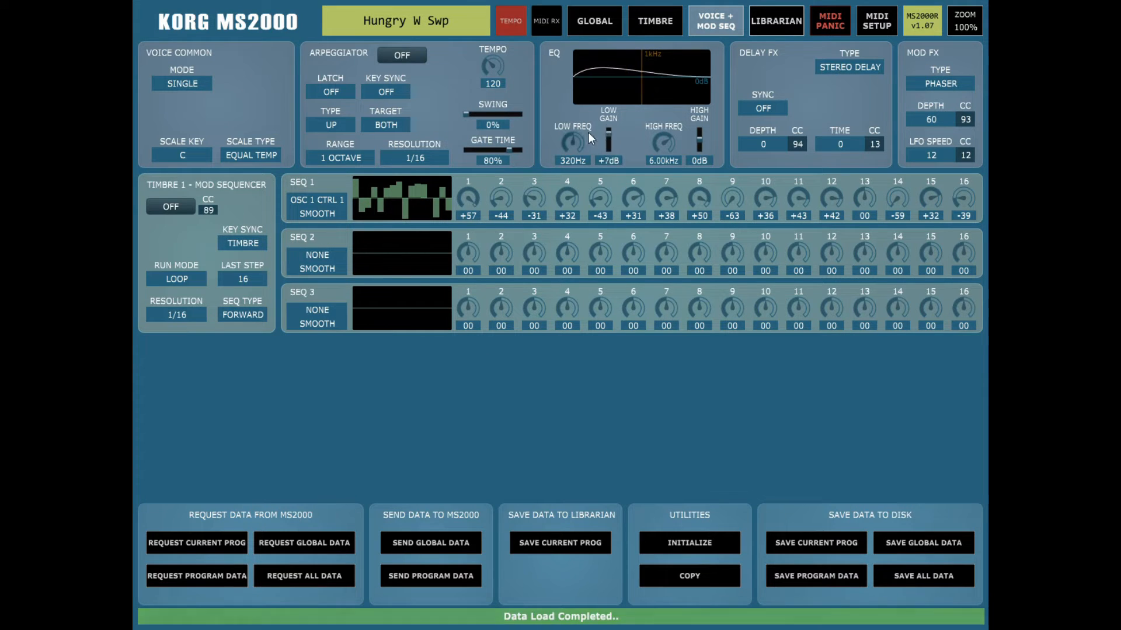
pyautogui.scroll(4, 571, 138)
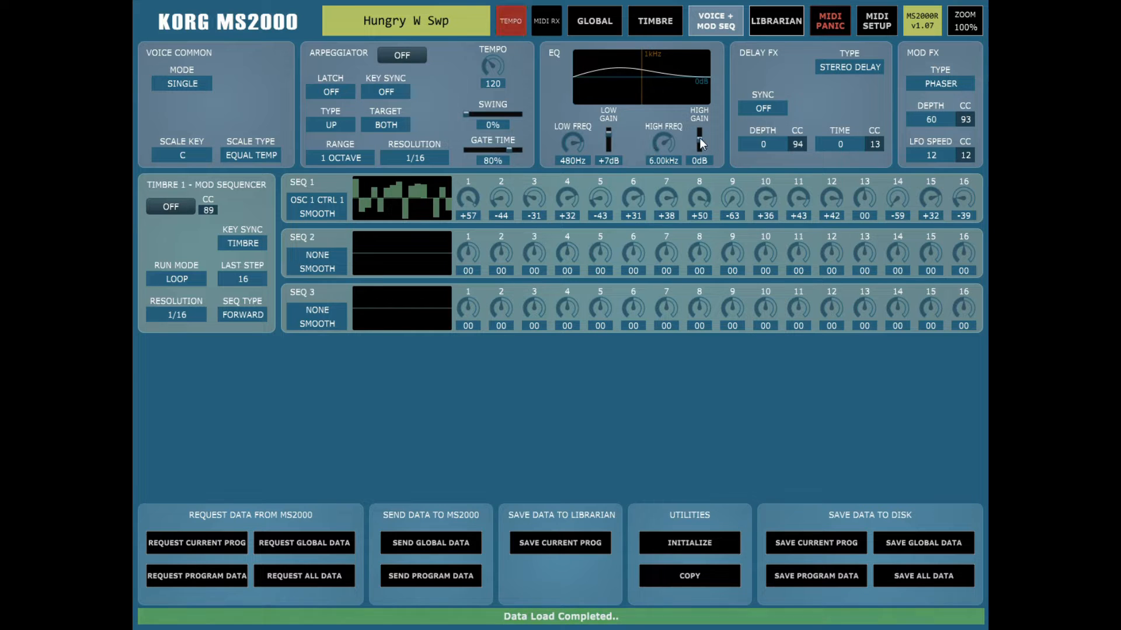
pyautogui.scroll(-12, 699, 145)
pyautogui.scroll(-6, 662, 140)
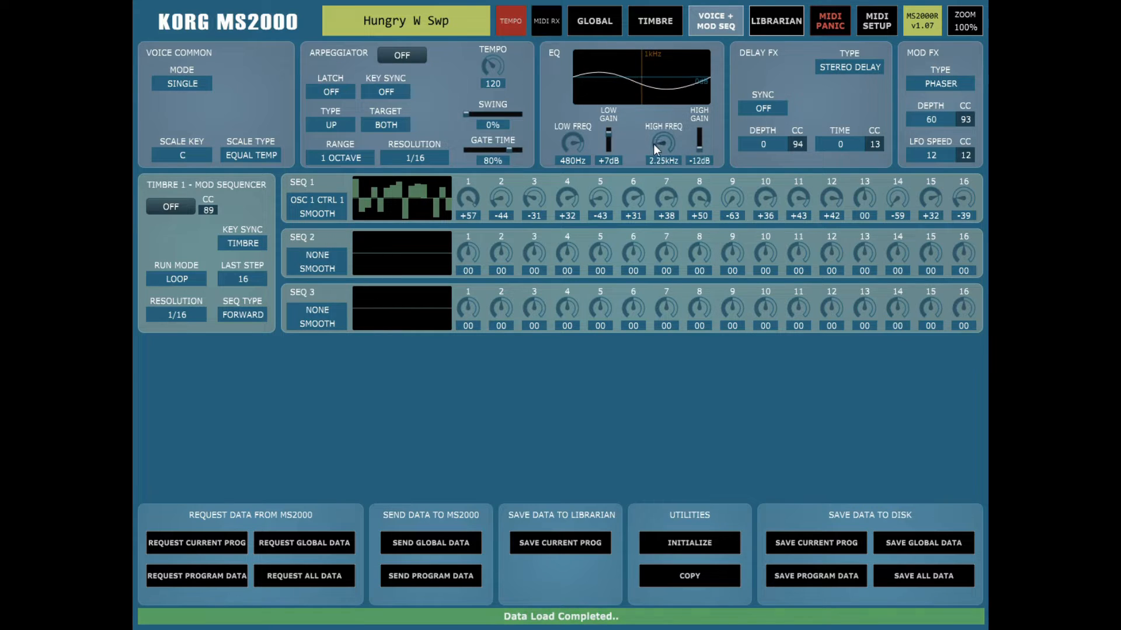
pyautogui.scroll(3, 660, 141)
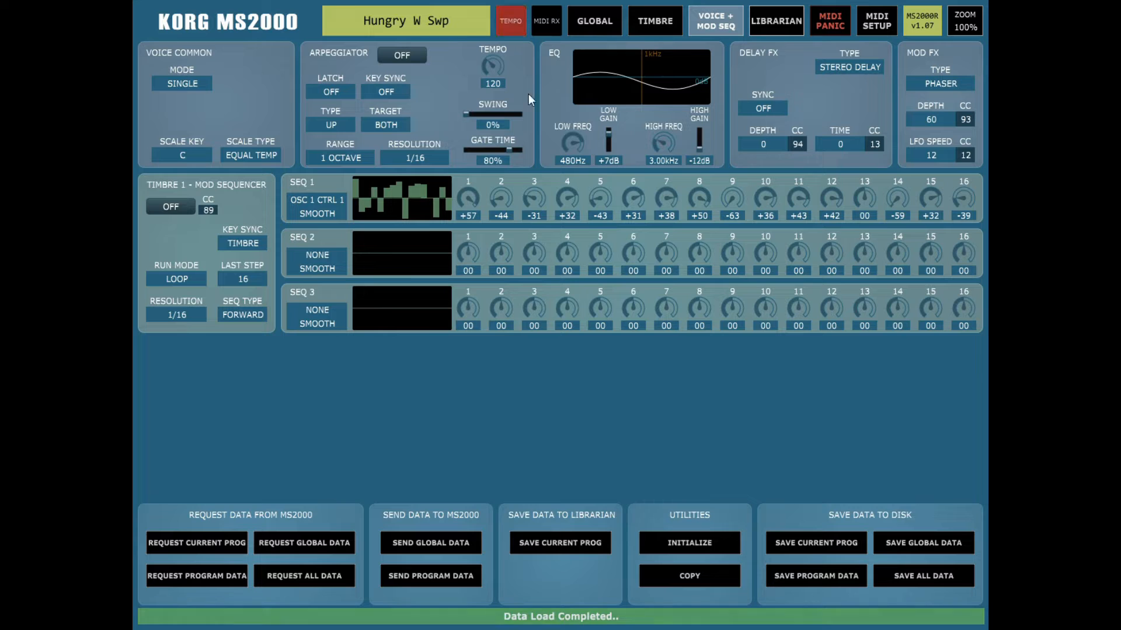
# Set the program's voice mode to DUAL in the common voice settings
pyautogui.click(650, 24)
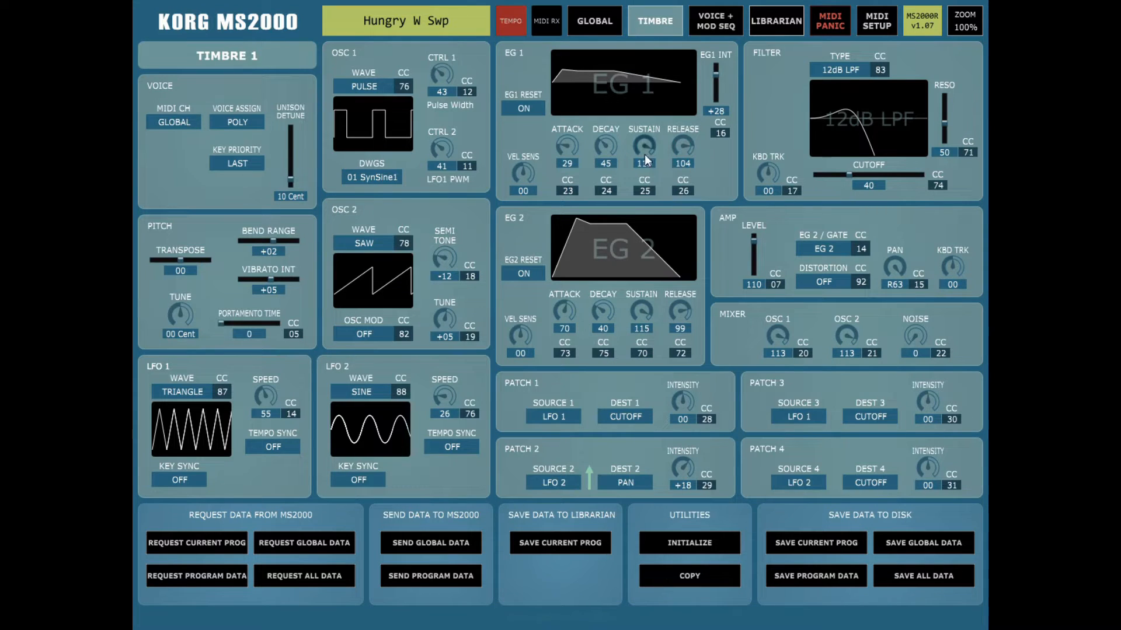
pyautogui.click(717, 20)
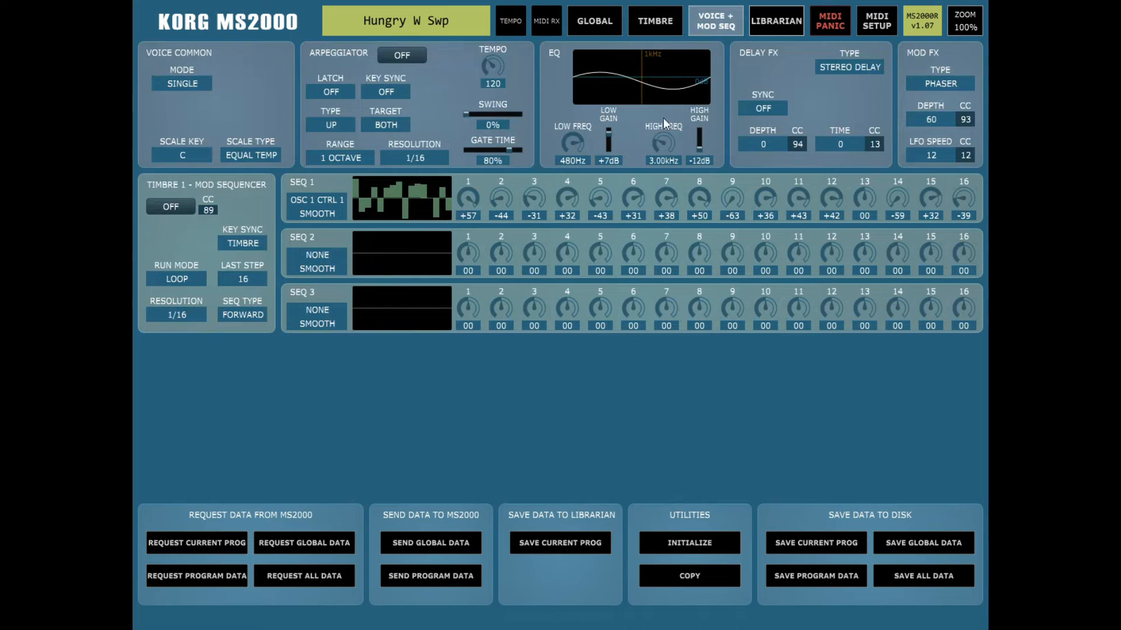
pyautogui.click(180, 85)
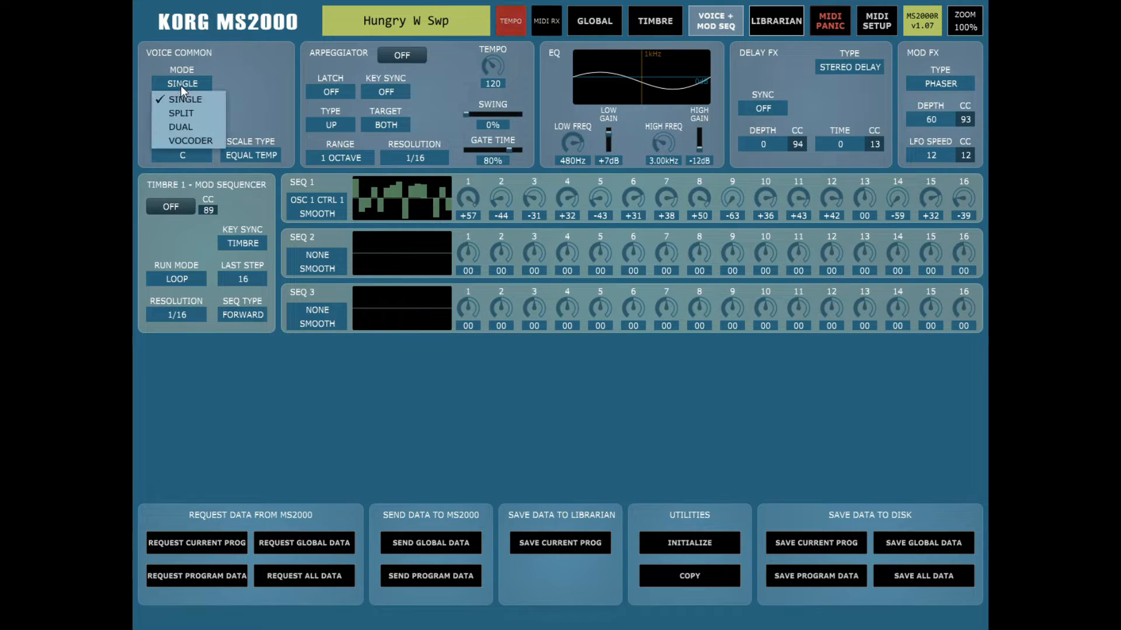
pyautogui.click(191, 127)
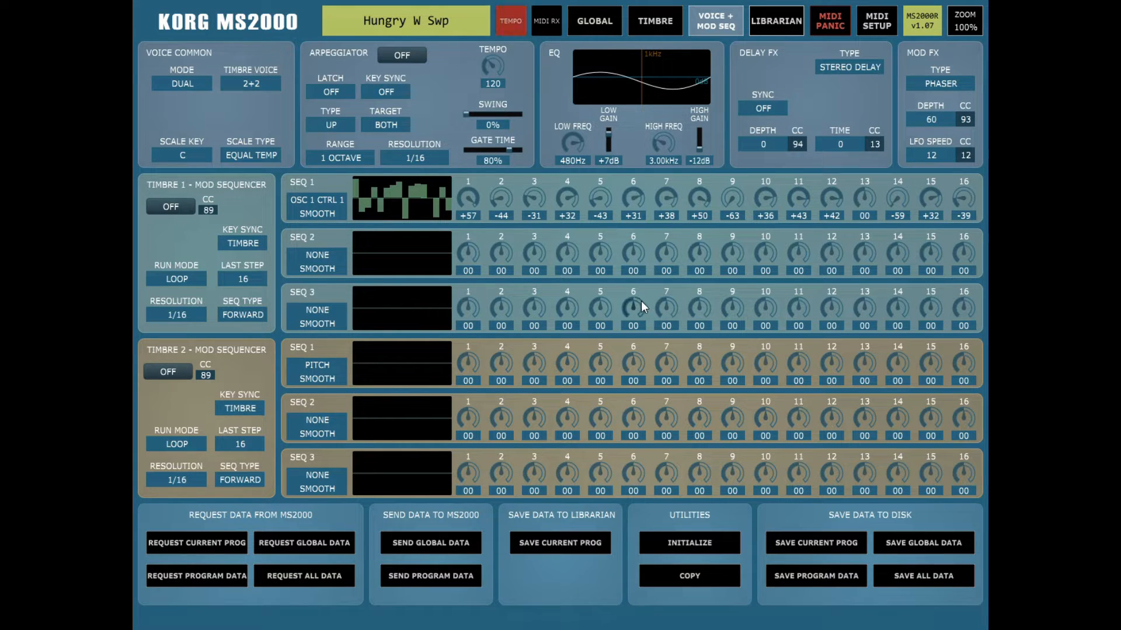
# Compare the Timbre 1 and Timbre 2 parameter pages by switching between them, ending on Timbre 1
pyautogui.click(657, 24)
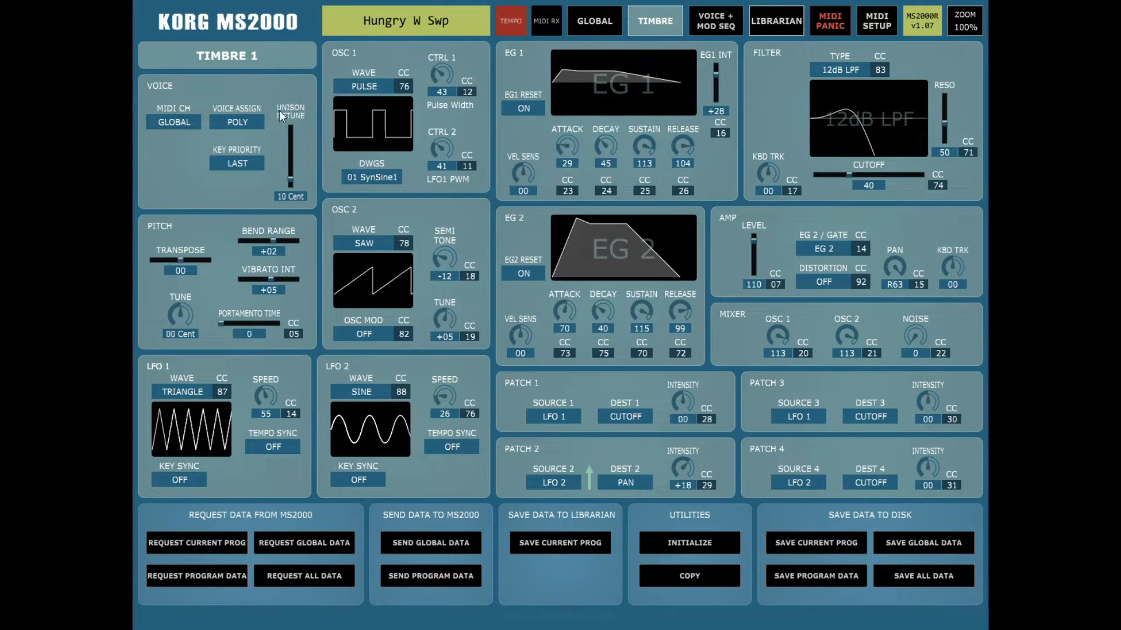
pyautogui.click(222, 56)
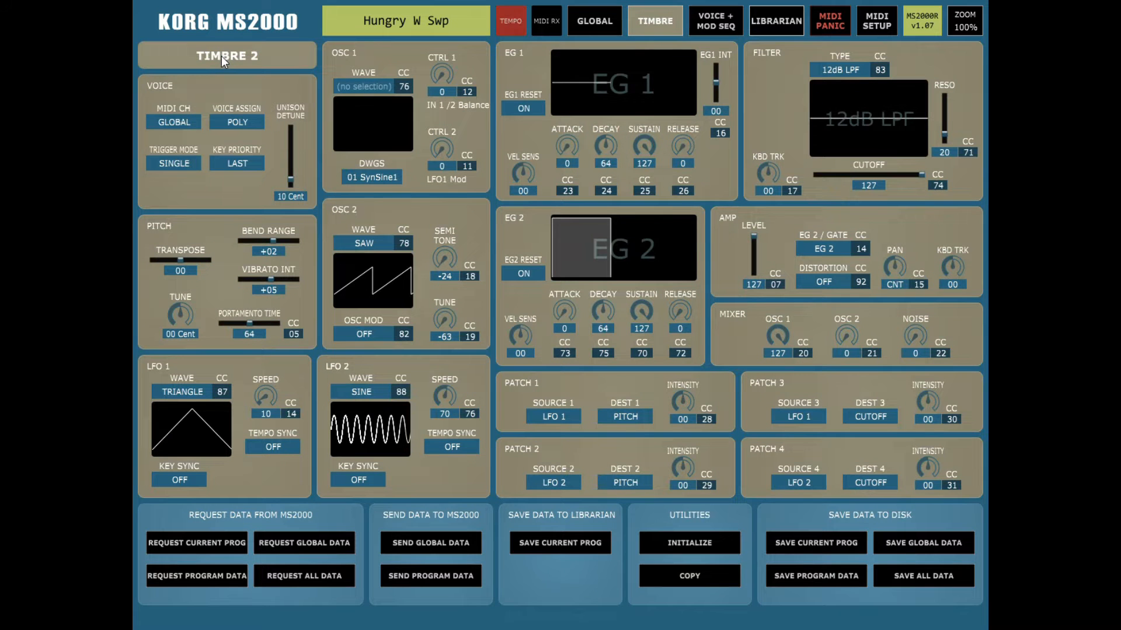
pyautogui.click(221, 56)
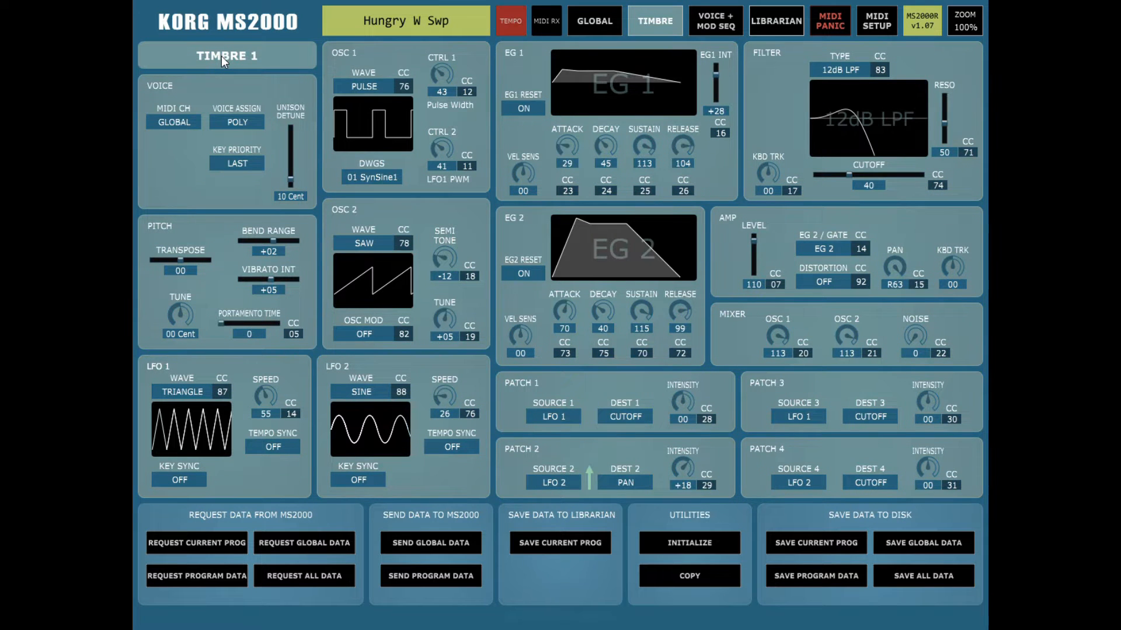
pyautogui.click(222, 56)
pyautogui.click(221, 56)
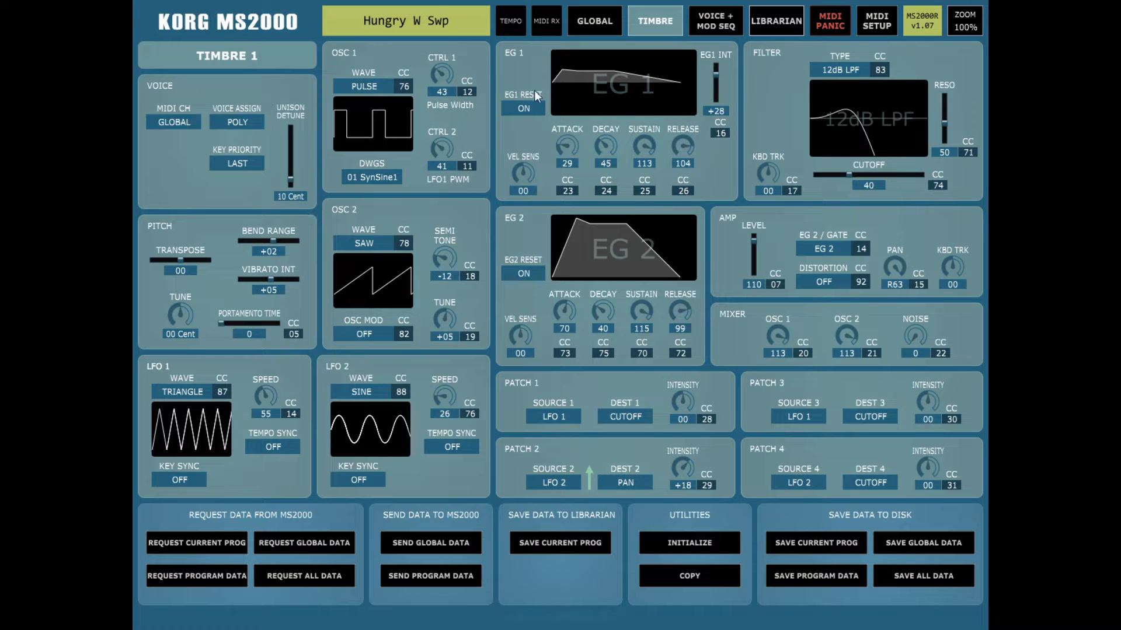
# Try the TRIANGLE wave on OSC 1 with CTRL 1 lowered to 0, and switch the wave to SAW
pyautogui.click(376, 87)
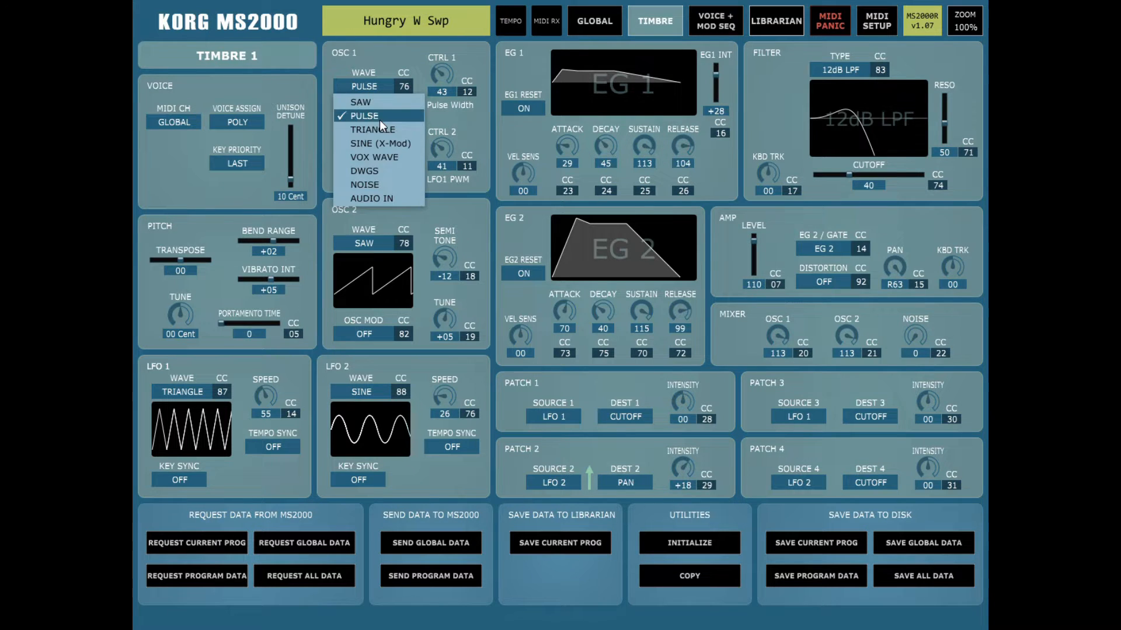
pyautogui.click(378, 128)
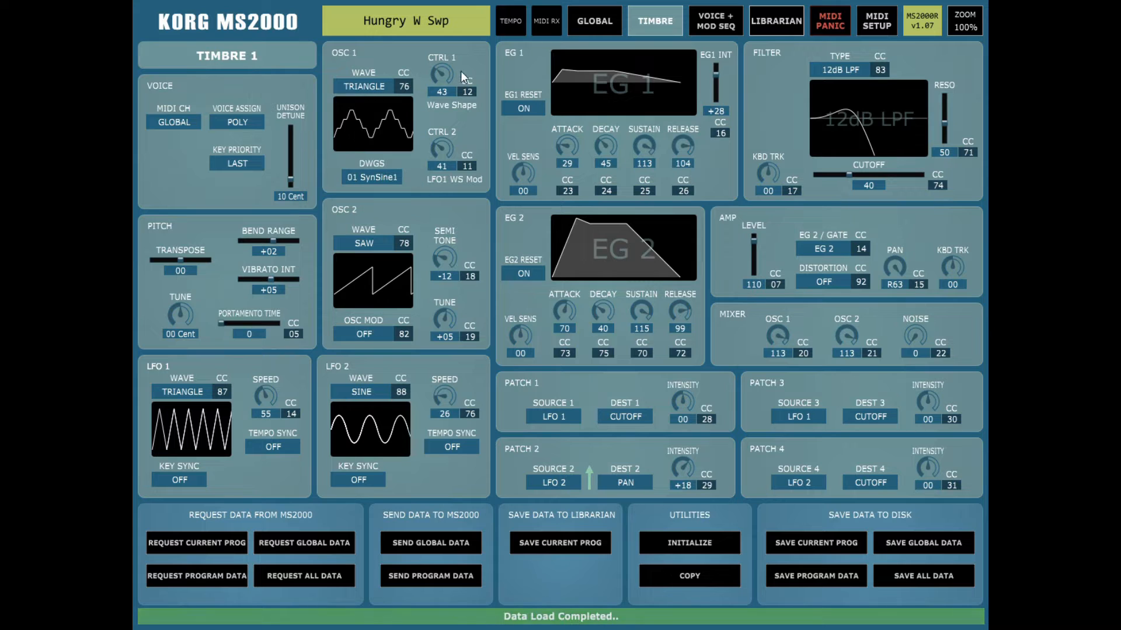
pyautogui.moveTo(434, 76); pyautogui.dragTo(435, 106)
pyautogui.click(367, 86)
pyautogui.click(375, 101)
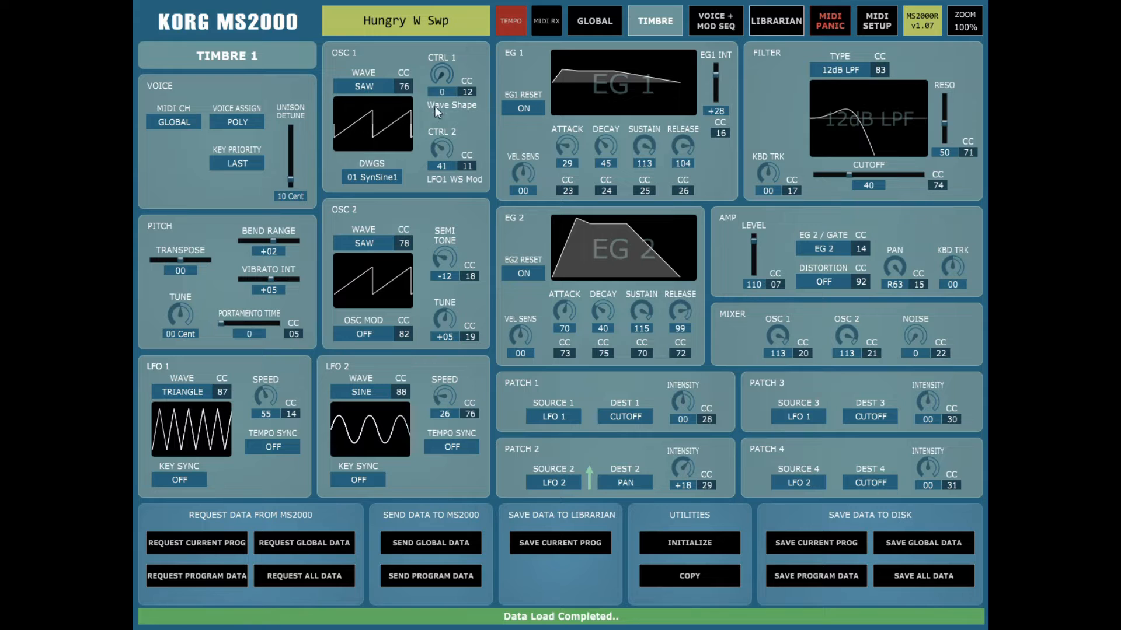
# Try the PULSE wave on OSC 2, set its semitone to 00, and return the wave to SAW
pyautogui.click(364, 244)
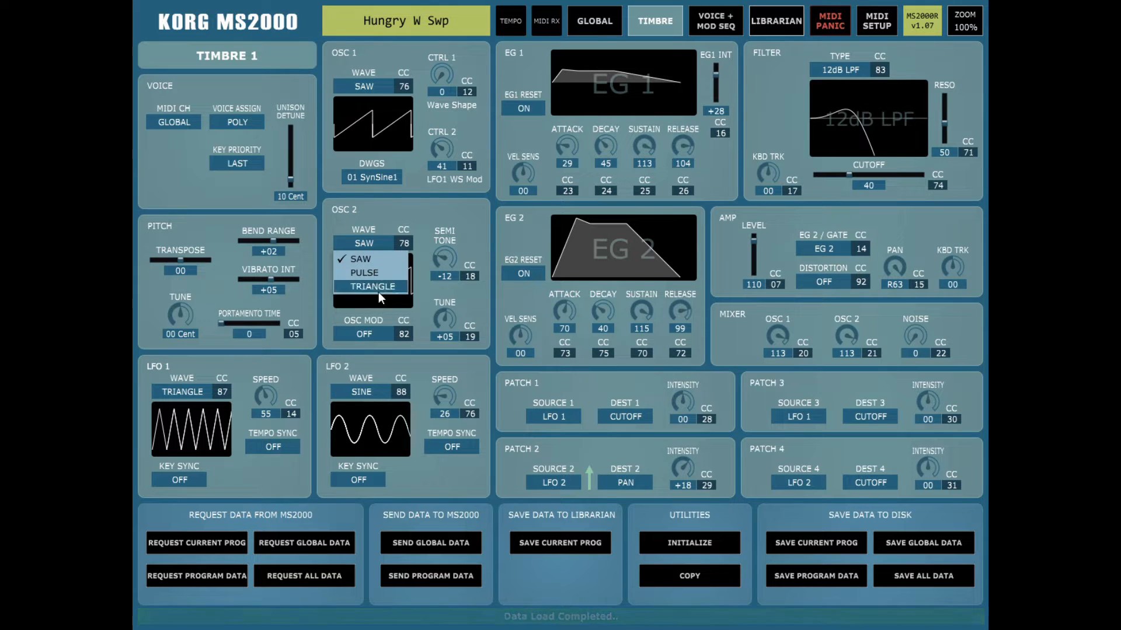
pyautogui.click(366, 274)
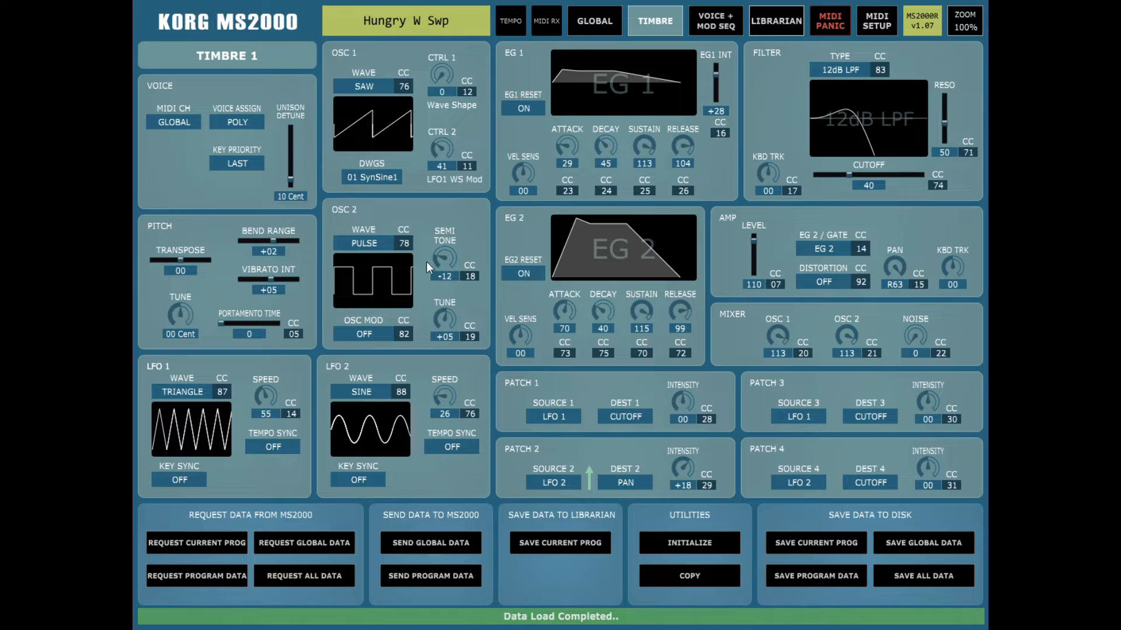
pyautogui.moveTo(444, 261); pyautogui.dragTo(444, 243)
pyautogui.click(365, 243)
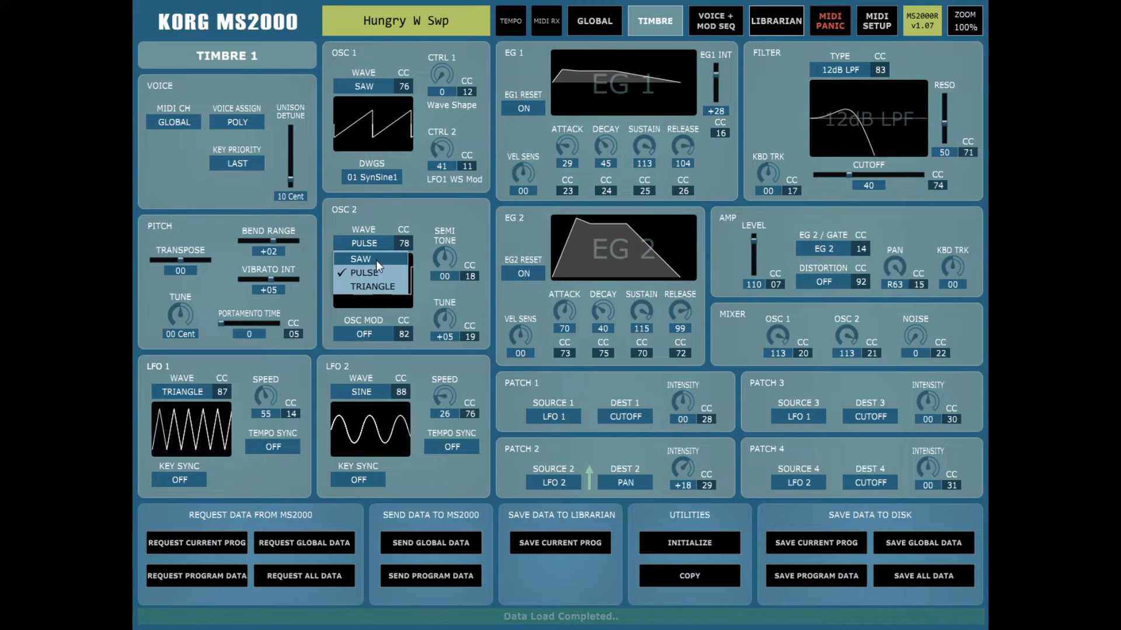
pyautogui.click(375, 258)
# Set OSC 1 to the PULSE wave with a CTRL 1 pulse width of 24
pyautogui.click(367, 86)
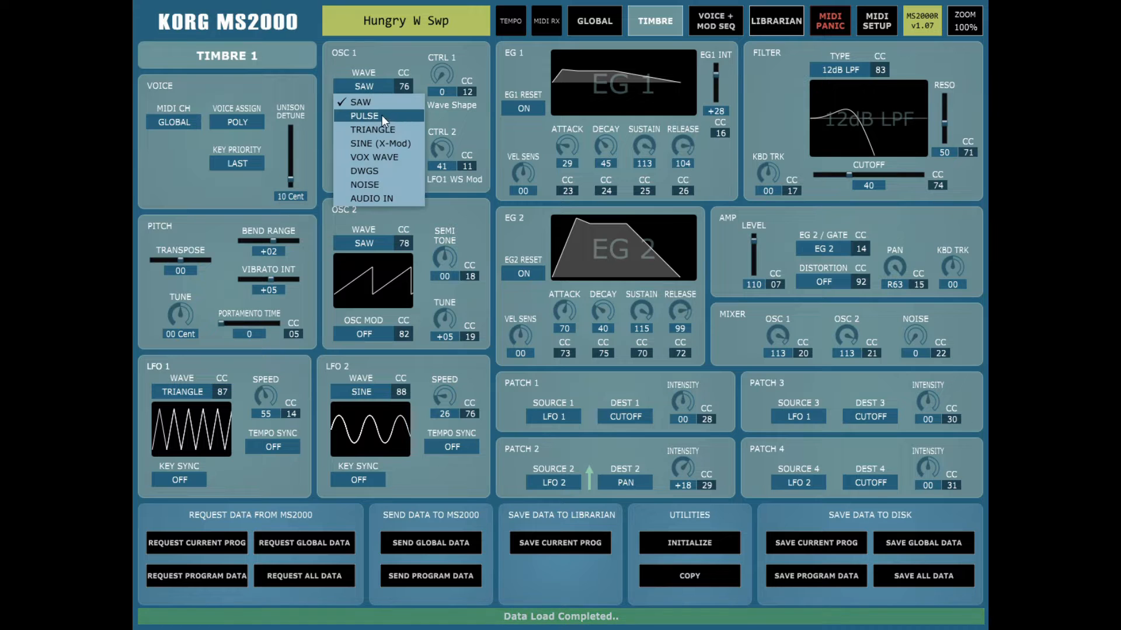
pyautogui.click(382, 114)
pyautogui.moveTo(441, 75)
pyautogui.mouseDown()
pyautogui.moveTo(435, 61)
pyautogui.moveTo(446, 65)
pyautogui.moveTo(430, 75)
pyautogui.mouseUp()
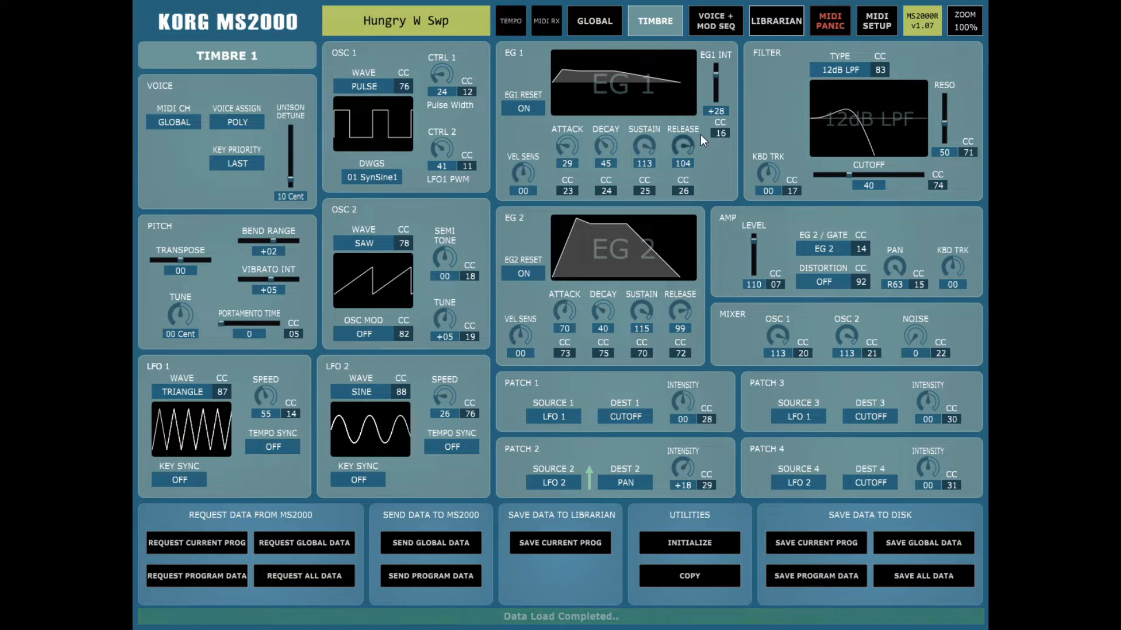
# Shape EG 1 with attack 53, decay 52 and sustain 53, and set EG1 INT to +48
pyautogui.moveTo(572, 139); pyautogui.dragTo(639, 130)
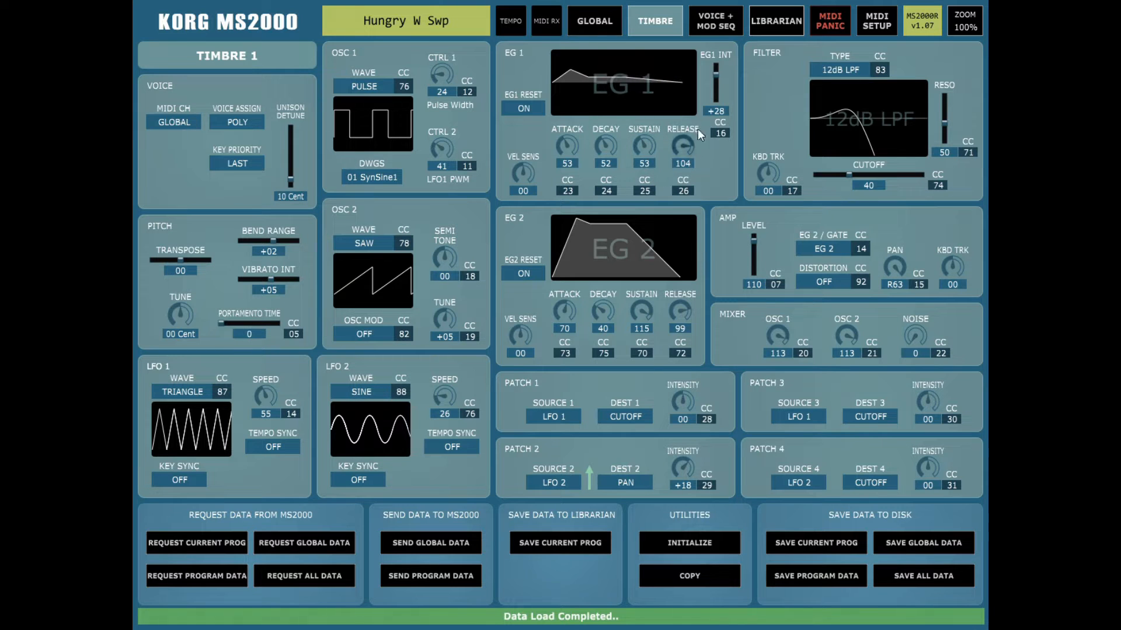
pyautogui.moveTo(716, 76)
pyautogui.mouseDown()
pyautogui.moveTo(719, 97)
pyautogui.moveTo(721, 57)
pyautogui.moveTo(717, 103)
pyautogui.moveTo(713, 68)
pyautogui.mouseUp()
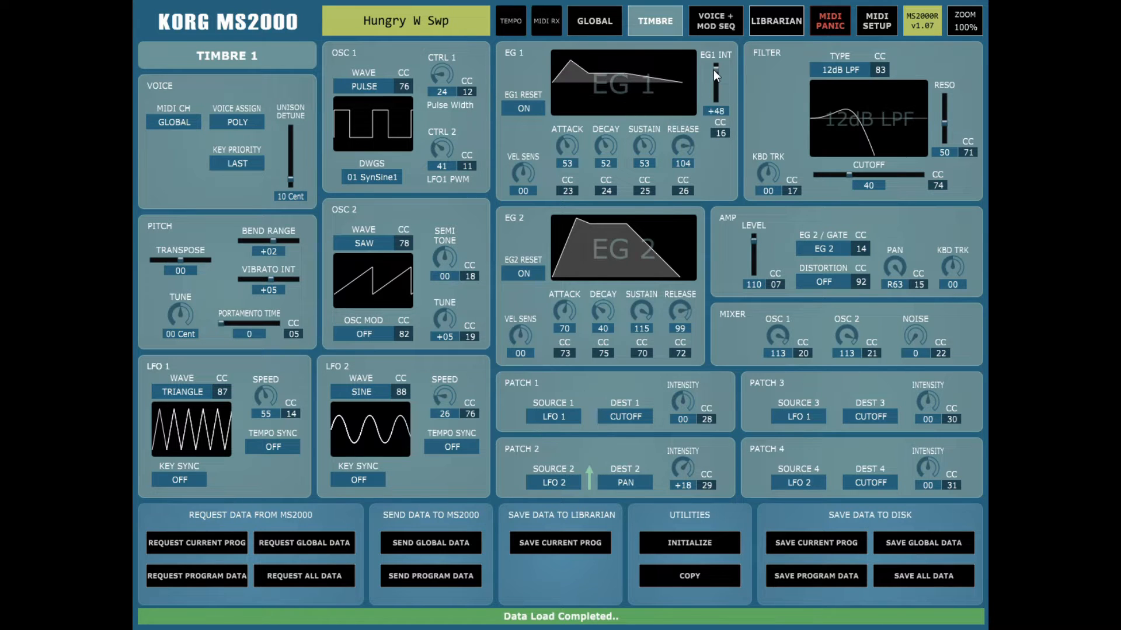
# Try the 12dB BPF filter type with cutoff 61, and switch back to 12dB LPF
pyautogui.click(843, 68)
pyautogui.click(861, 111)
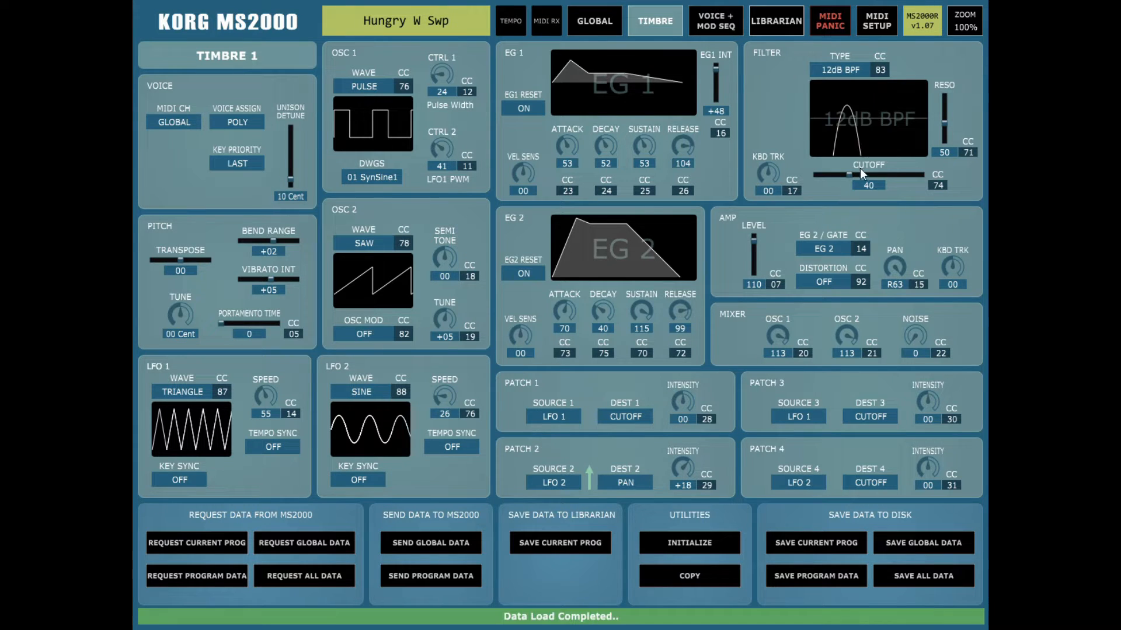
pyautogui.moveTo(863, 173)
pyautogui.mouseDown()
pyautogui.moveTo(845, 176)
pyautogui.moveTo(892, 176)
pyautogui.moveTo(867, 177)
pyautogui.mouseUp()
pyautogui.click(840, 70)
pyautogui.click(857, 99)
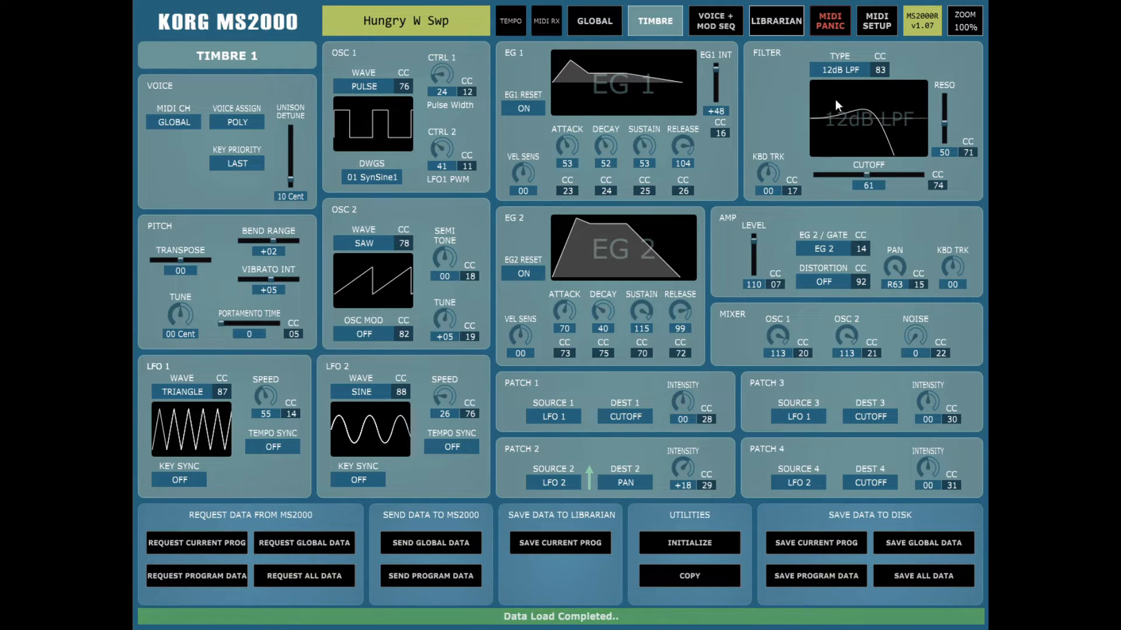
# Set the filter type to 12dB HPF with cutoff 54 and resonance 52
pyautogui.click(837, 68)
pyautogui.click(855, 127)
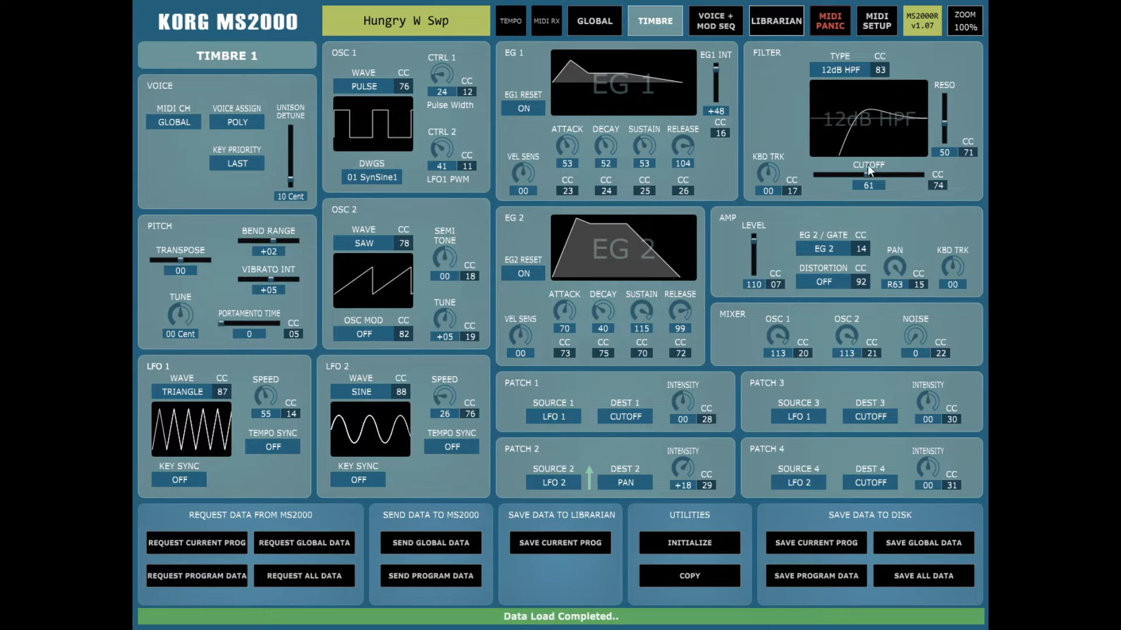
pyautogui.moveTo(865, 177); pyautogui.dragTo(895, 174)
pyautogui.moveTo(944, 127)
pyautogui.mouseDown()
pyautogui.moveTo(950, 110)
pyautogui.moveTo(943, 123)
pyautogui.mouseUp()
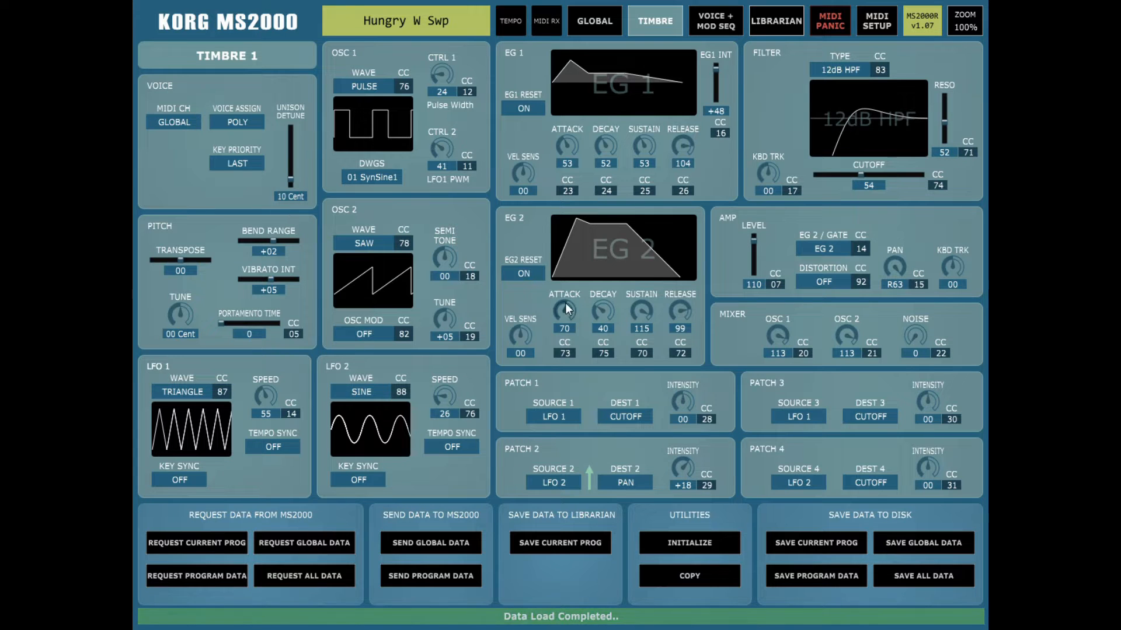
# Set EG 2's attack to 59 and the Patch 1 intensity of LFO 1 on cutoff to -29
pyautogui.scroll(-11, 564, 303)
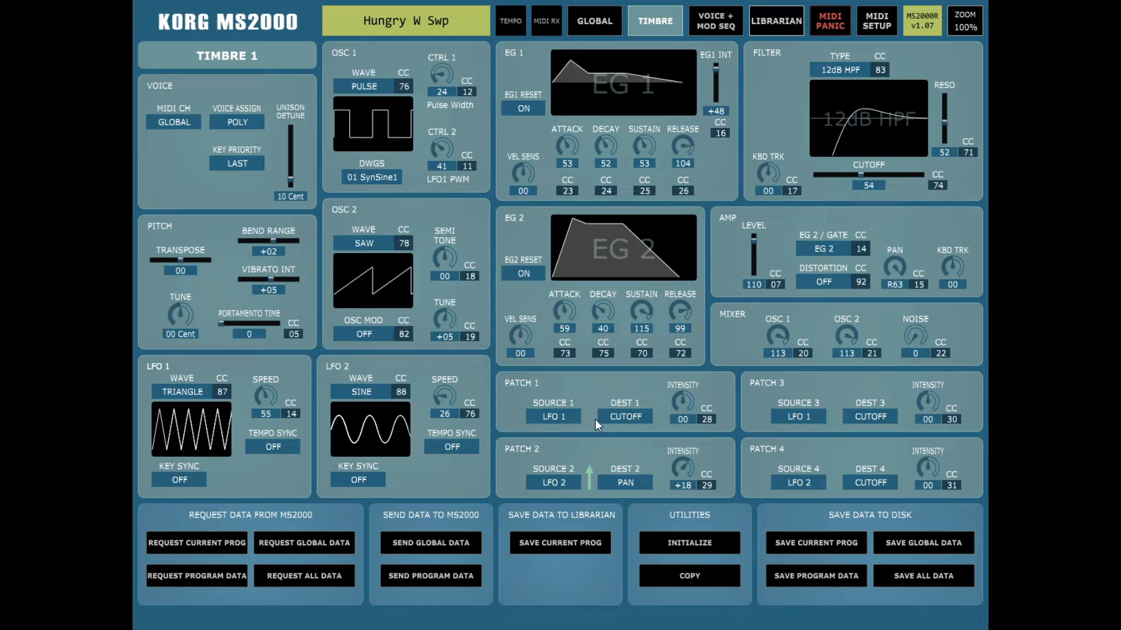
pyautogui.moveTo(678, 398)
pyautogui.mouseDown()
pyautogui.moveTo(690, 408)
pyautogui.moveTo(668, 398)
pyautogui.moveTo(686, 397)
pyautogui.mouseUp()
pyautogui.moveTo(692, 398); pyautogui.dragTo(669, 393)
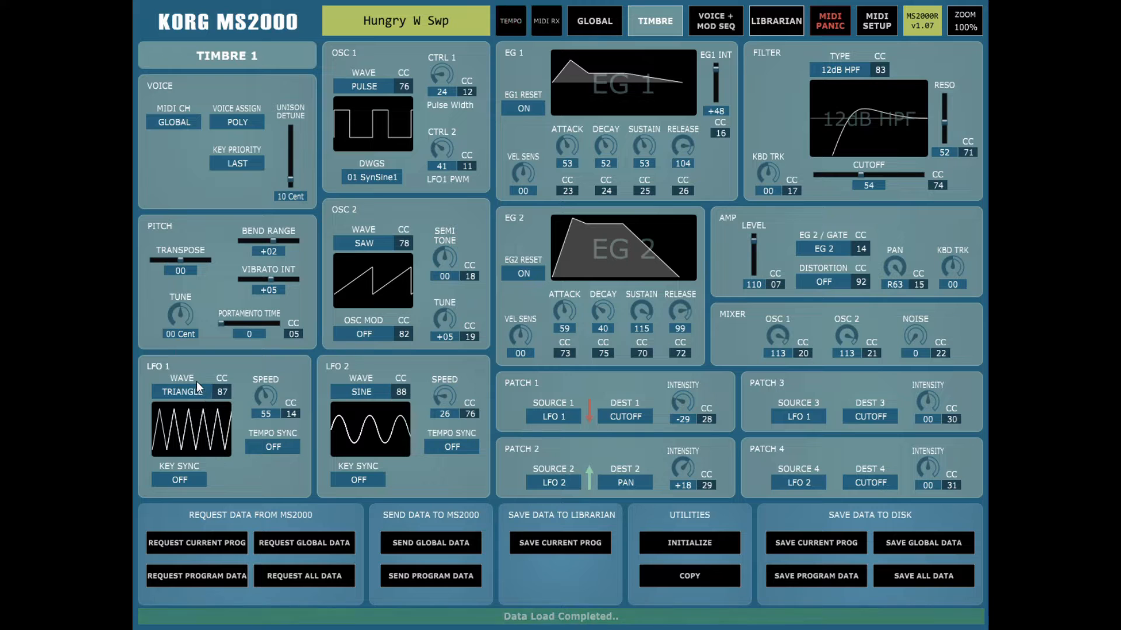
# Set LFO 1 to a SAW wave with speed 57, tempo sync ON and sync note 1/4, and set LFO 2's speed to 64
pyautogui.click(185, 392)
pyautogui.click(189, 411)
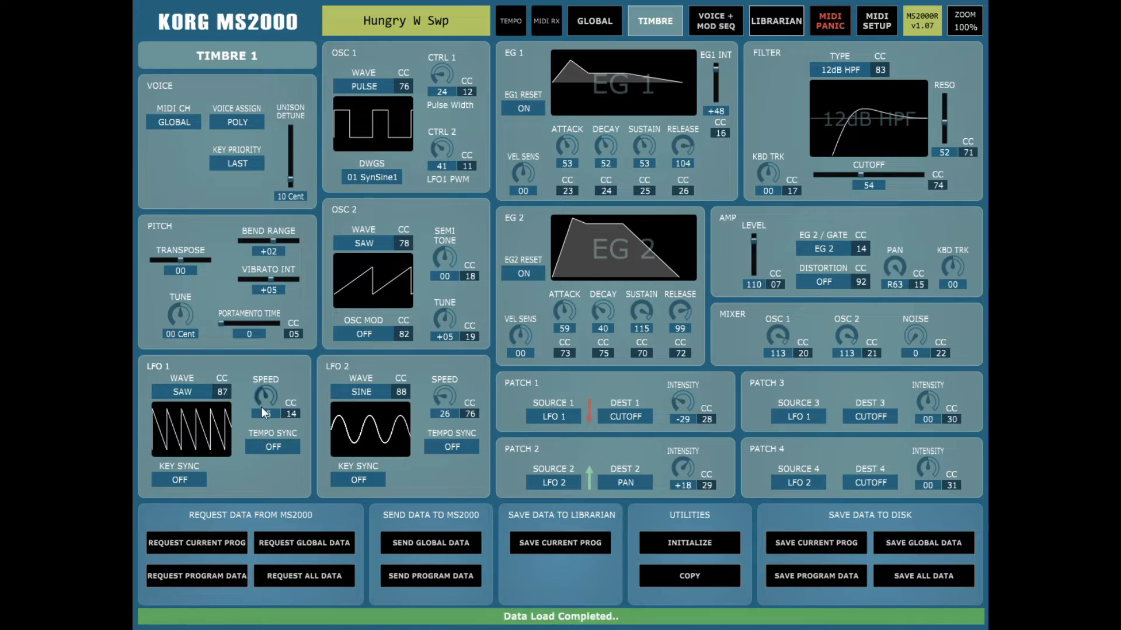
pyautogui.moveTo(267, 390)
pyautogui.mouseDown()
pyautogui.moveTo(276, 408)
pyautogui.moveTo(253, 398)
pyautogui.moveTo(271, 384)
pyautogui.moveTo(262, 381)
pyautogui.mouseUp()
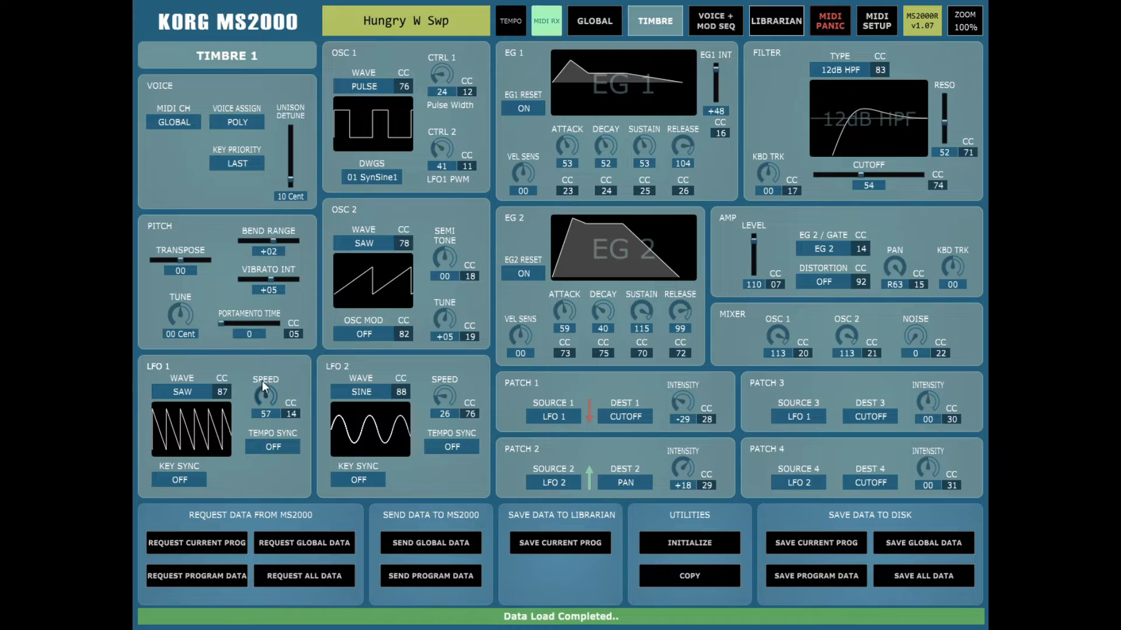
pyautogui.click(268, 445)
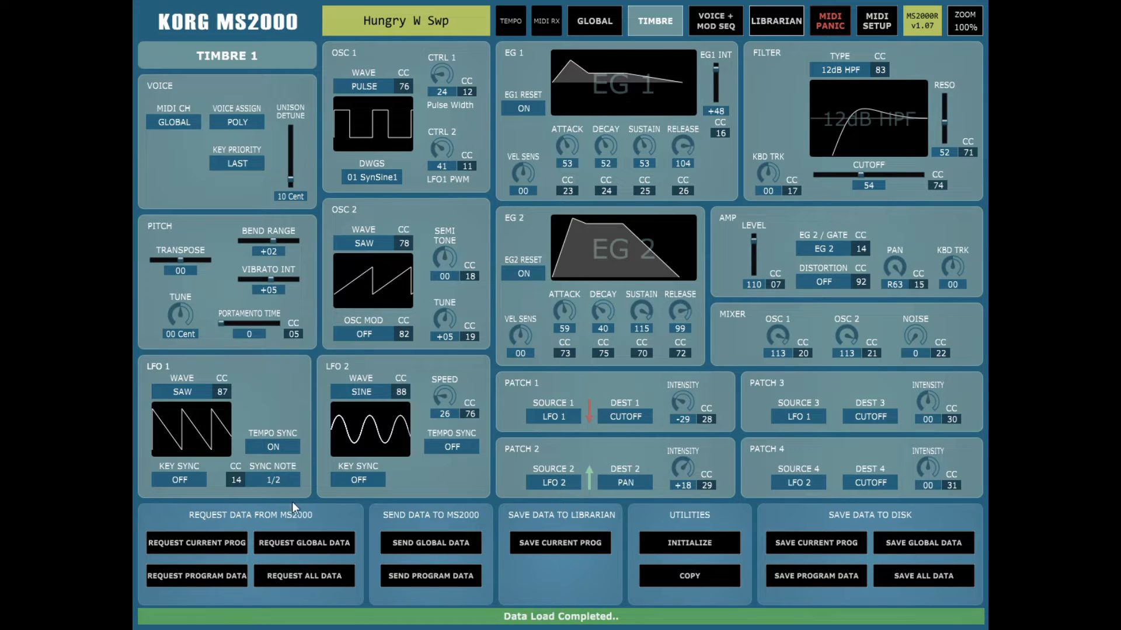
pyautogui.click(272, 480)
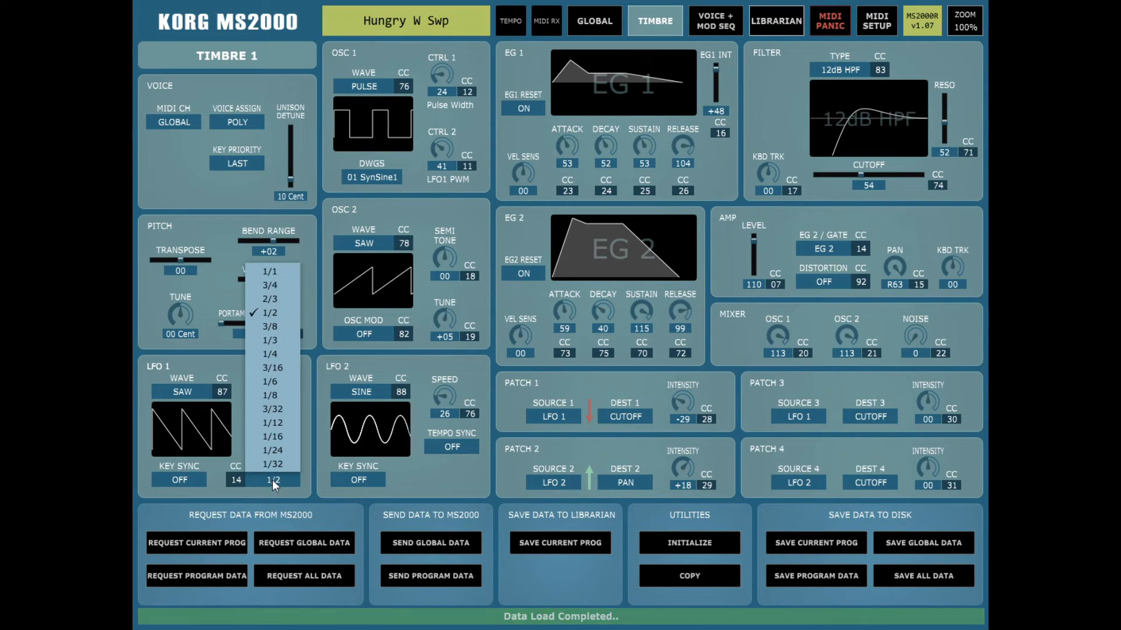
pyautogui.click(275, 353)
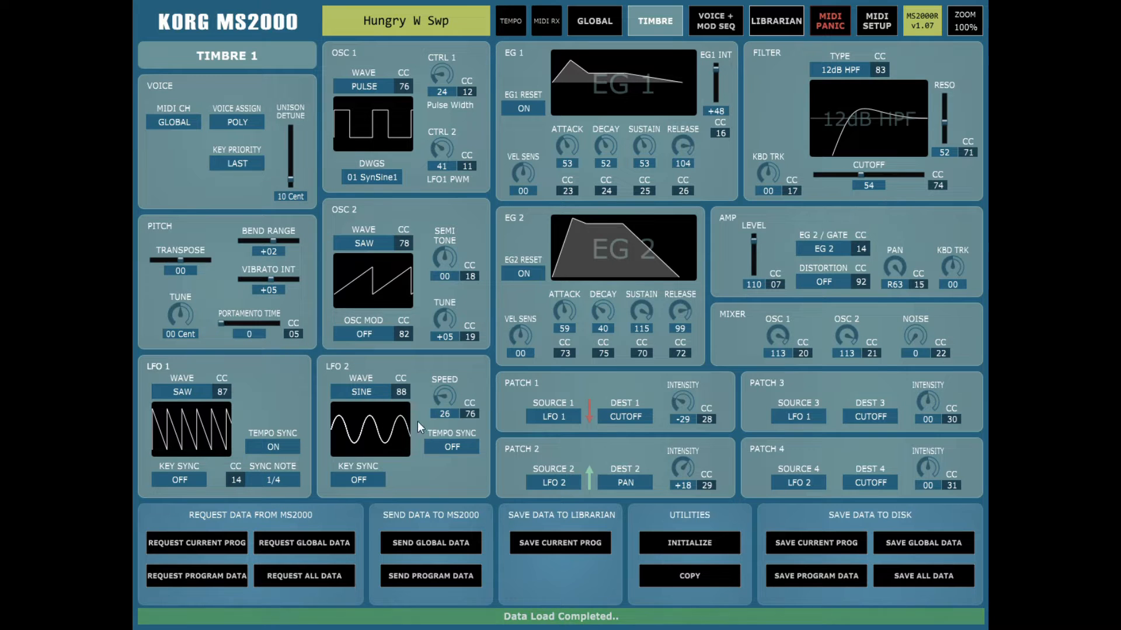
pyautogui.moveTo(437, 397)
pyautogui.mouseDown()
pyautogui.moveTo(417, 380)
pyautogui.moveTo(445, 381)
pyautogui.mouseUp()
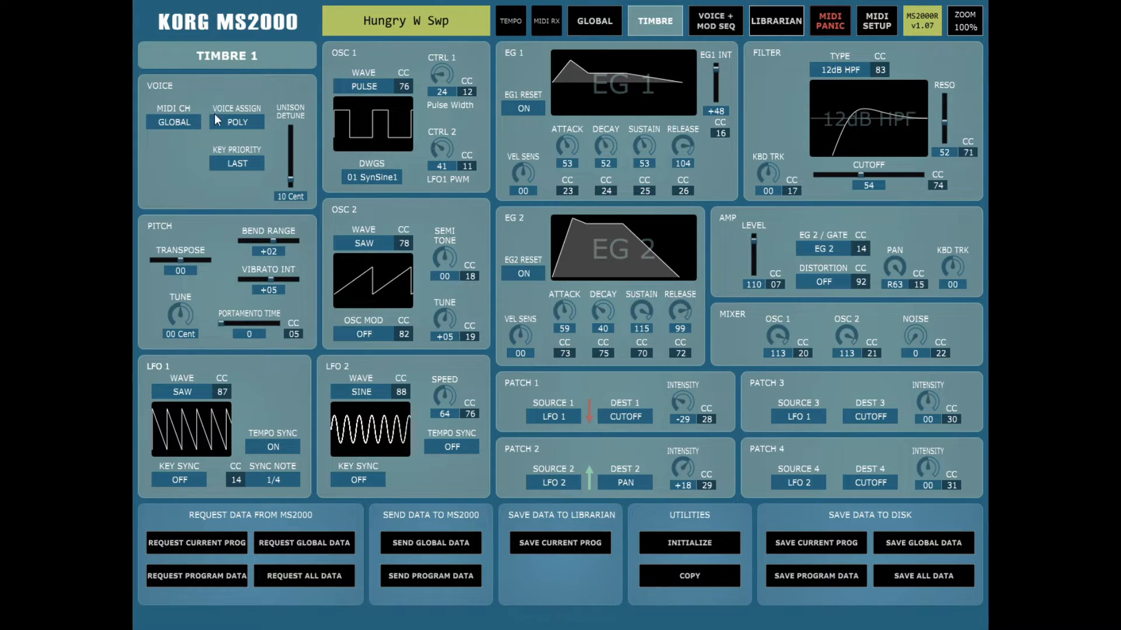
# Compare the Timbre 1 and Timbre 2 pages, and examine the Global page's control change assignments before returning to Timbre 1
pyautogui.click(216, 57)
pyautogui.click(223, 58)
pyautogui.click(223, 55)
pyautogui.click(230, 55)
pyautogui.click(600, 22)
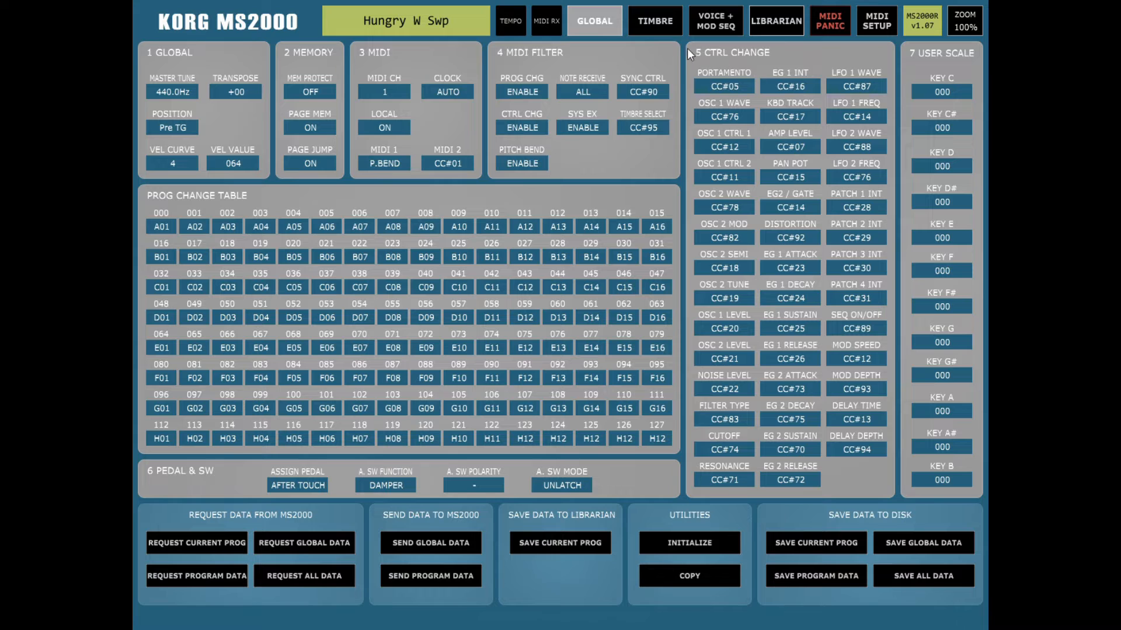
pyautogui.click(652, 18)
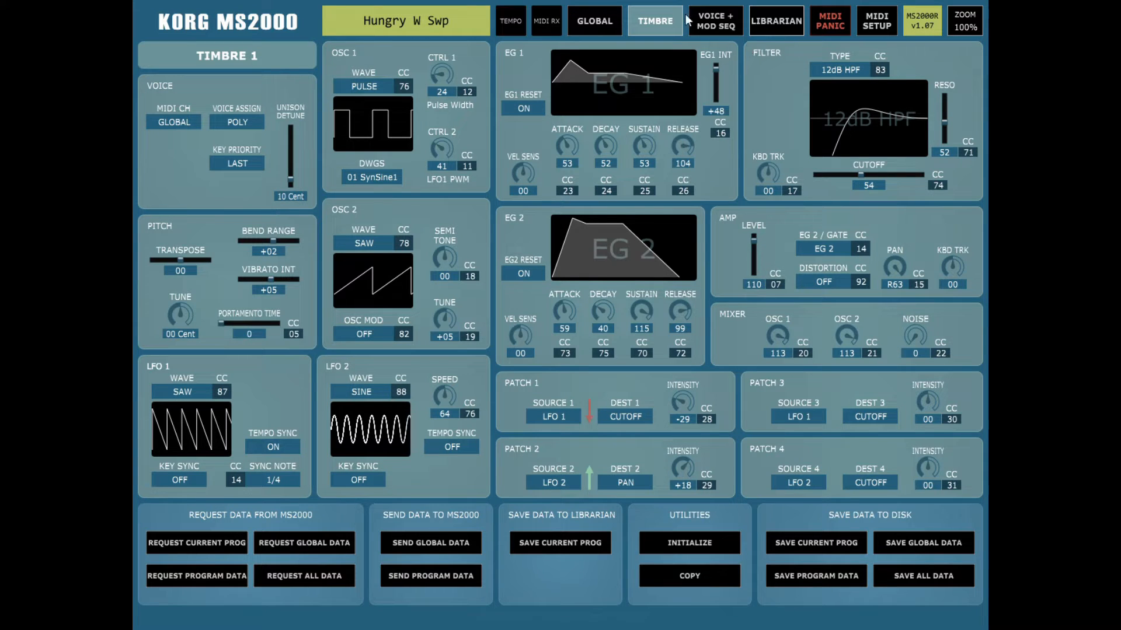
# Assign EG 1 INT to CC#18 in the global control change settings and send the global data to the MS2000
pyautogui.click(601, 18)
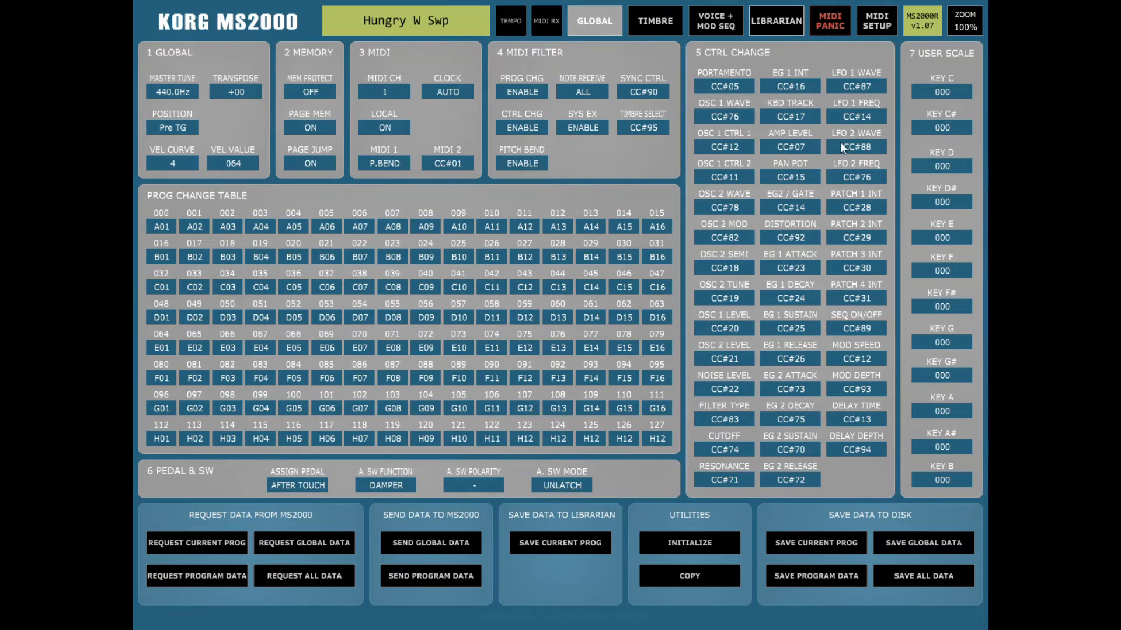
pyautogui.click(787, 86)
pyautogui.click(802, 112)
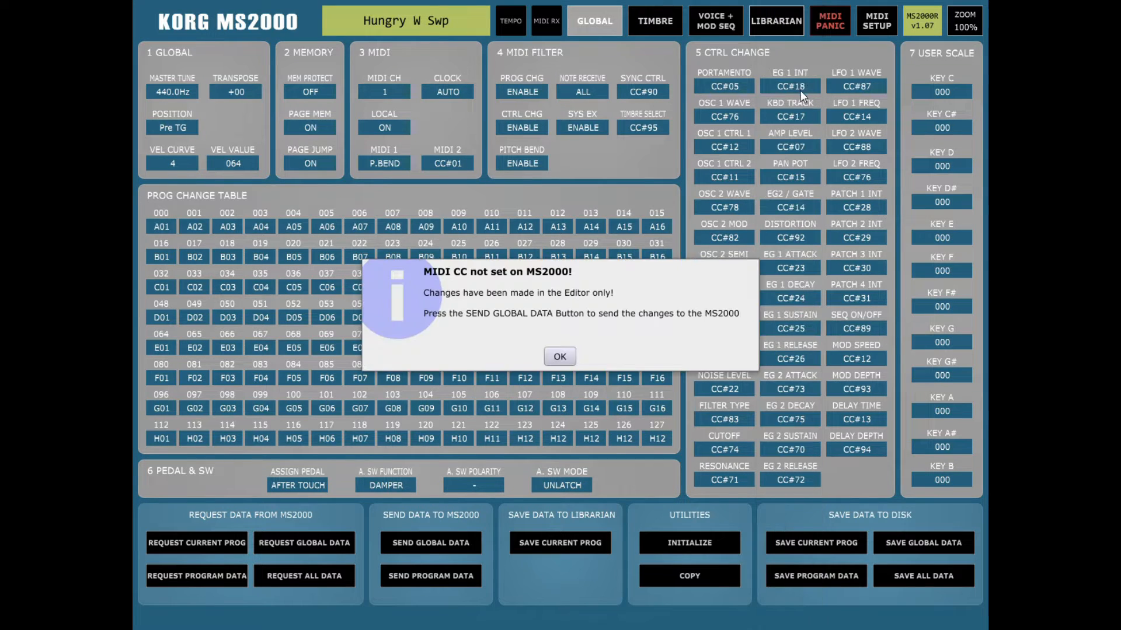
pyautogui.click(558, 356)
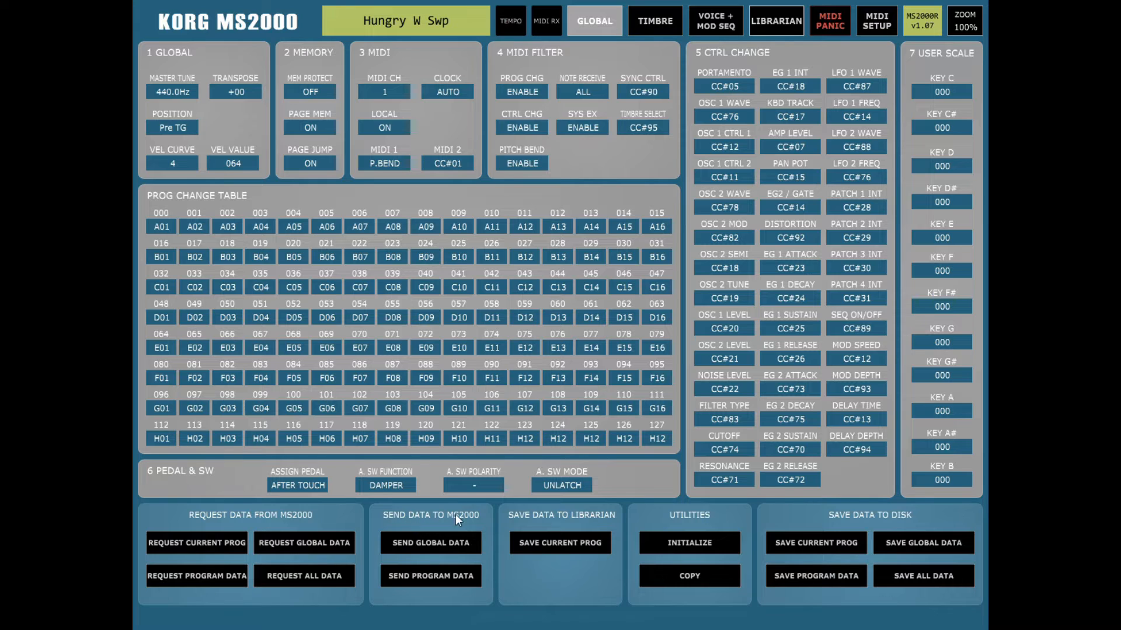
pyautogui.click(427, 544)
# Change the EG1 INT control change number to 20 directly on the Timbre 1 page and dismiss the notice
pyautogui.click(681, 21)
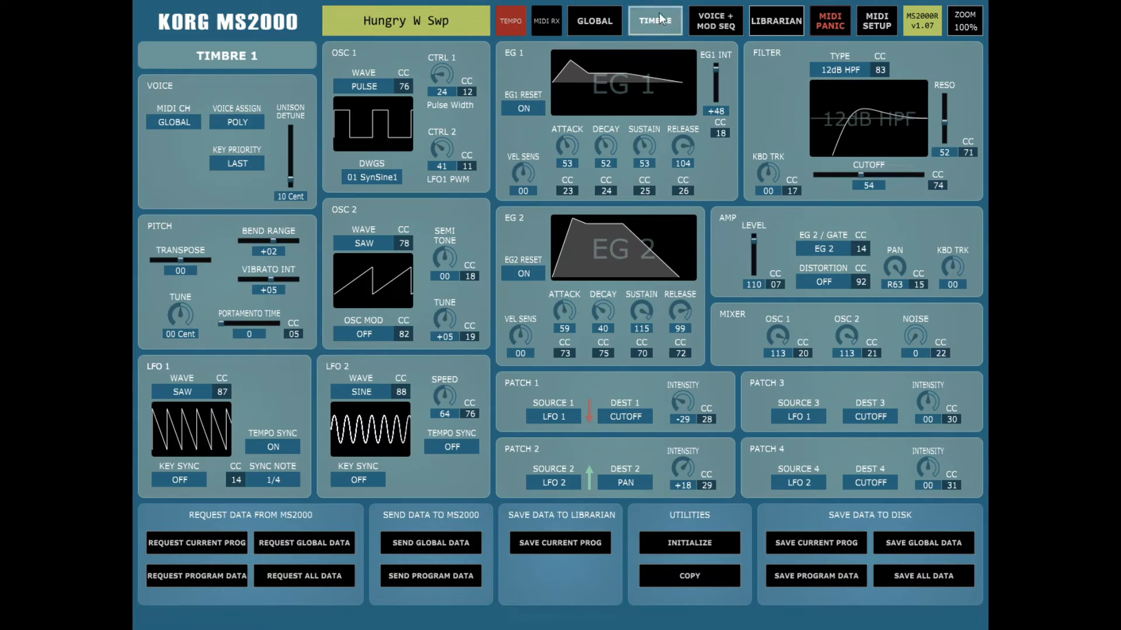
pyautogui.click(722, 133)
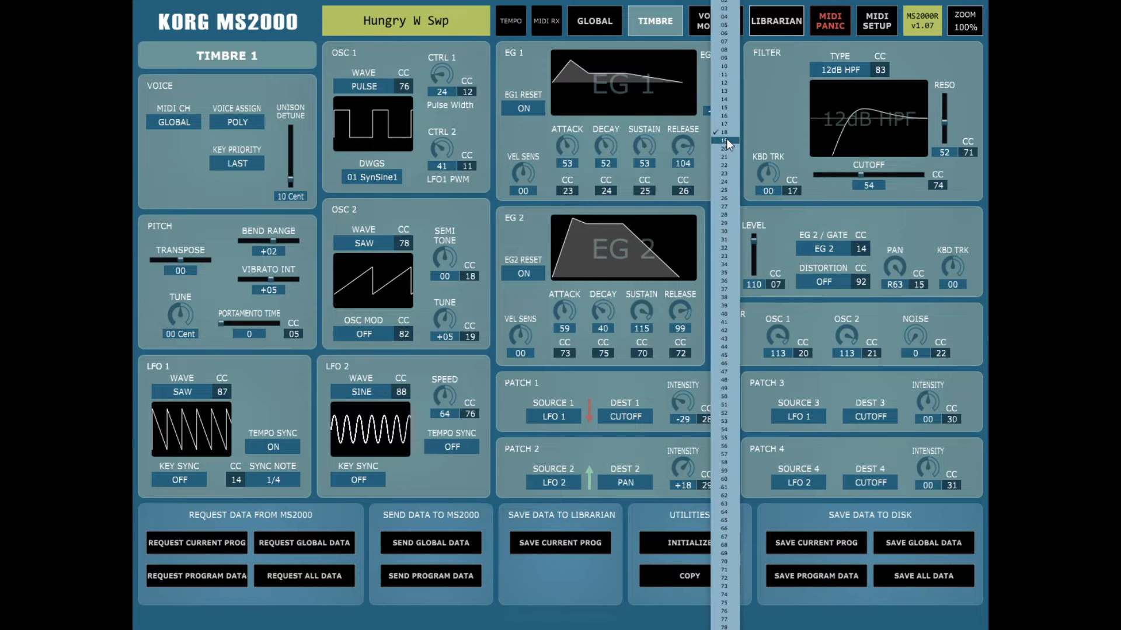
pyautogui.click(723, 150)
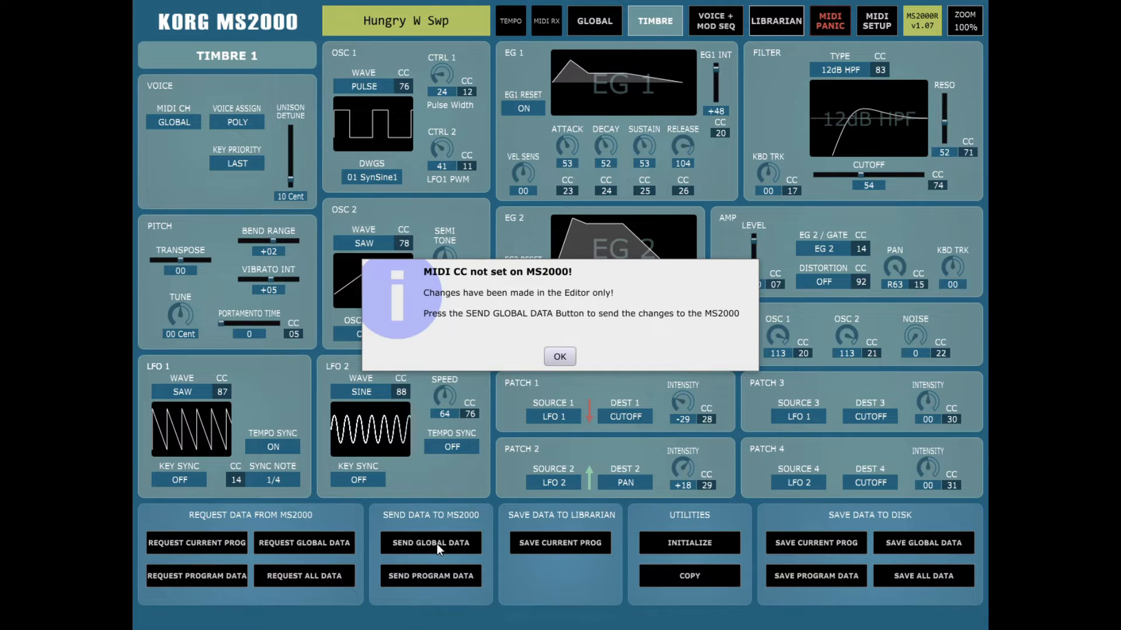
pyautogui.click(559, 357)
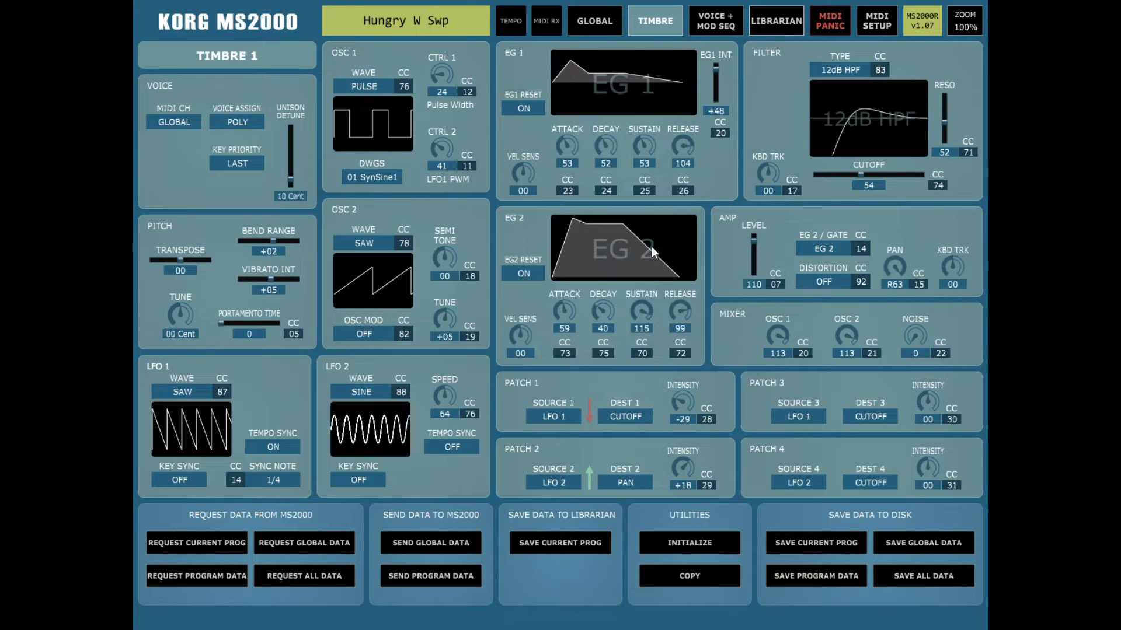
# Set EG 1 INT to CC#16 in the global control change settings, dismiss the notice, and return to the Timbre 1 page
pyautogui.click(604, 22)
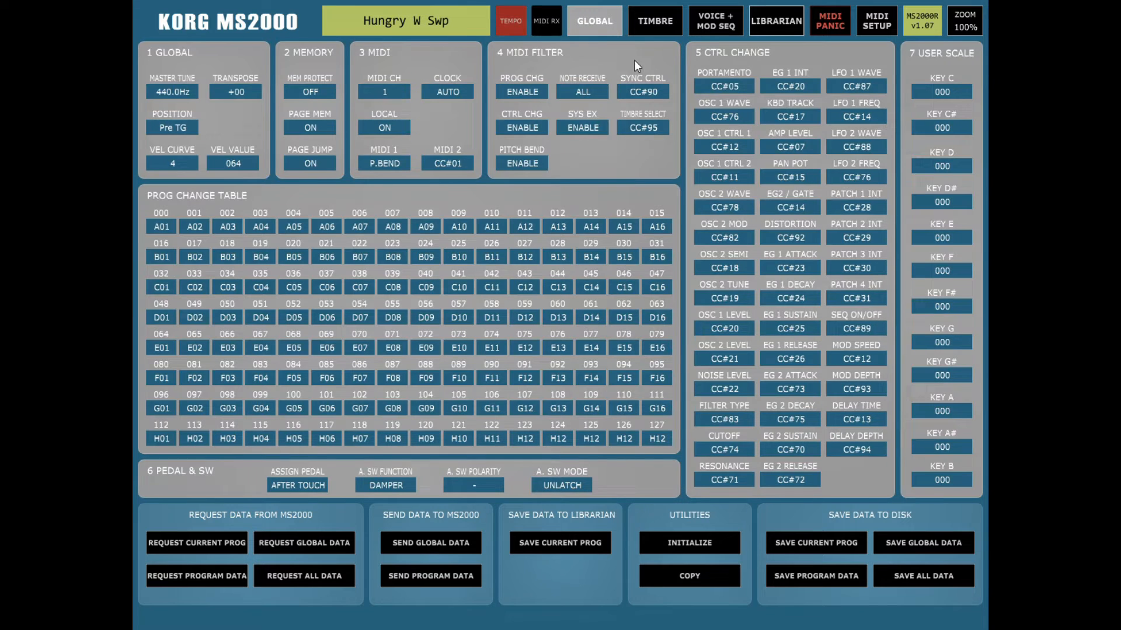
pyautogui.click(793, 87)
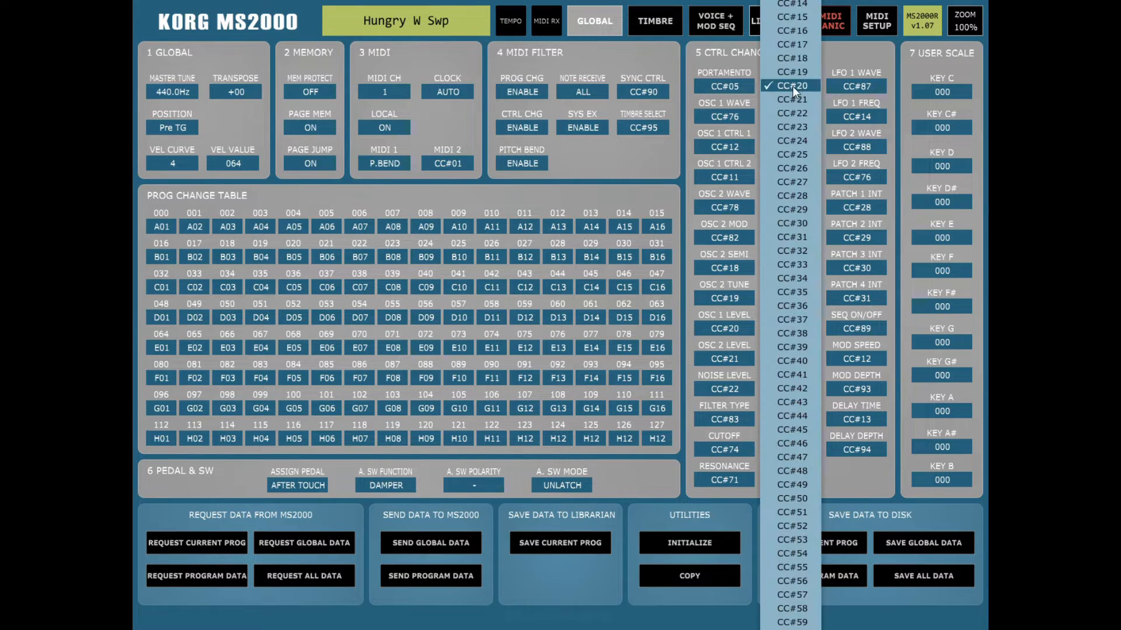
pyautogui.click(807, 29)
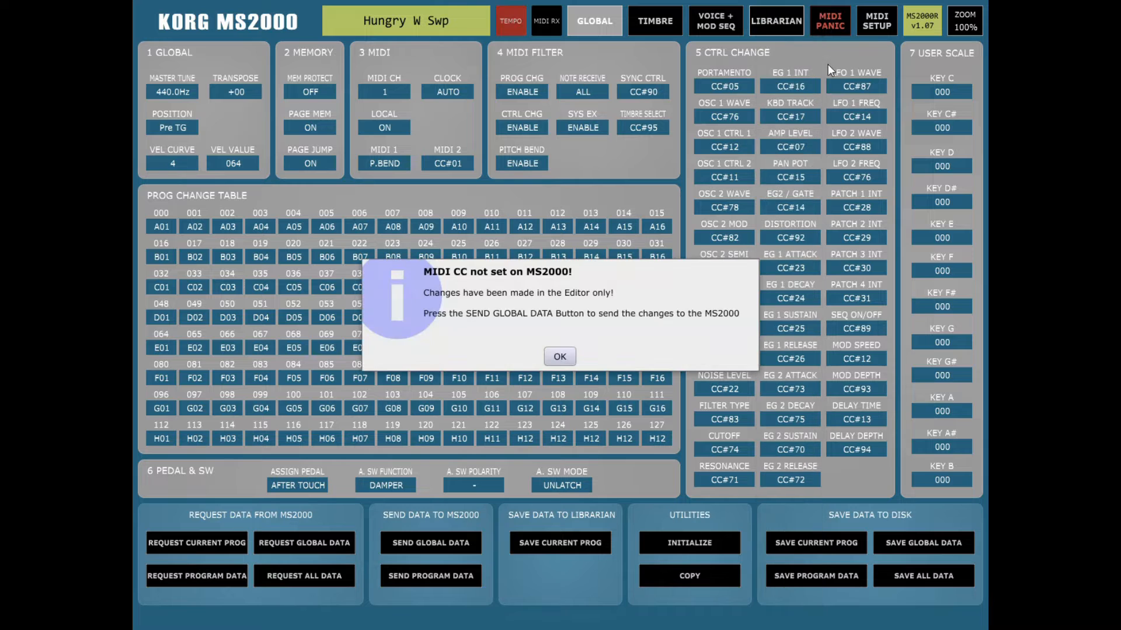
pyautogui.click(560, 356)
pyautogui.click(649, 19)
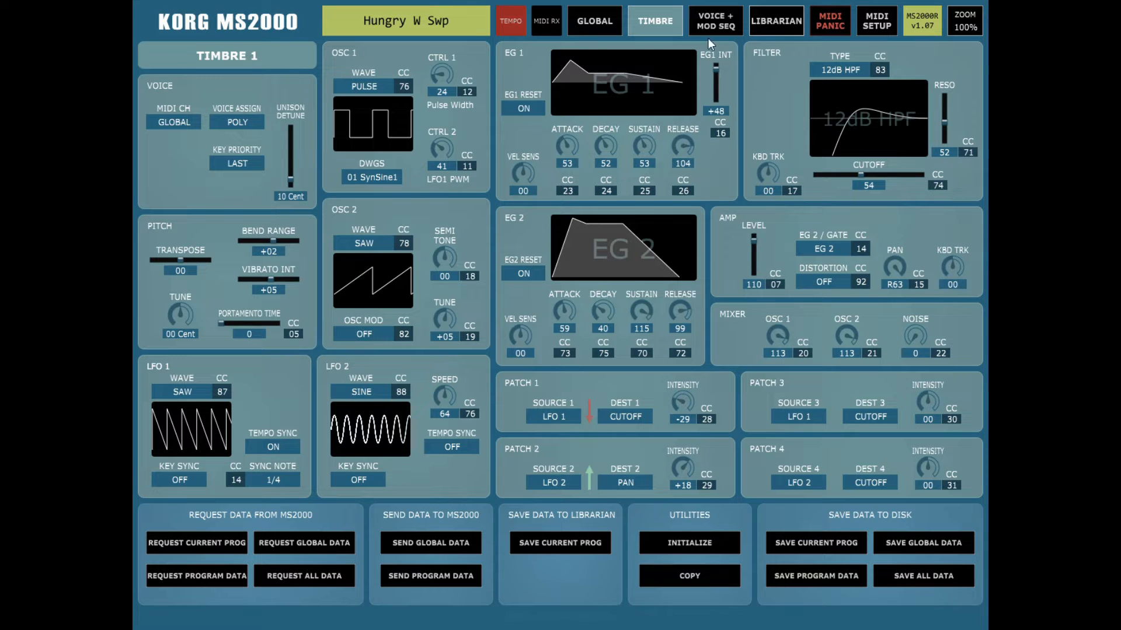
# Compare the Global page settings with the Timbre 1 page, and check the librarian before returning to Timbre 1
pyautogui.click(613, 19)
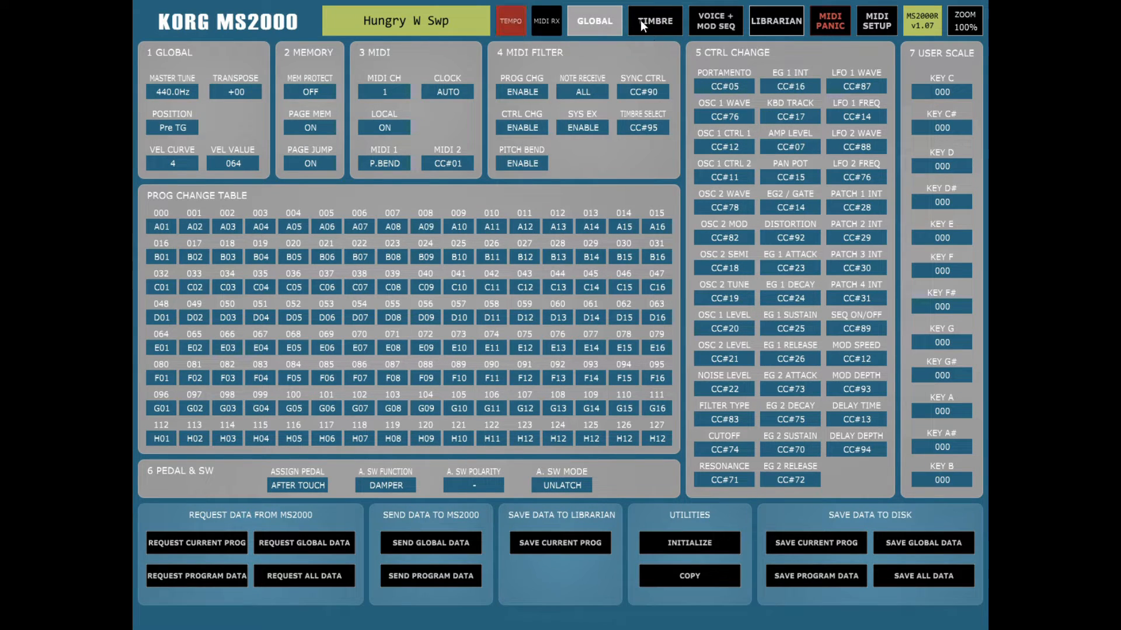
pyautogui.click(667, 23)
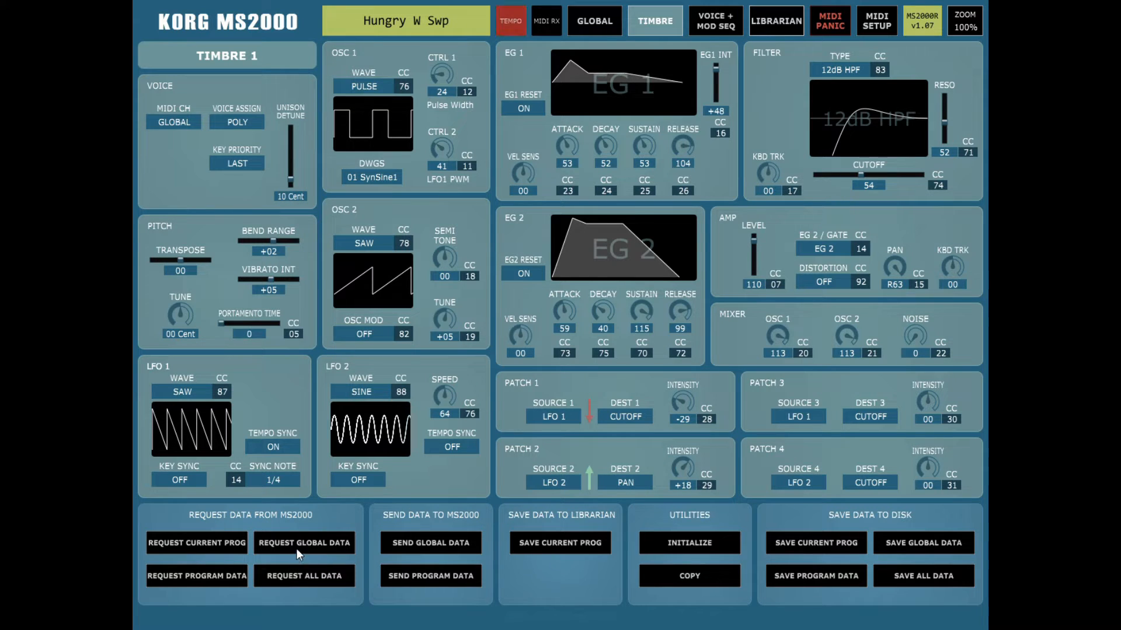
pyautogui.click(596, 26)
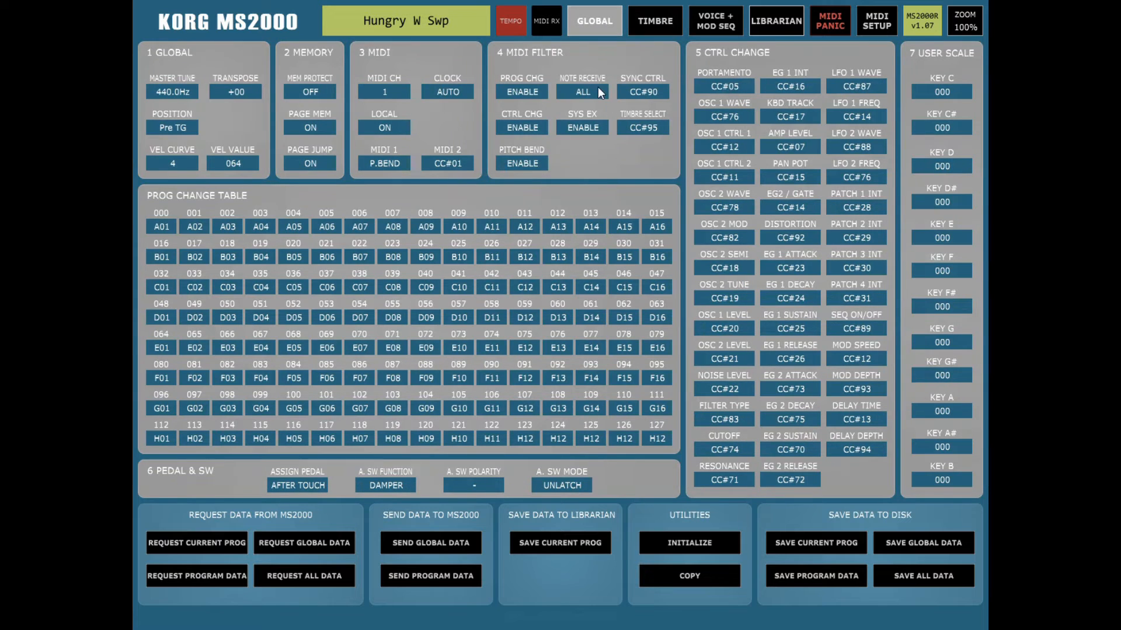
pyautogui.click(663, 20)
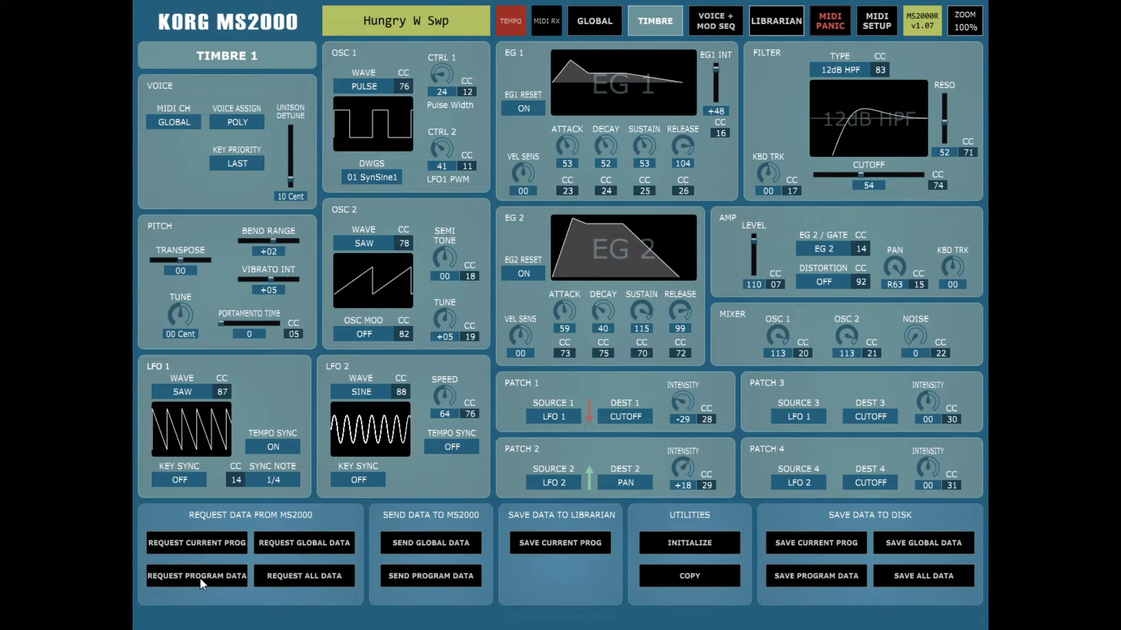
pyautogui.click(778, 20)
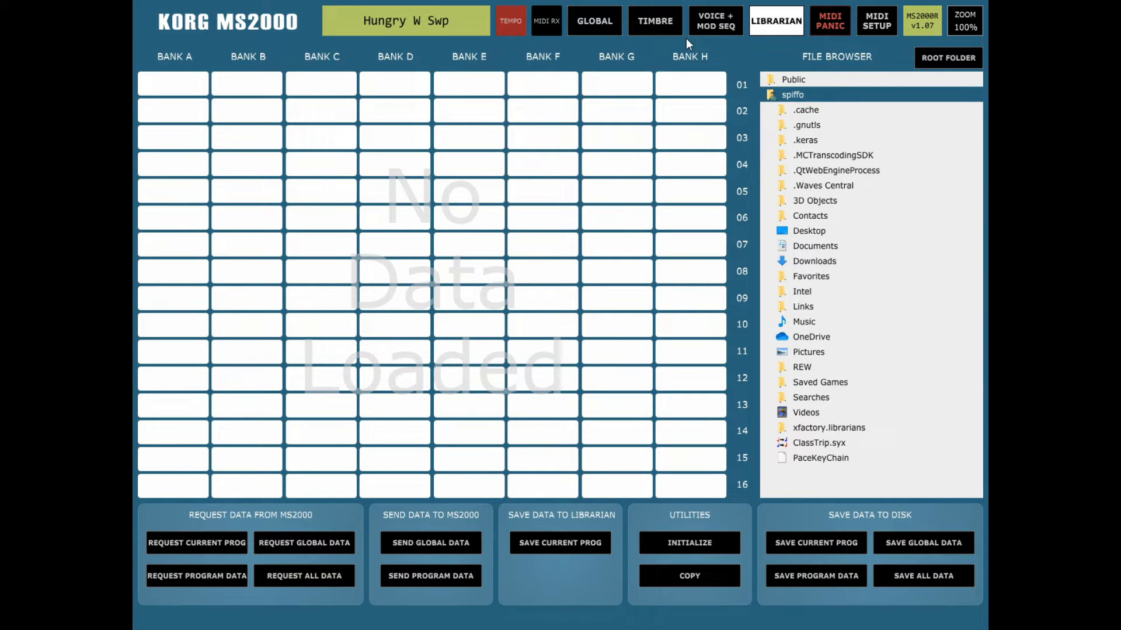
pyautogui.click(658, 22)
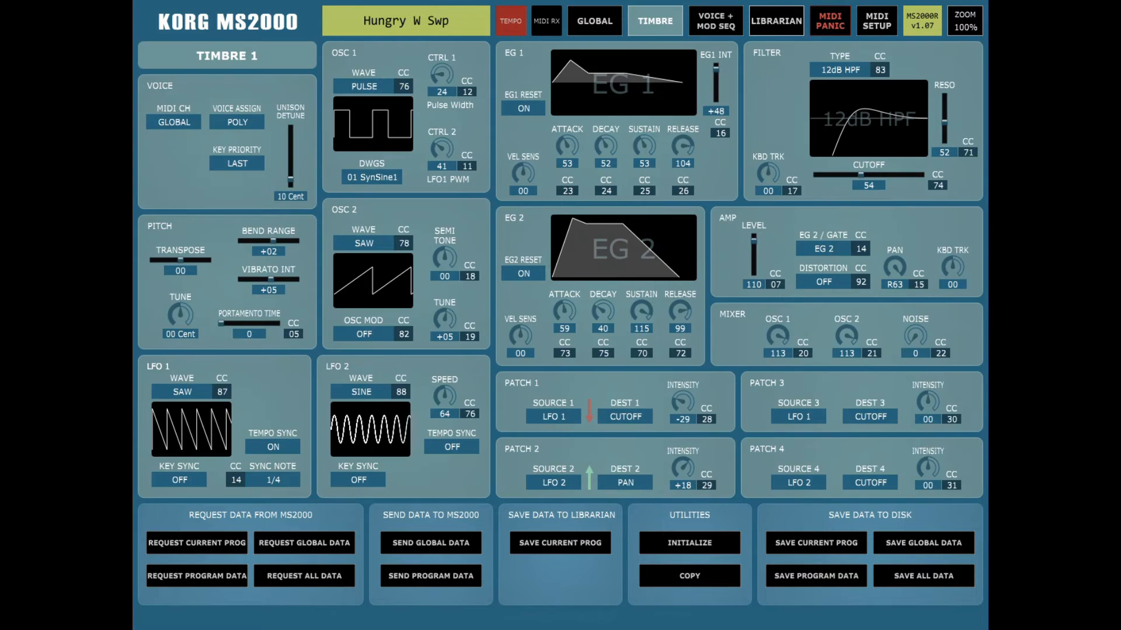
# Request all data from the MS2000 and load the Rio Verse patch from librarian slot A04 as the current program
pyautogui.click(311, 580)
pyautogui.click(770, 23)
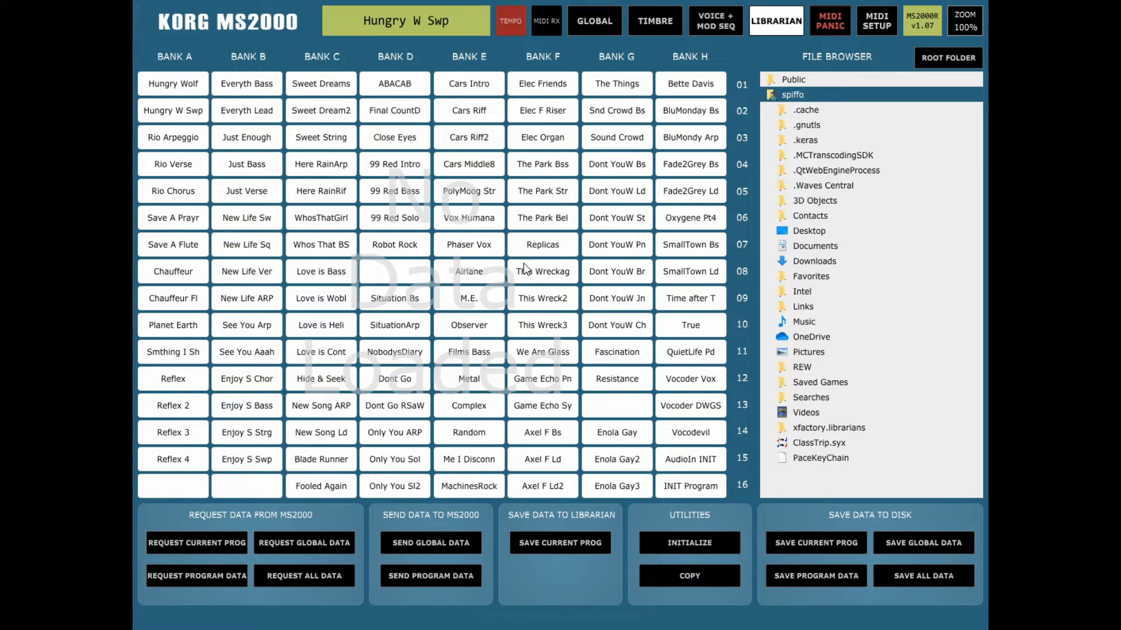
pyautogui.click(175, 164)
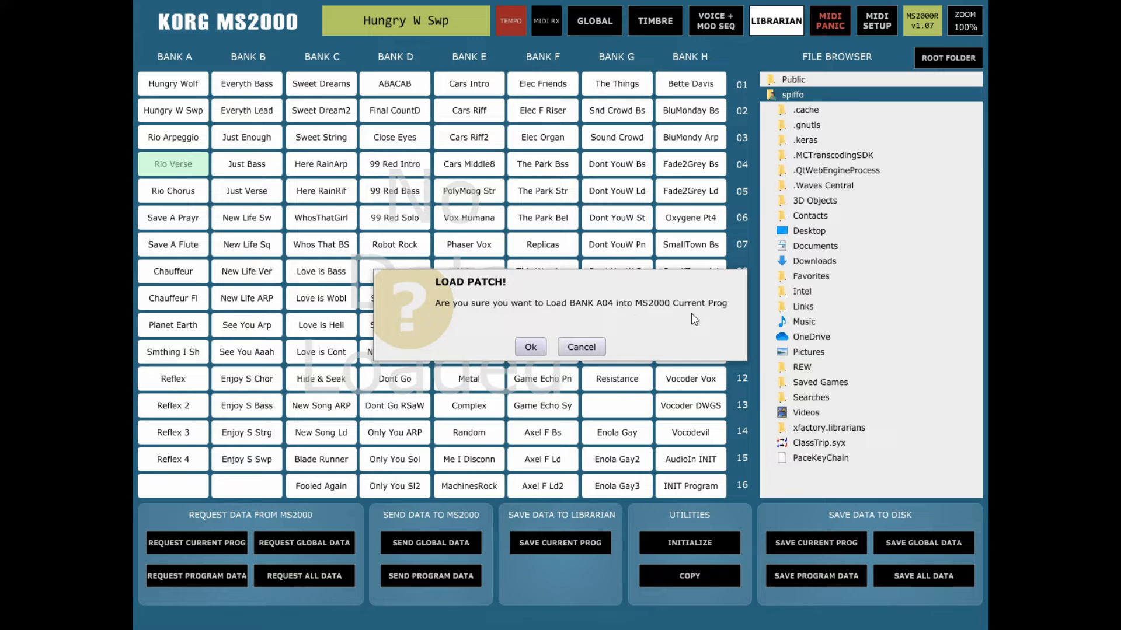
pyautogui.click(529, 347)
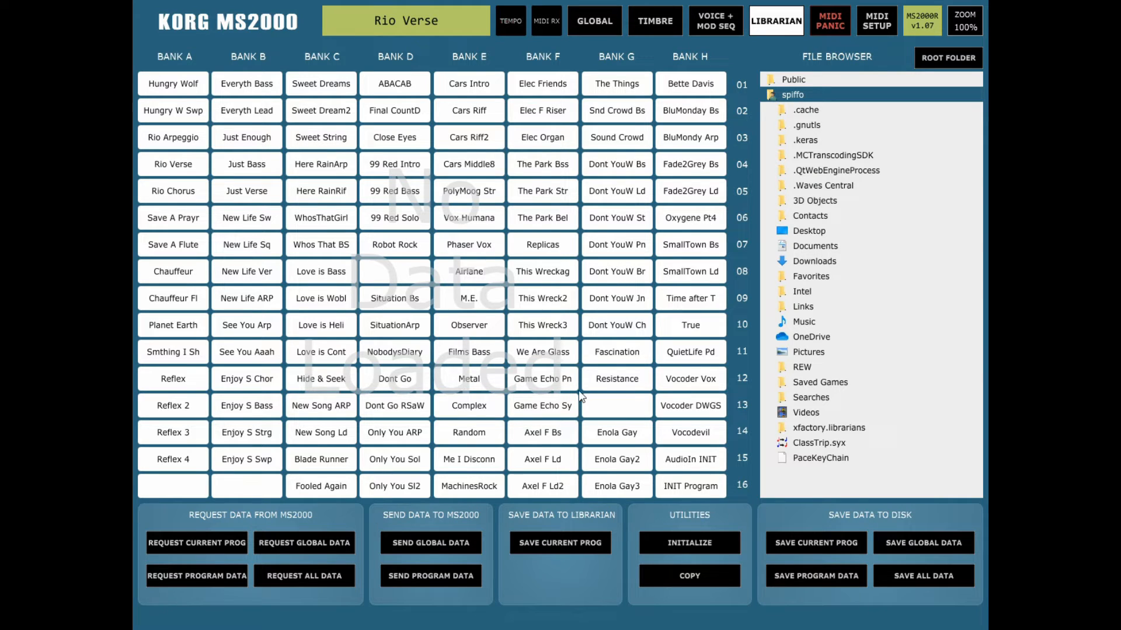
# Swap the librarian patches in slots G11 and G12, and bring up the program data send prompt without sending
pyautogui.click(630, 353)
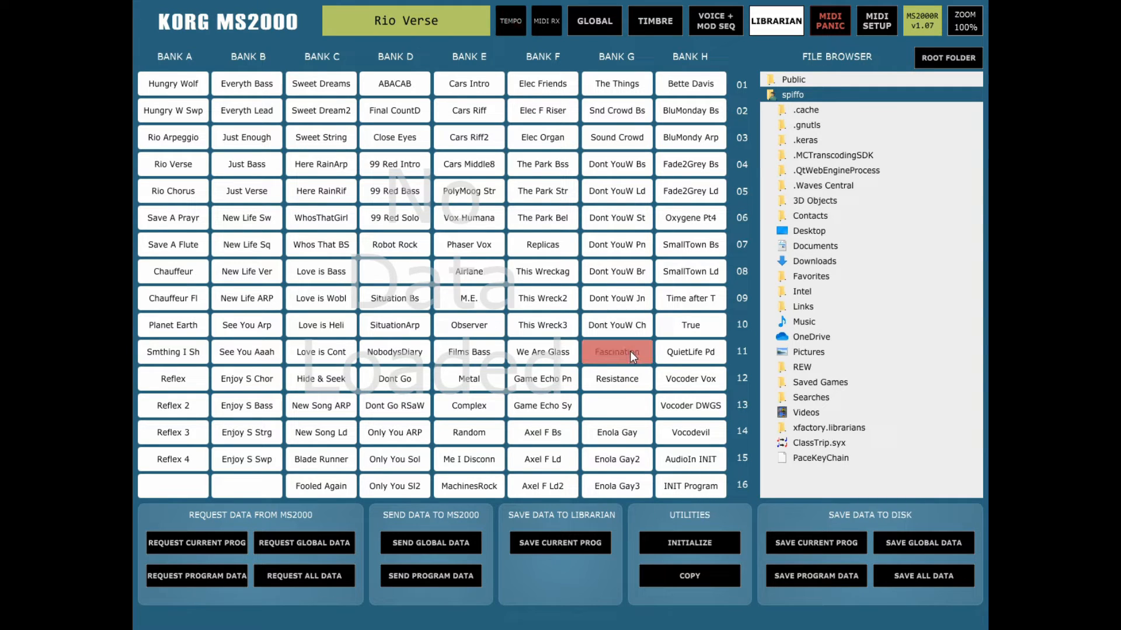
pyautogui.click(629, 372)
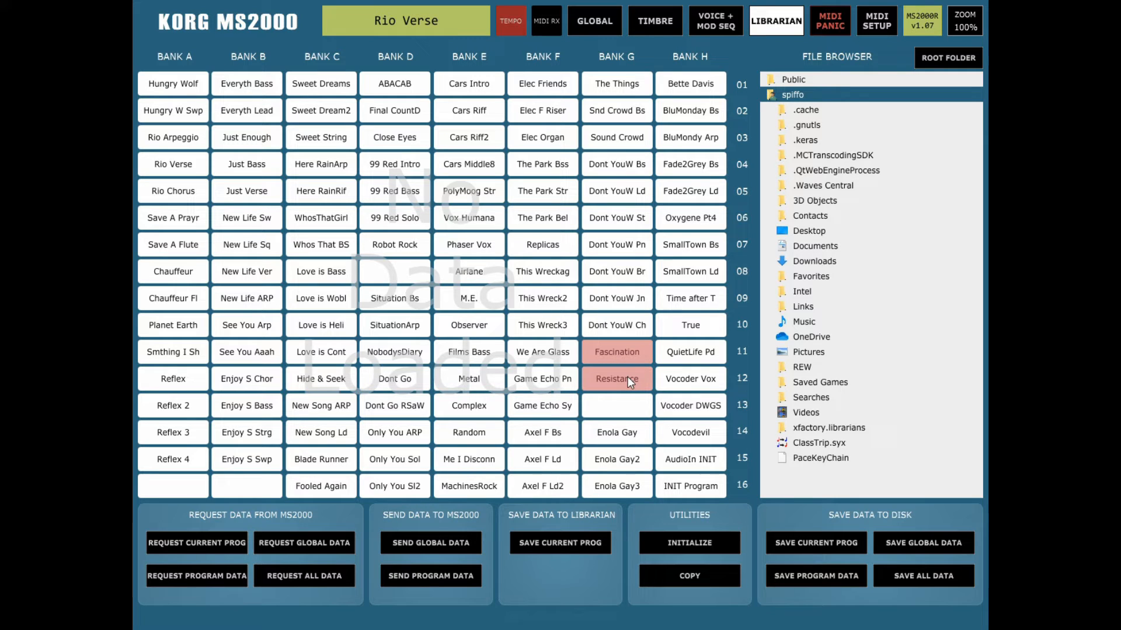
pyautogui.moveTo(628, 377); pyautogui.dragTo(626, 374)
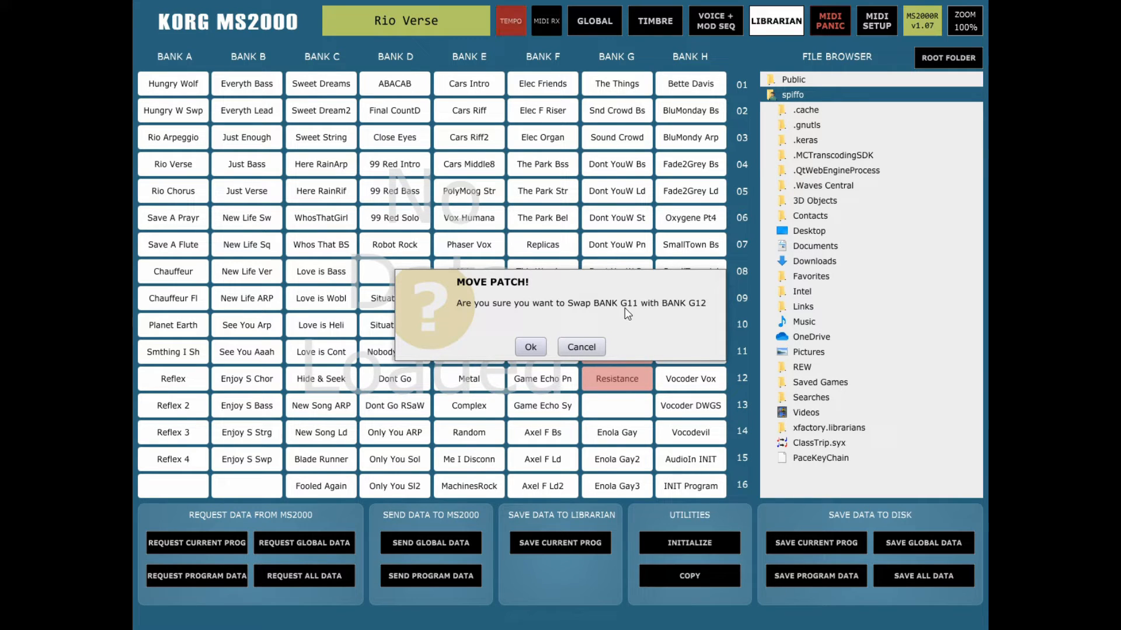
pyautogui.click(533, 346)
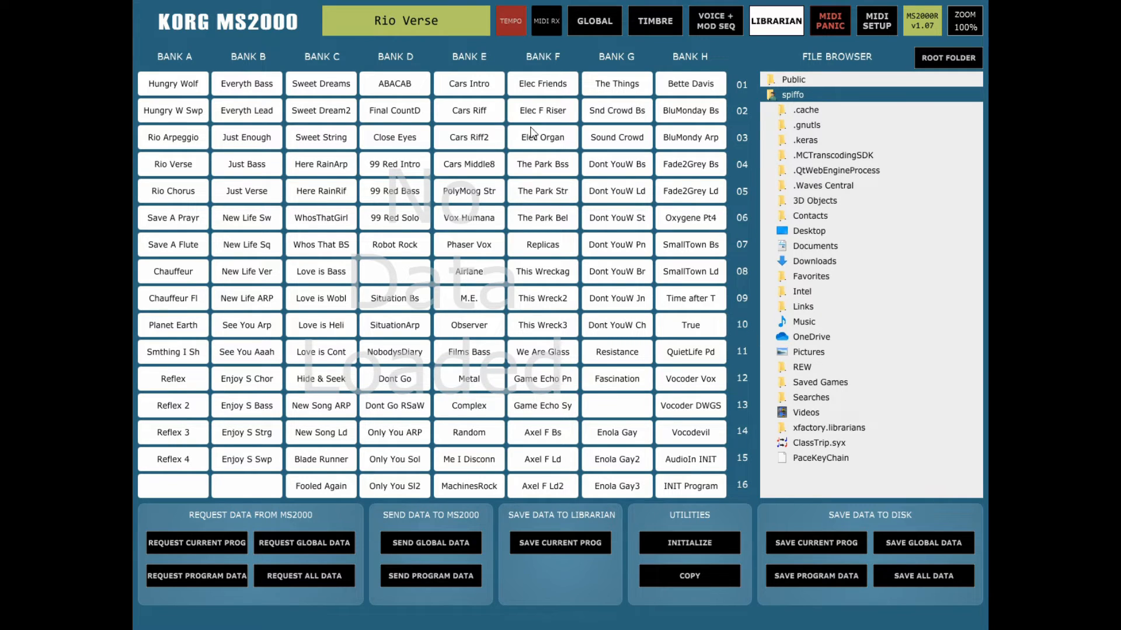
pyautogui.click(425, 579)
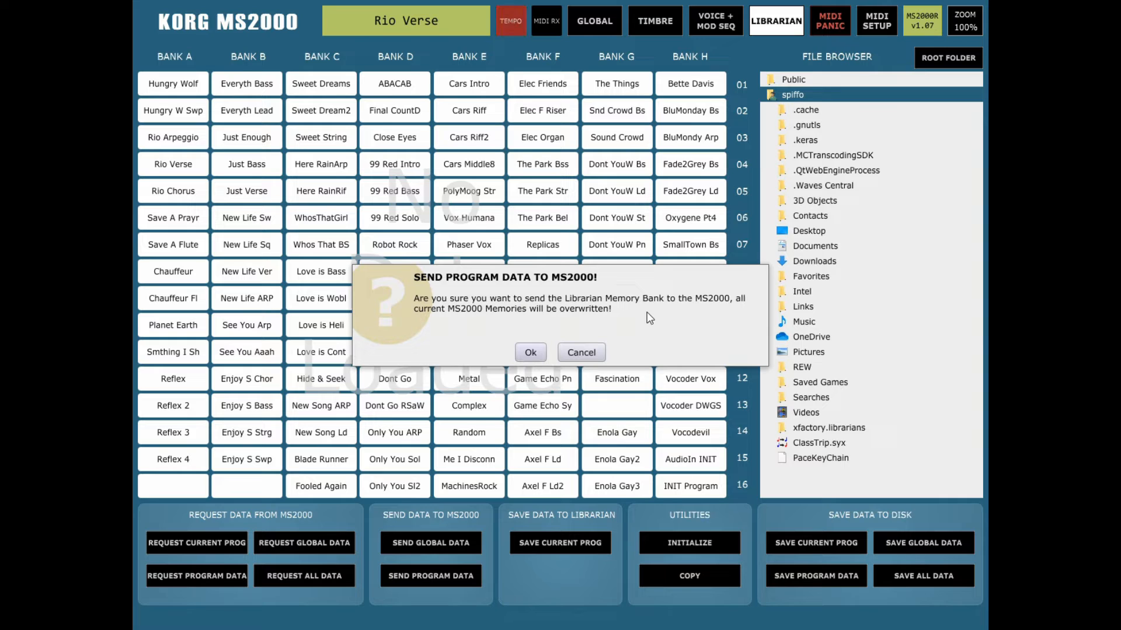
pyautogui.click(582, 353)
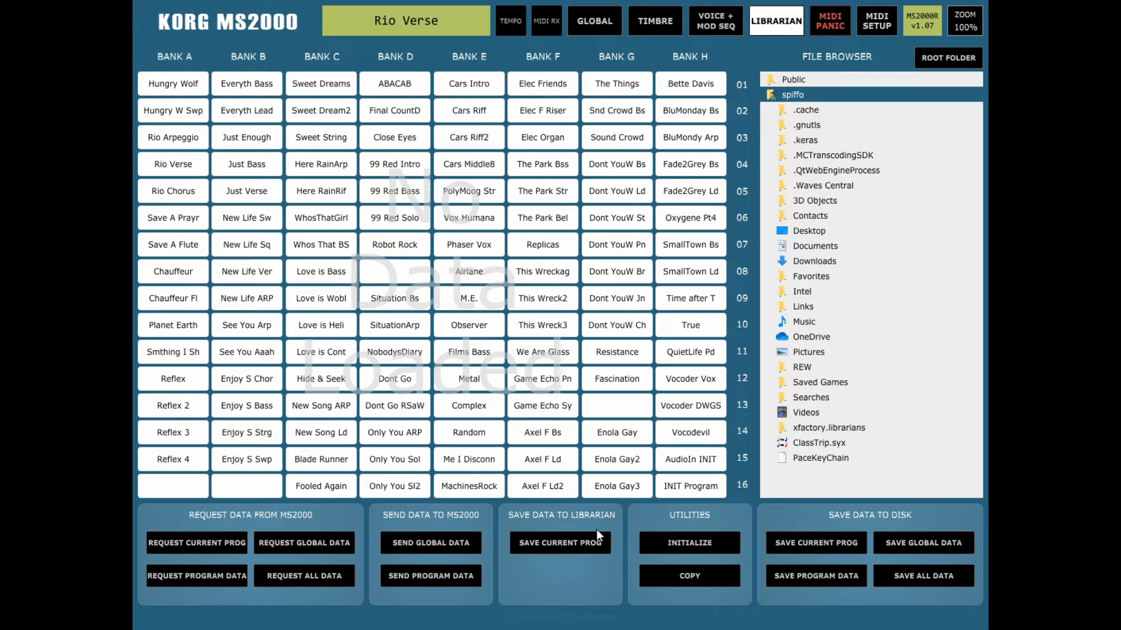
# On Timbre 1, set EG 2 decay to 94, sustain to 87 and release to 18, and adjust EG1 INT
pyautogui.click(653, 29)
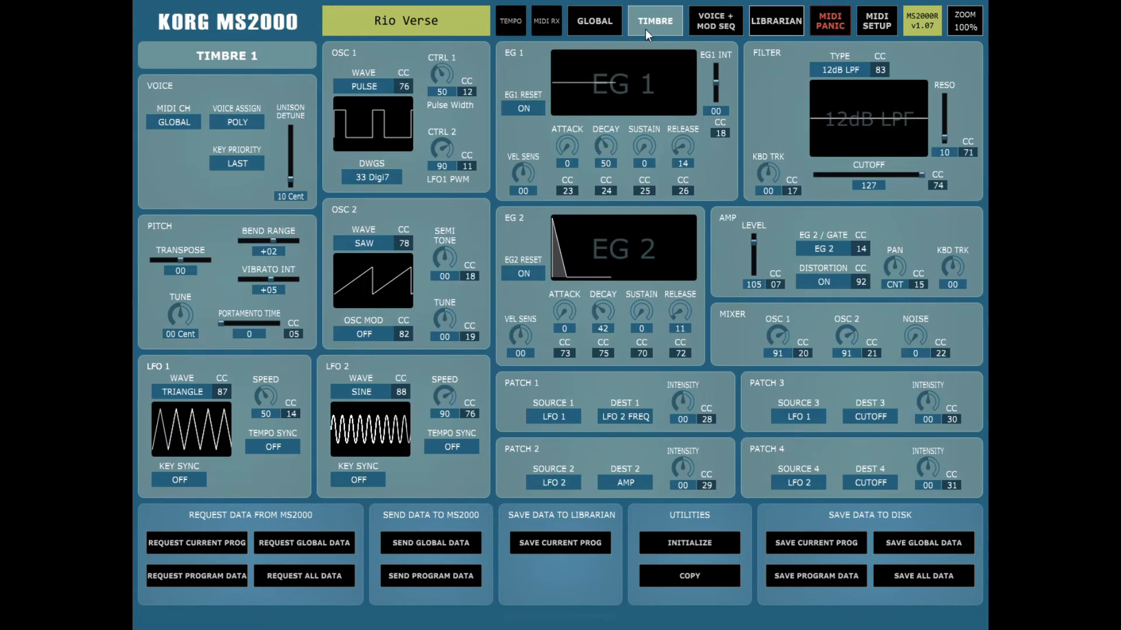
pyautogui.moveTo(598, 307); pyautogui.dragTo(654, 304)
pyautogui.moveTo(672, 310); pyautogui.dragTo(663, 315)
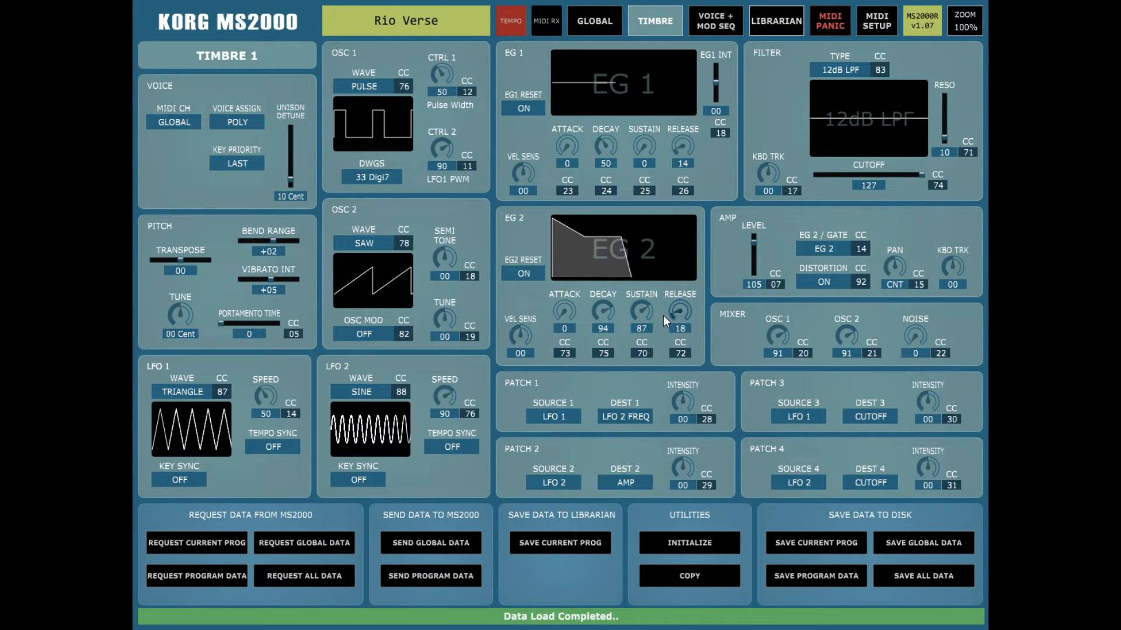
pyautogui.moveTo(720, 86); pyautogui.dragTo(717, 76)
# Examine the librarian bank and patch slot choices for saving the current program, without saving it
pyautogui.click(769, 25)
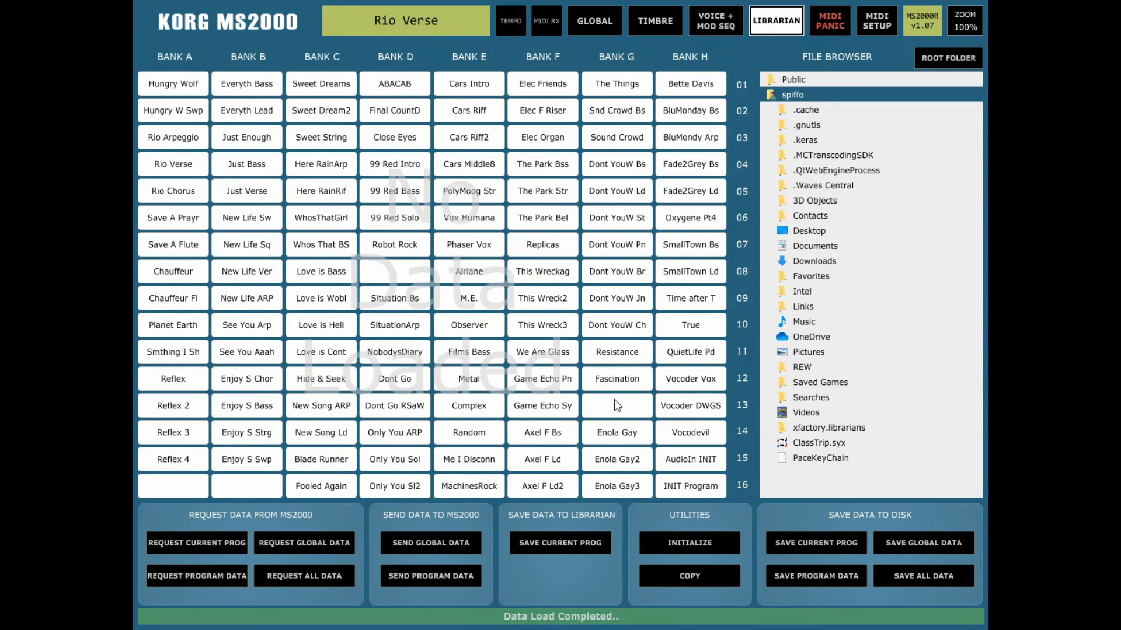
pyautogui.click(556, 545)
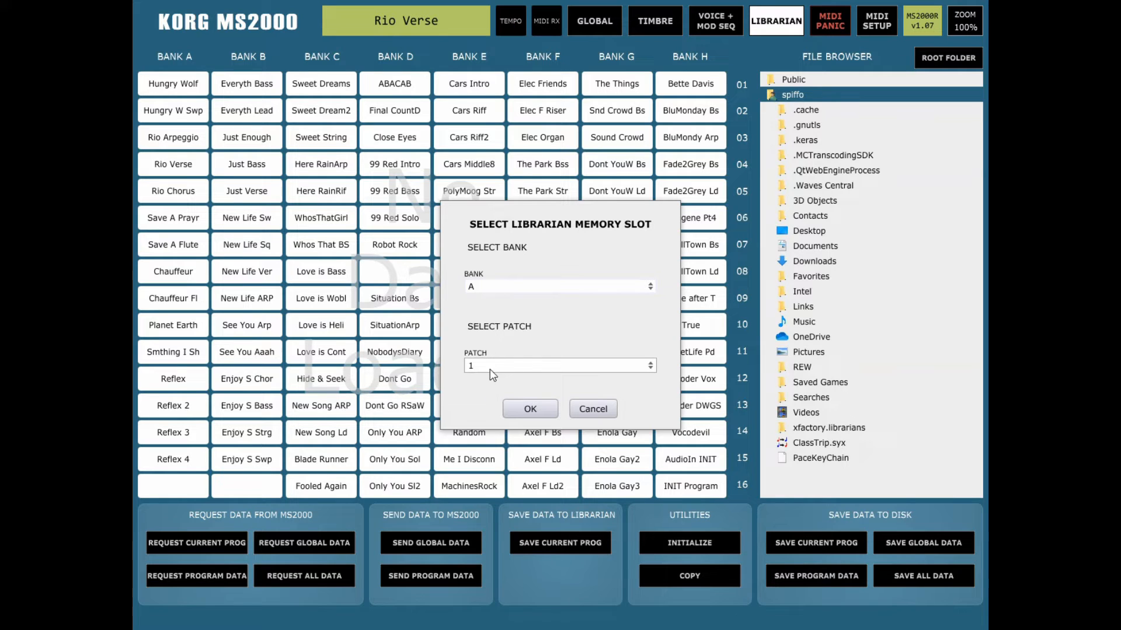
pyautogui.click(594, 409)
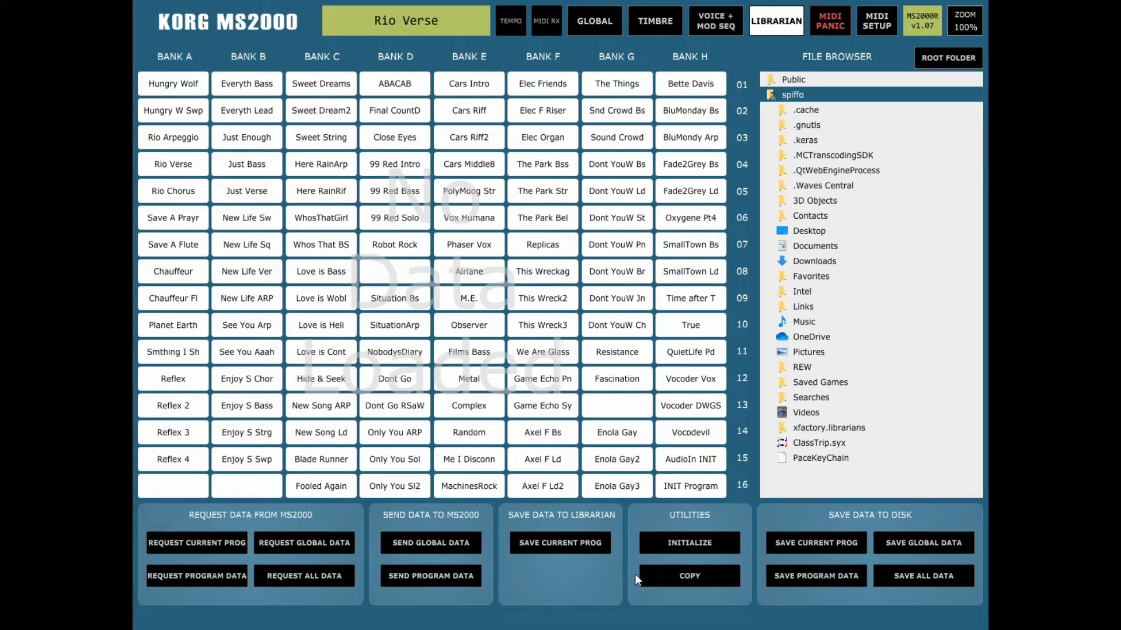
# Review the available patch, voice and mod sequencer initialization options without initializing anything
pyautogui.click(689, 543)
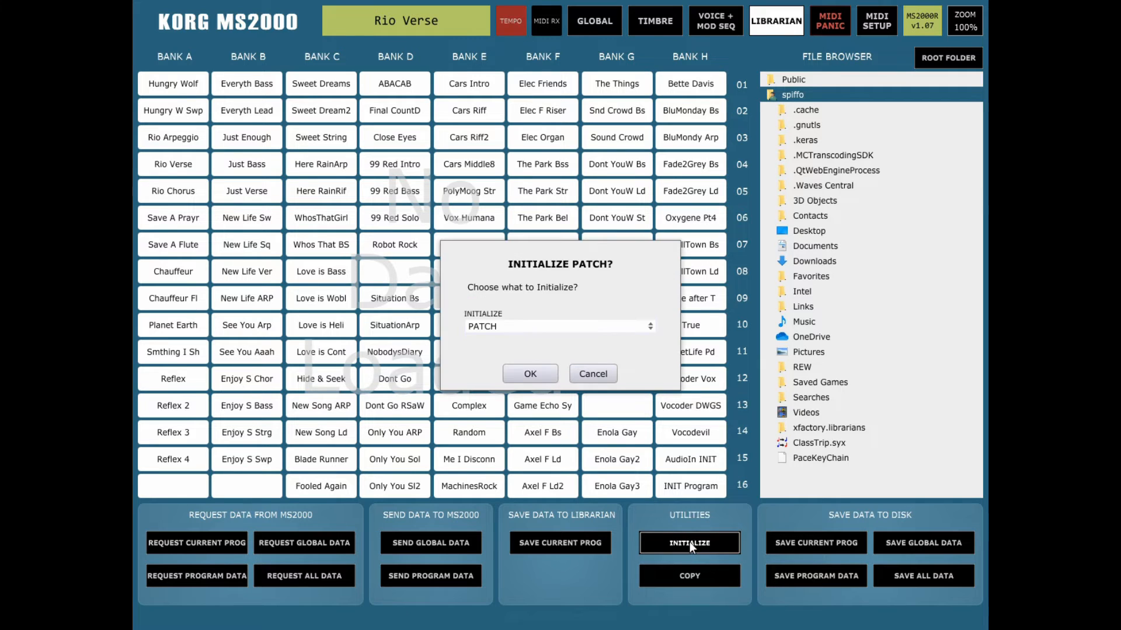
pyautogui.click(505, 328)
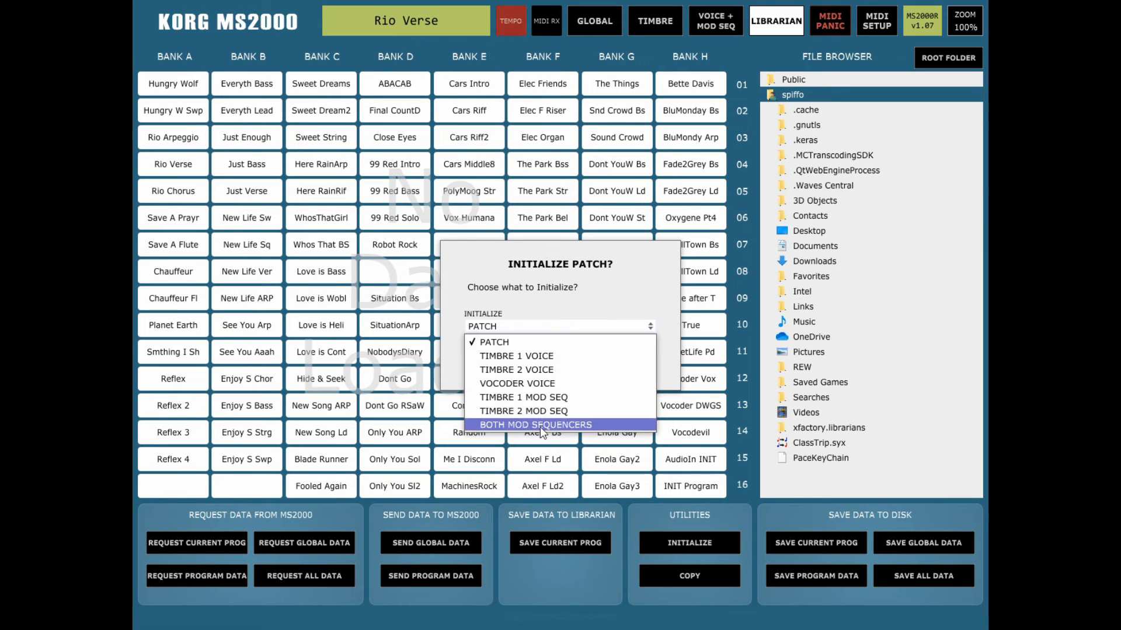
pyautogui.click(598, 342)
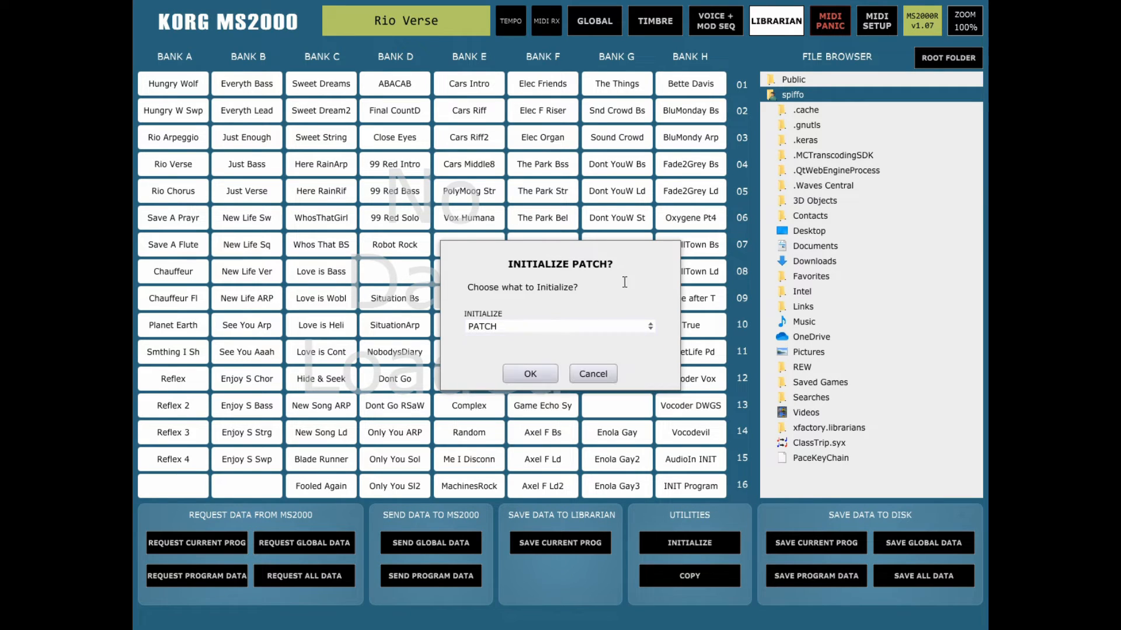
pyautogui.click(601, 374)
# In Timbre 1's mod sequencer, set SEQ 1 steps 1, 4, 6 and 8 to -24 and steps 2, 5, 7, 9 and 10 to +24
pyautogui.click(711, 35)
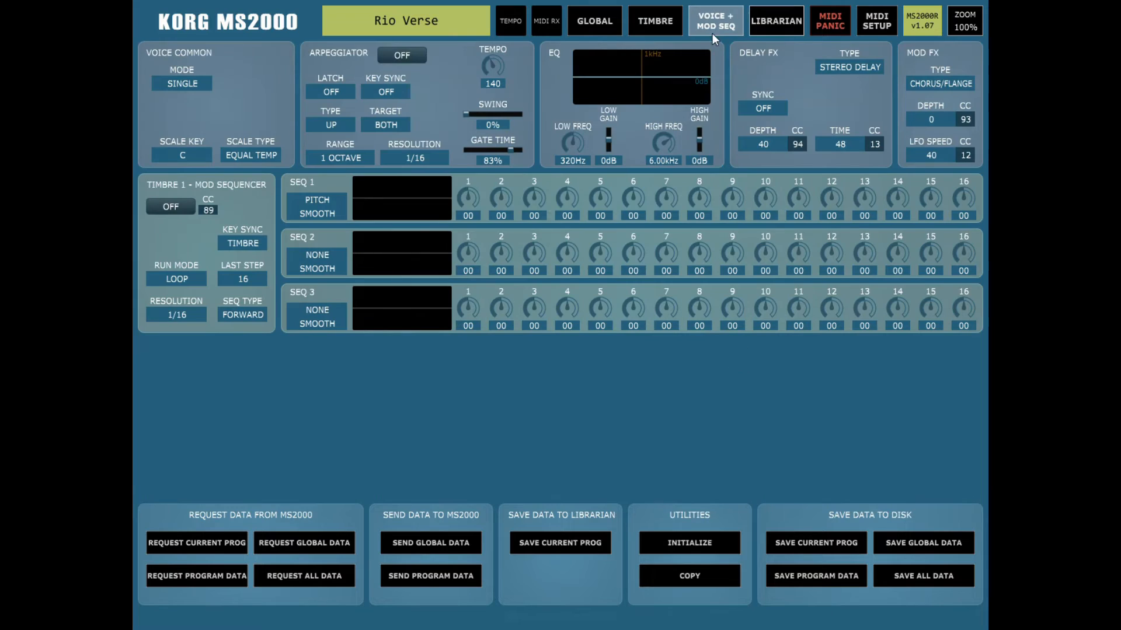
pyautogui.moveTo(468, 195); pyautogui.dragTo(506, 179)
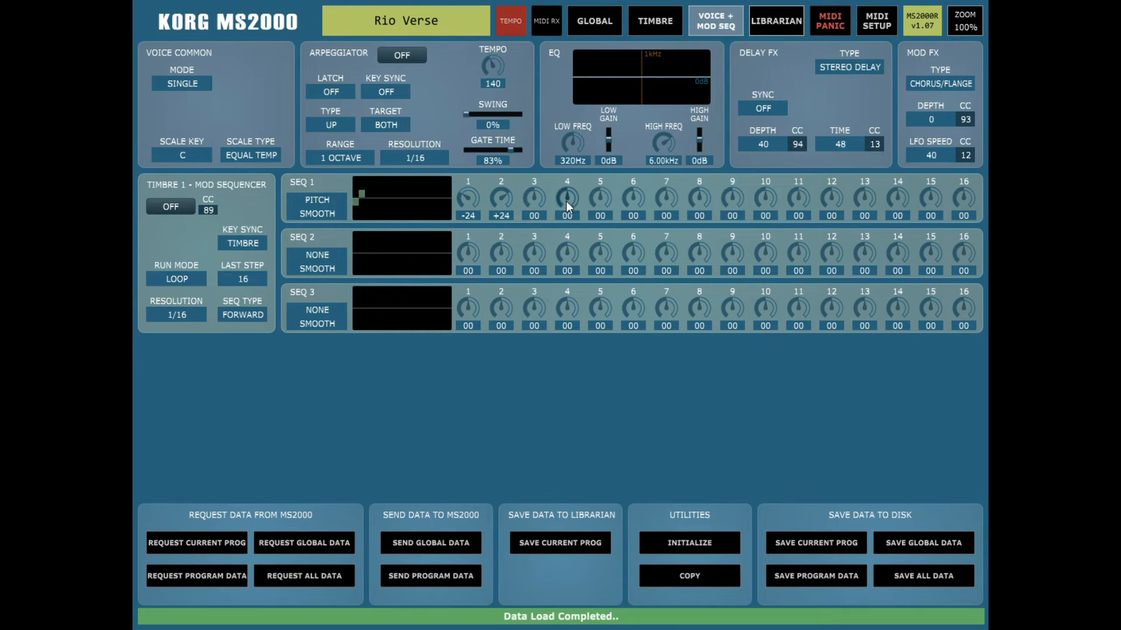
pyautogui.moveTo(600, 200); pyautogui.dragTo(766, 179)
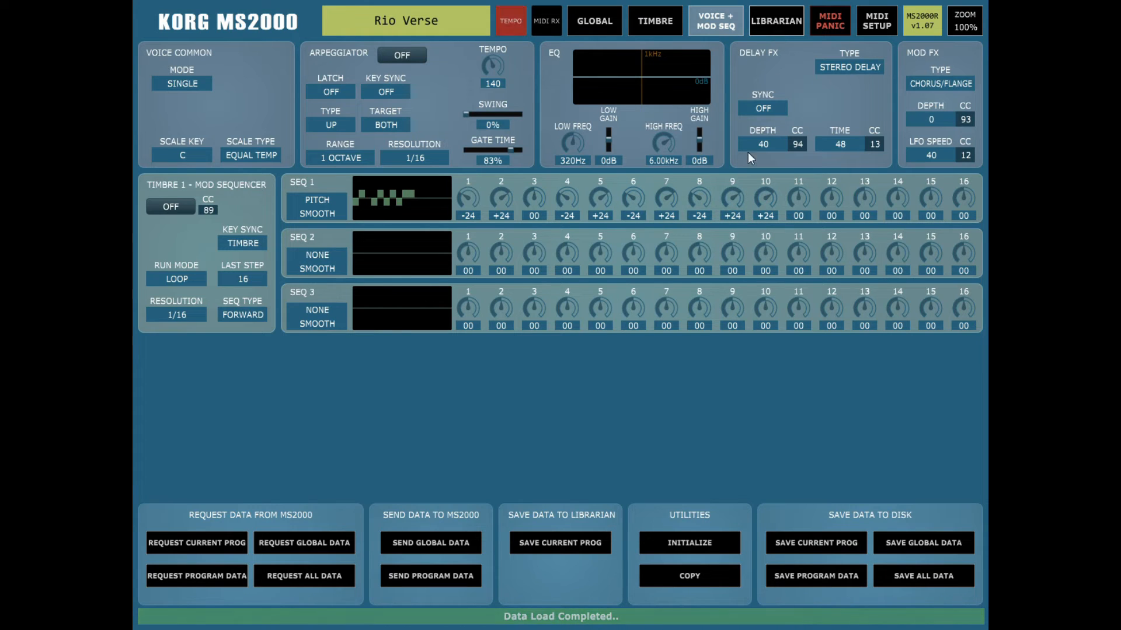
# Initialize the Timbre 1 mod sequencer and refresh the SEQ 1 graph using its first step, leaving that step at 00
pyautogui.click(690, 543)
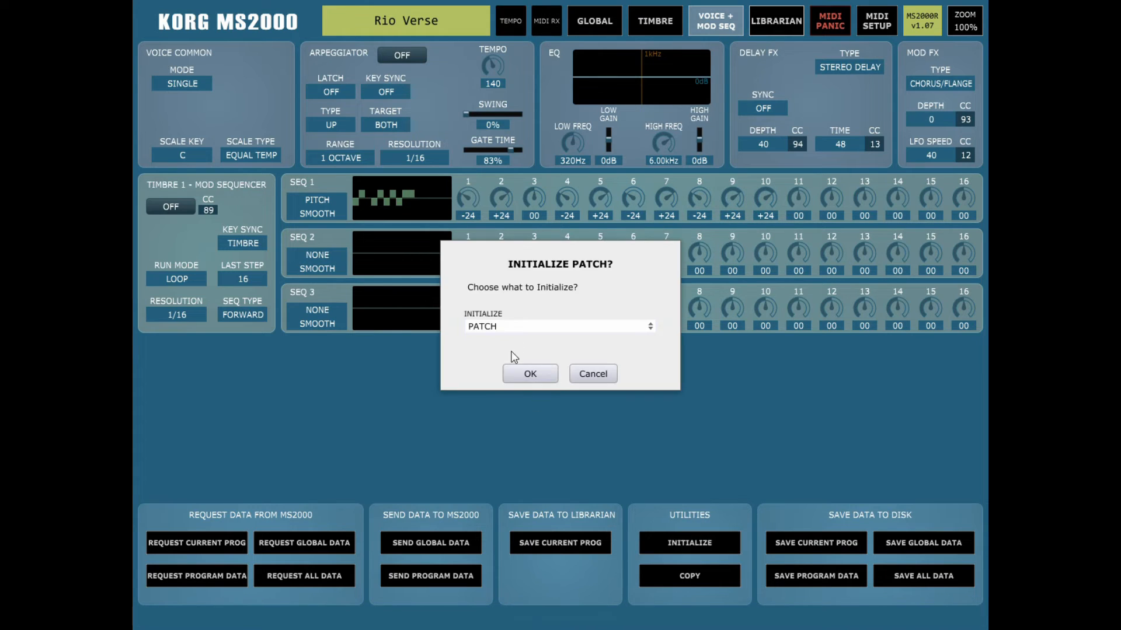
pyautogui.click(505, 327)
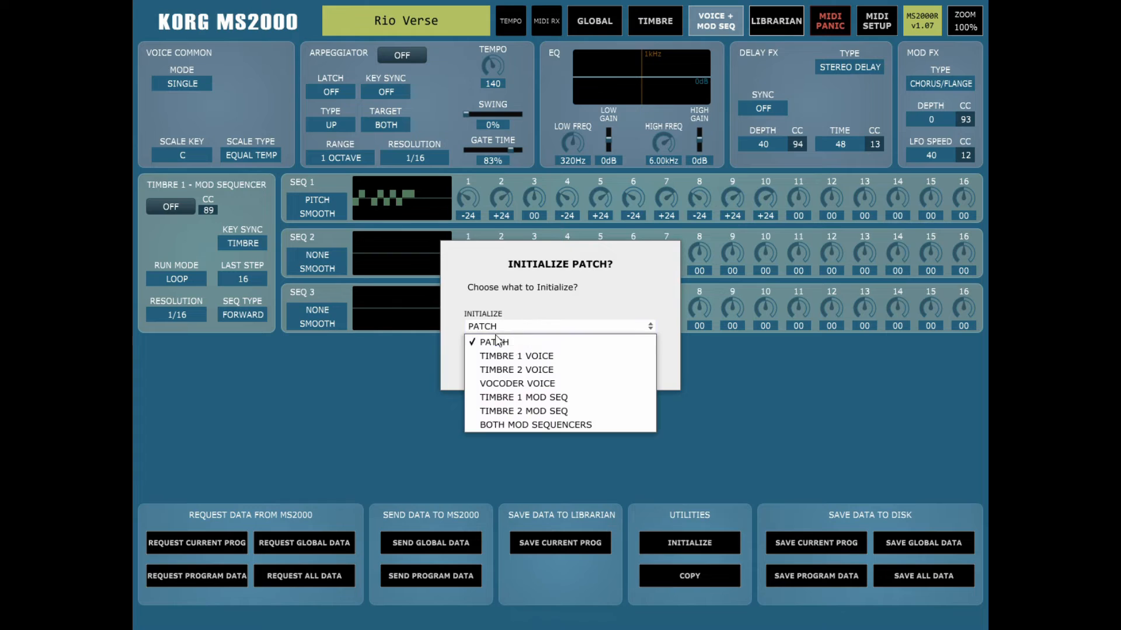
pyautogui.click(534, 397)
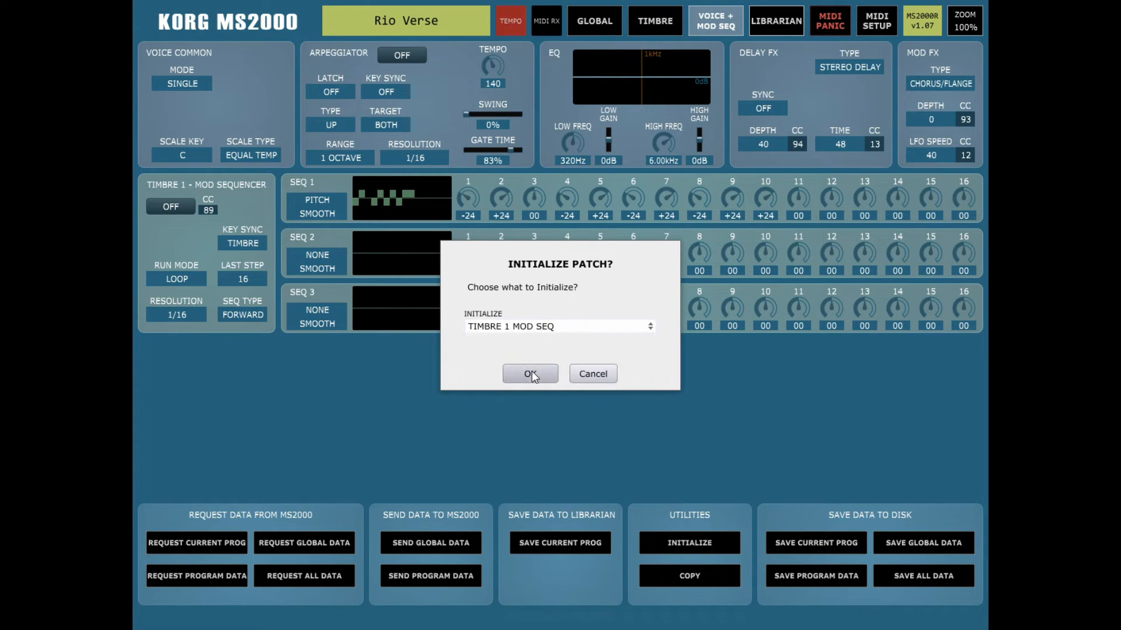
pyautogui.click(531, 372)
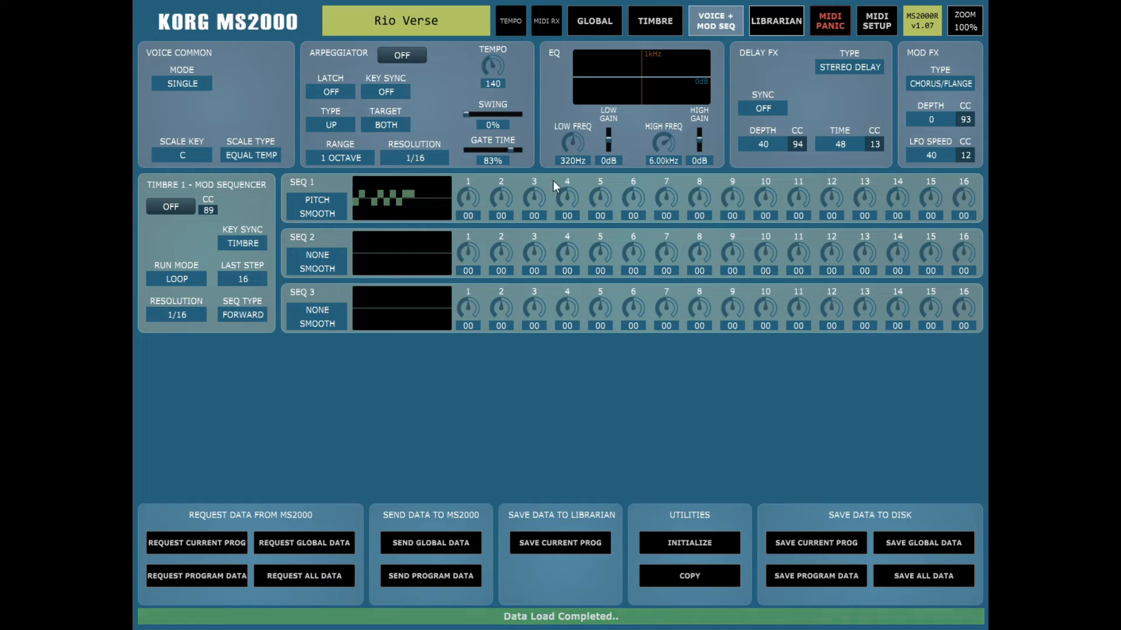
pyautogui.click(473, 194)
pyautogui.doubleClick(470, 196)
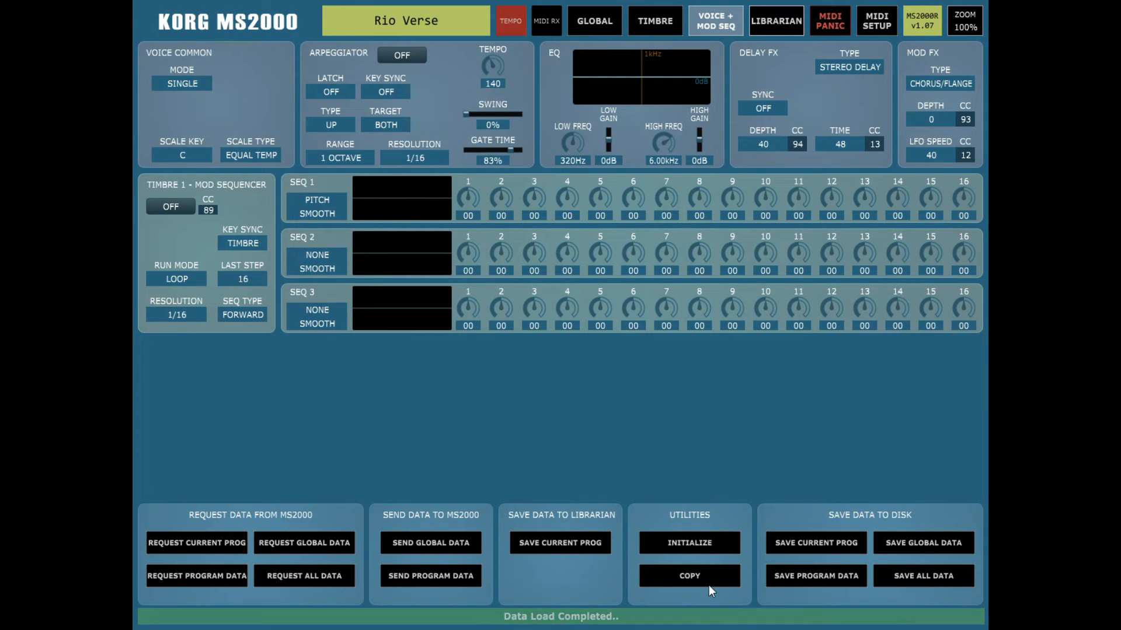
# From the librarian, review the options for copying voices and mod sequences between timbres without copying anything
pyautogui.click(756, 16)
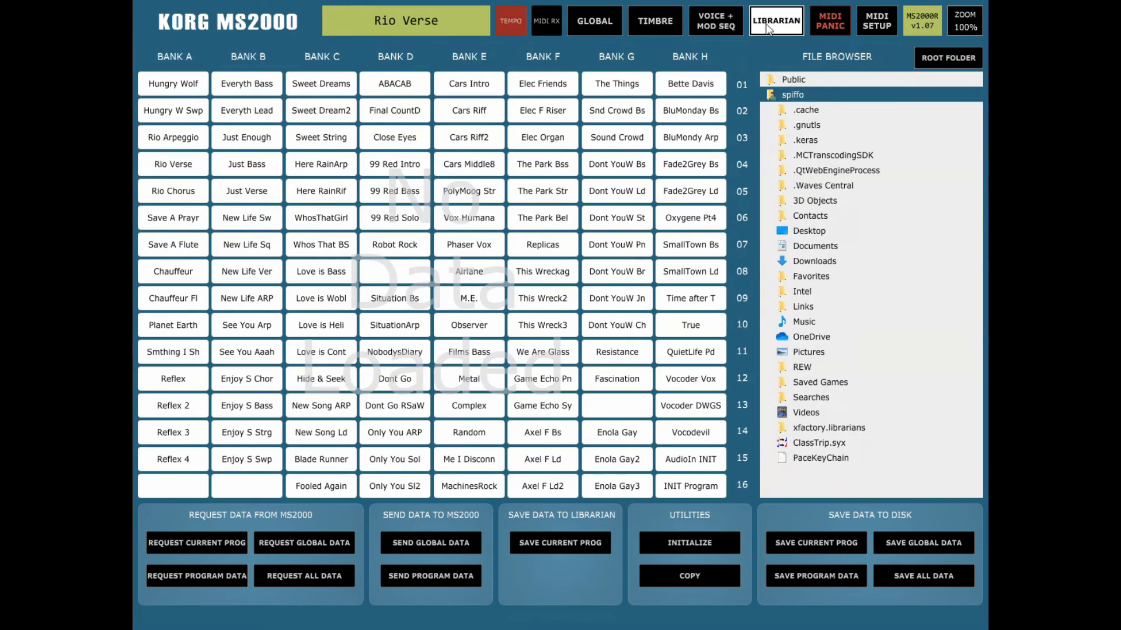
pyautogui.click(692, 576)
pyautogui.click(547, 320)
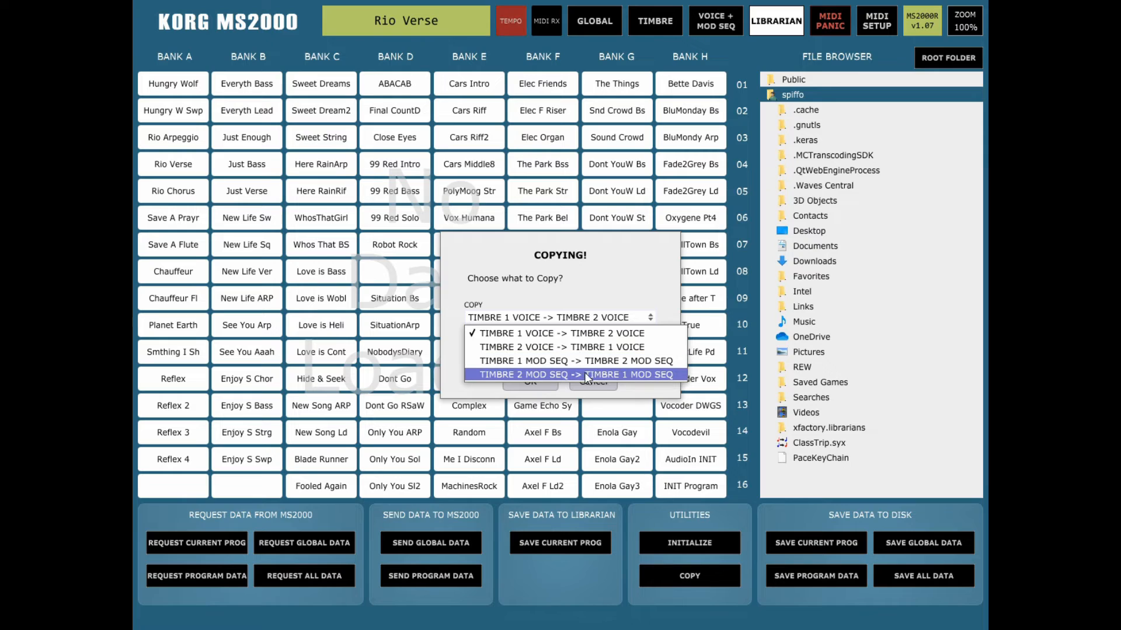
pyautogui.click(620, 308)
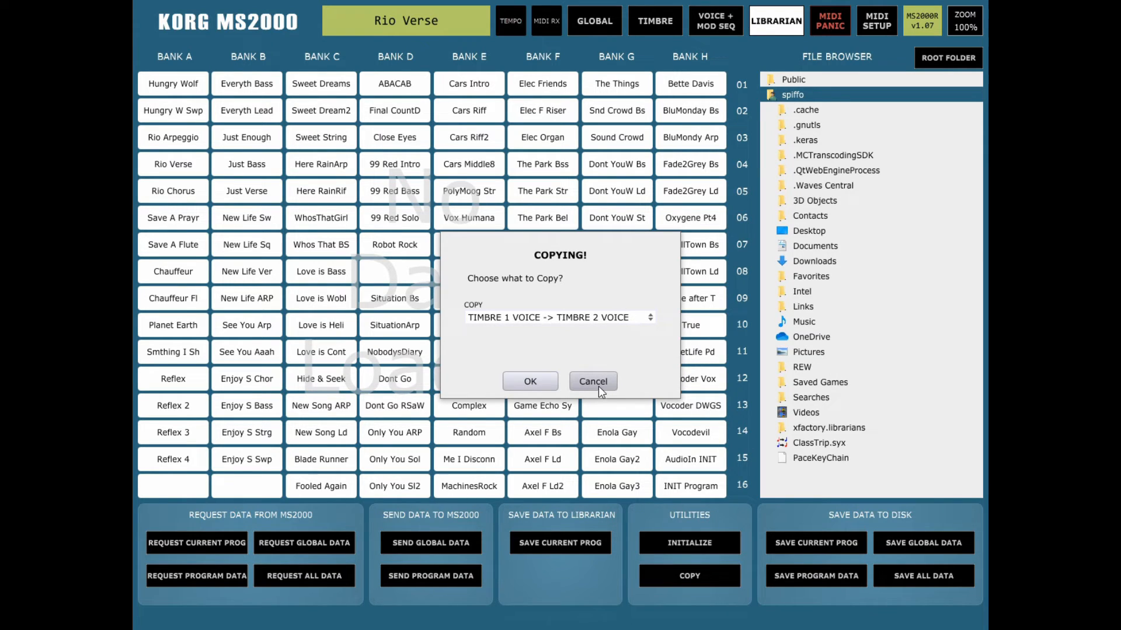
pyautogui.click(601, 383)
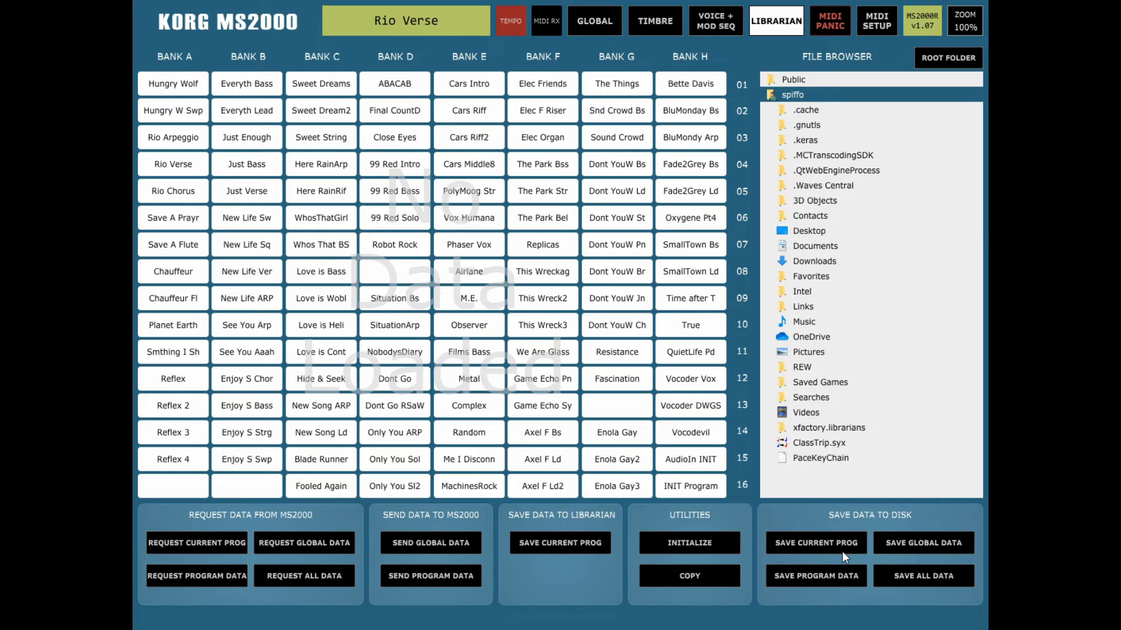
# Review the save-to-disk dialogs for the current program and global data, browsing to the user folder, and cancel both without saving
pyautogui.click(811, 546)
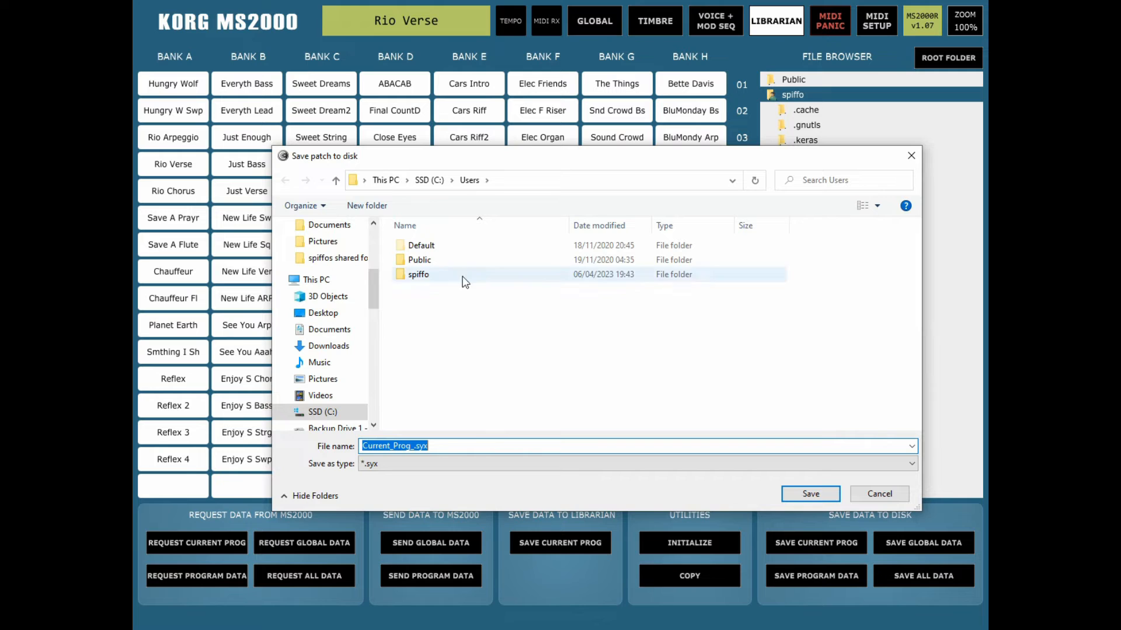
pyautogui.doubleClick(420, 275)
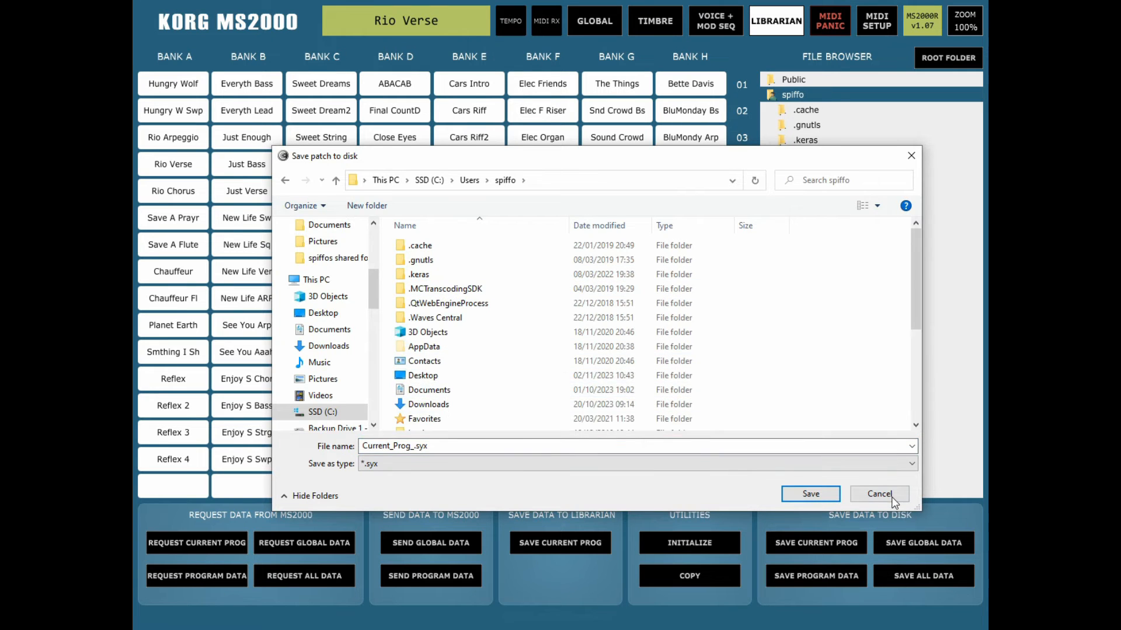
pyautogui.click(880, 493)
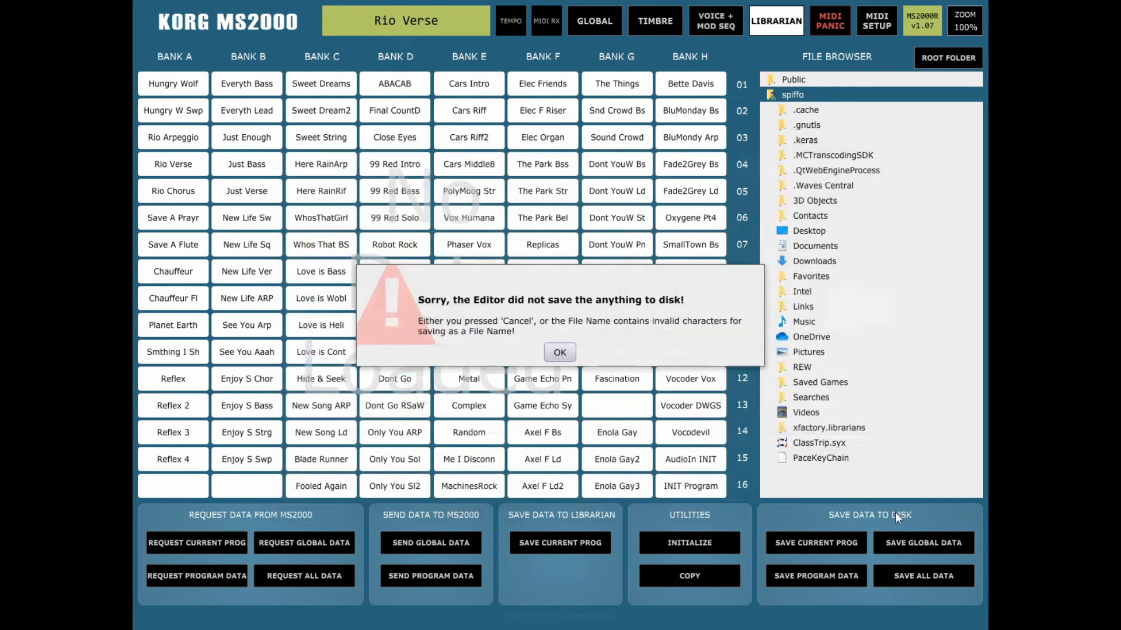
pyautogui.click(562, 353)
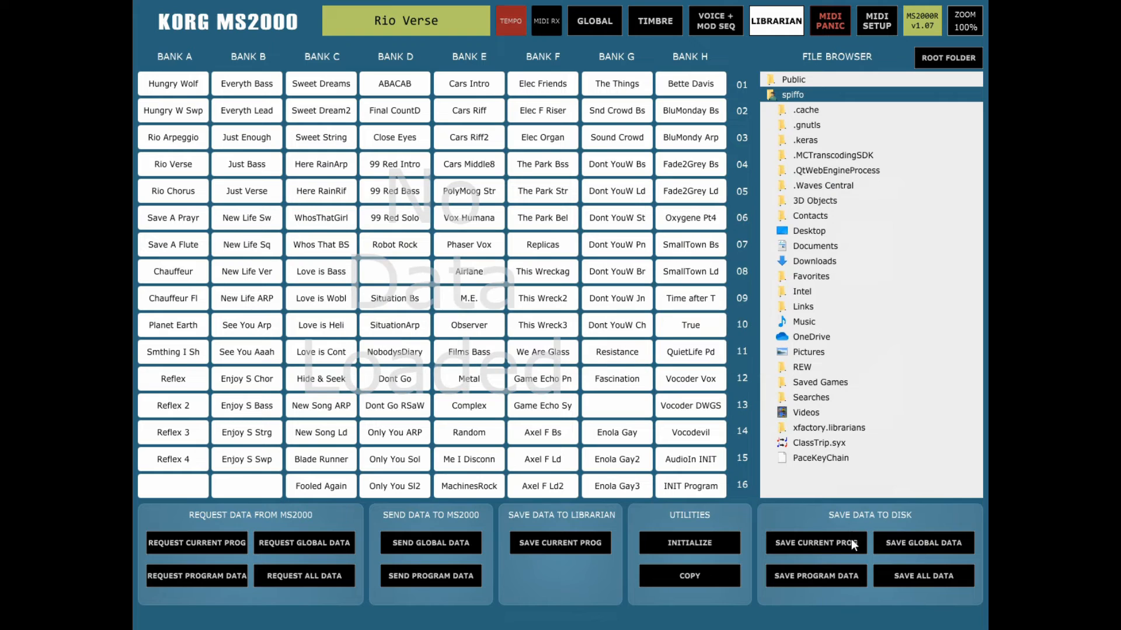
pyautogui.click(926, 548)
pyautogui.click(901, 500)
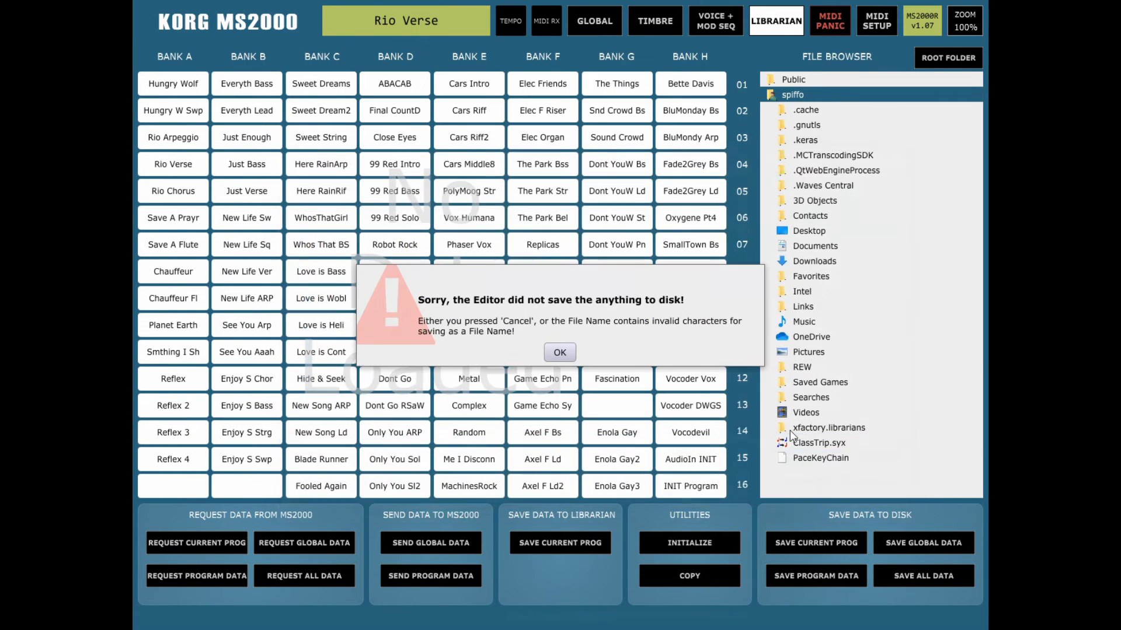
pyautogui.click(561, 352)
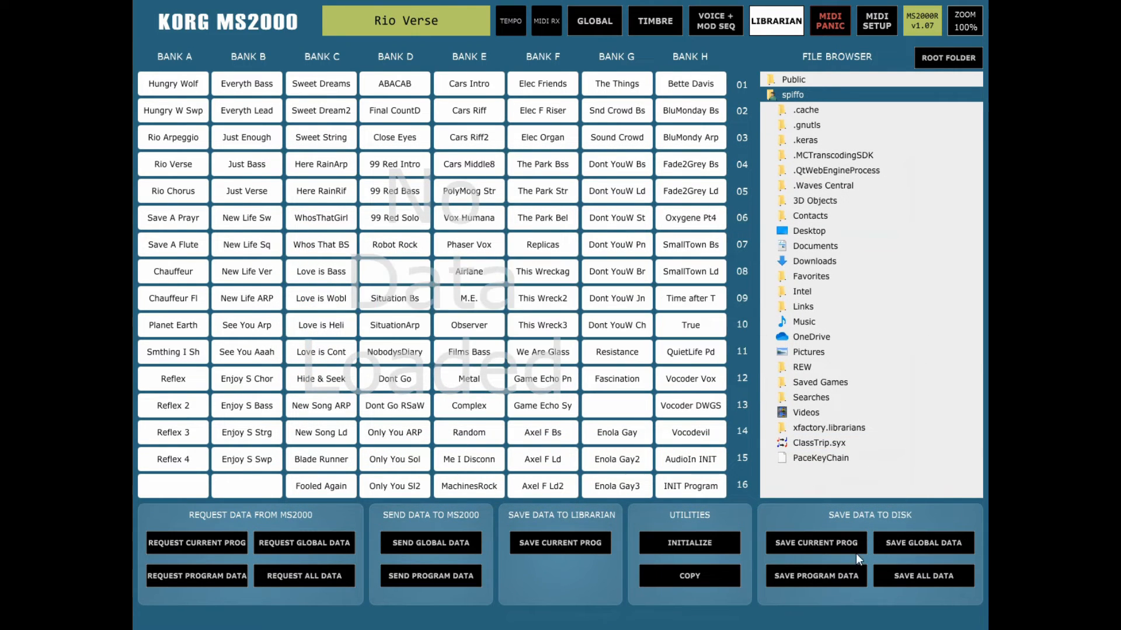
# Review the save-to-disk dialogs for program data and all data, and cancel both without saving
pyautogui.click(829, 575)
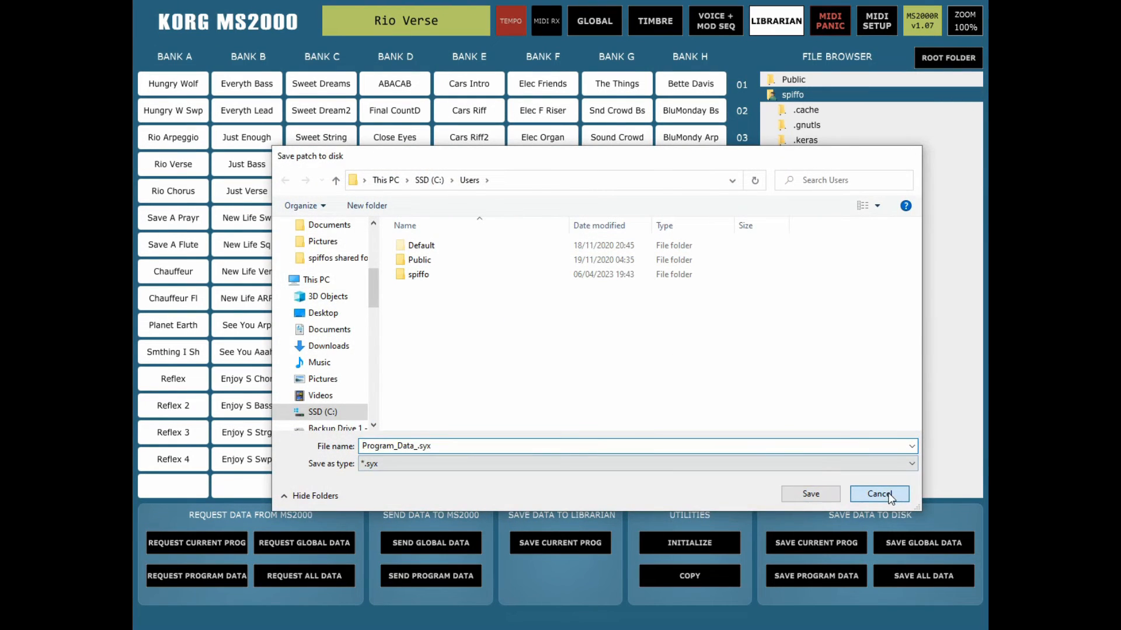
pyautogui.click(889, 496)
pyautogui.click(560, 353)
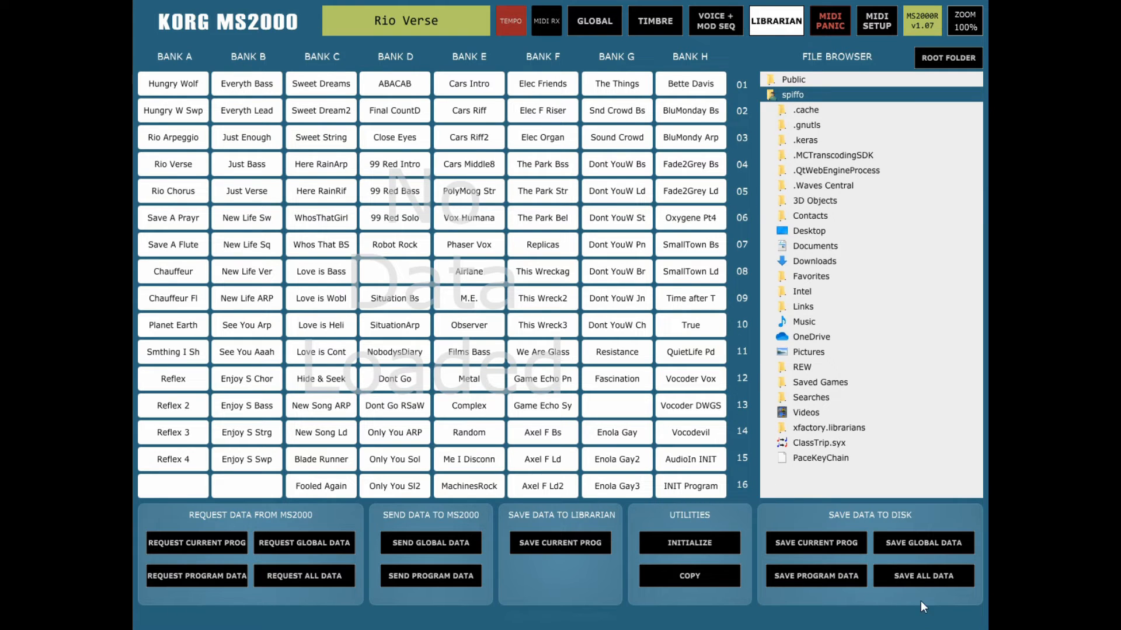
pyautogui.click(930, 576)
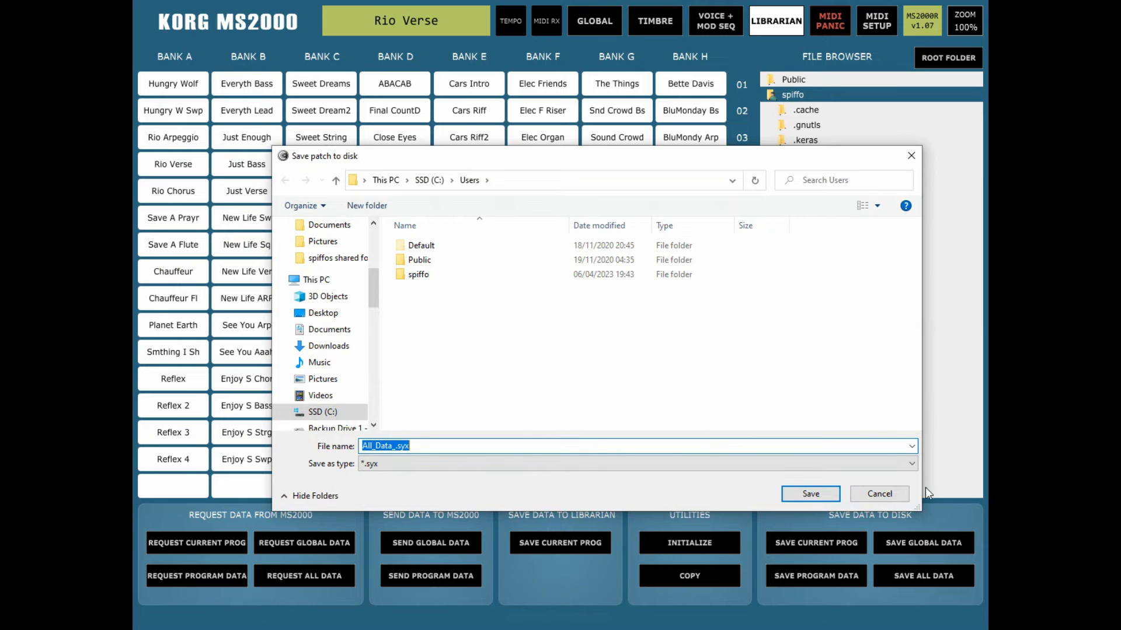
pyautogui.click(893, 494)
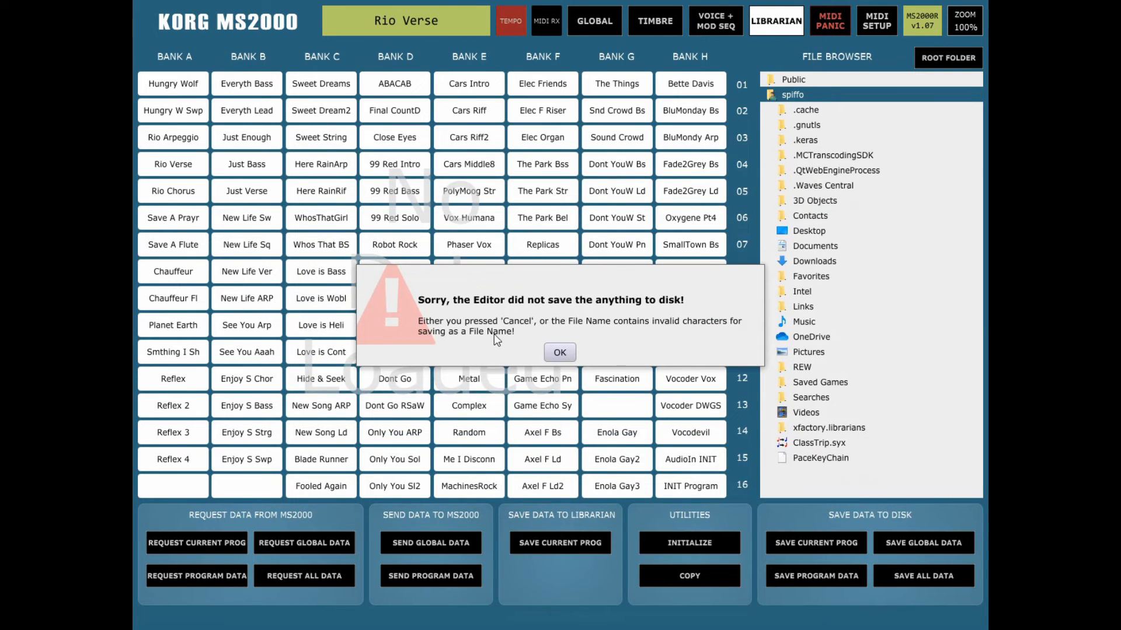
pyautogui.click(554, 352)
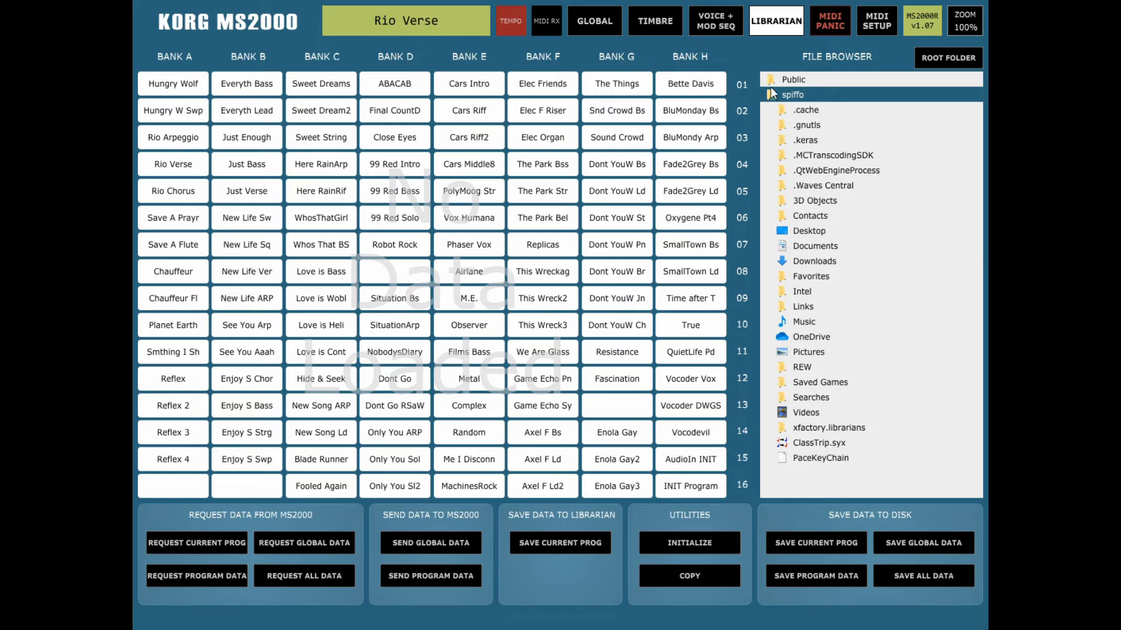
# Save the program data to disk as Program_Data_.syx, accepting the user folder as the save location
pyautogui.click(821, 580)
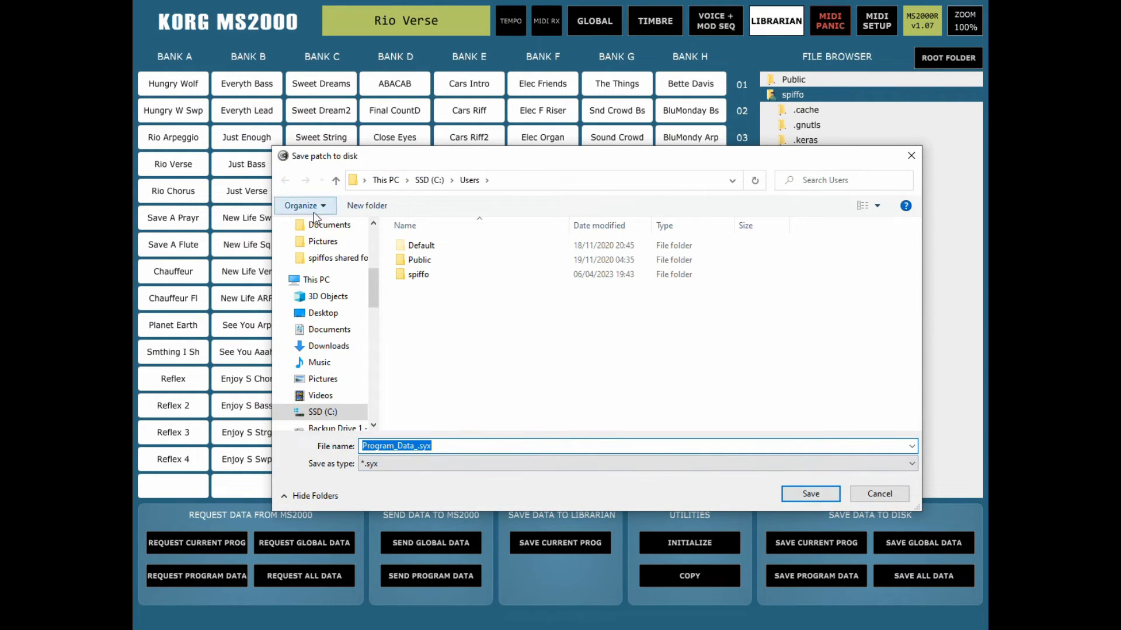
pyautogui.click(801, 490)
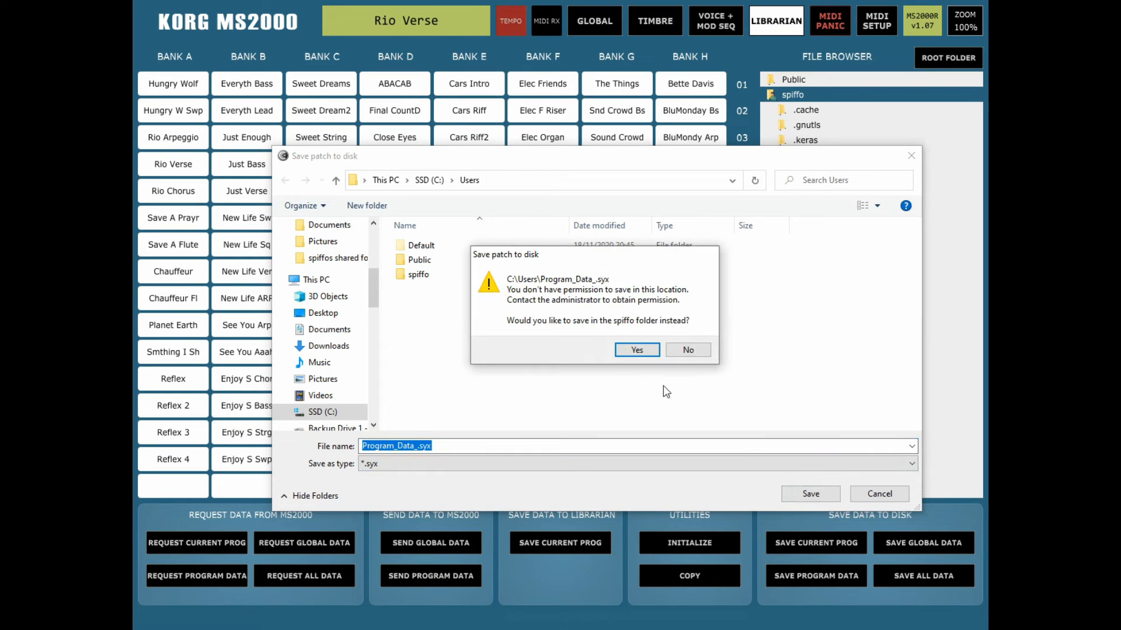
pyautogui.click(639, 351)
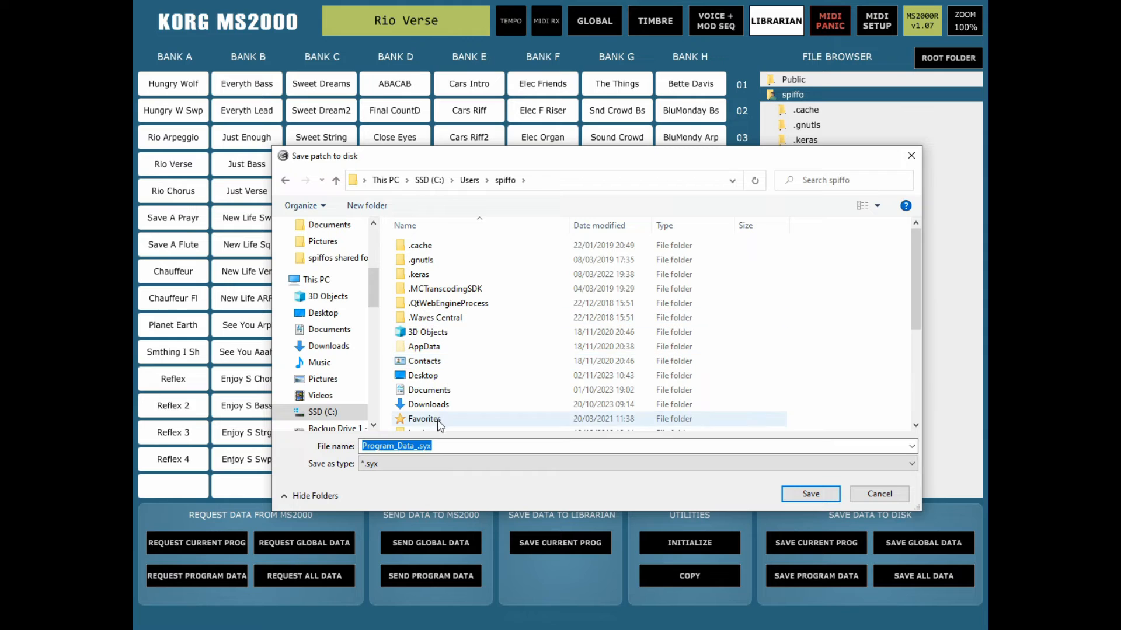
pyautogui.click(810, 496)
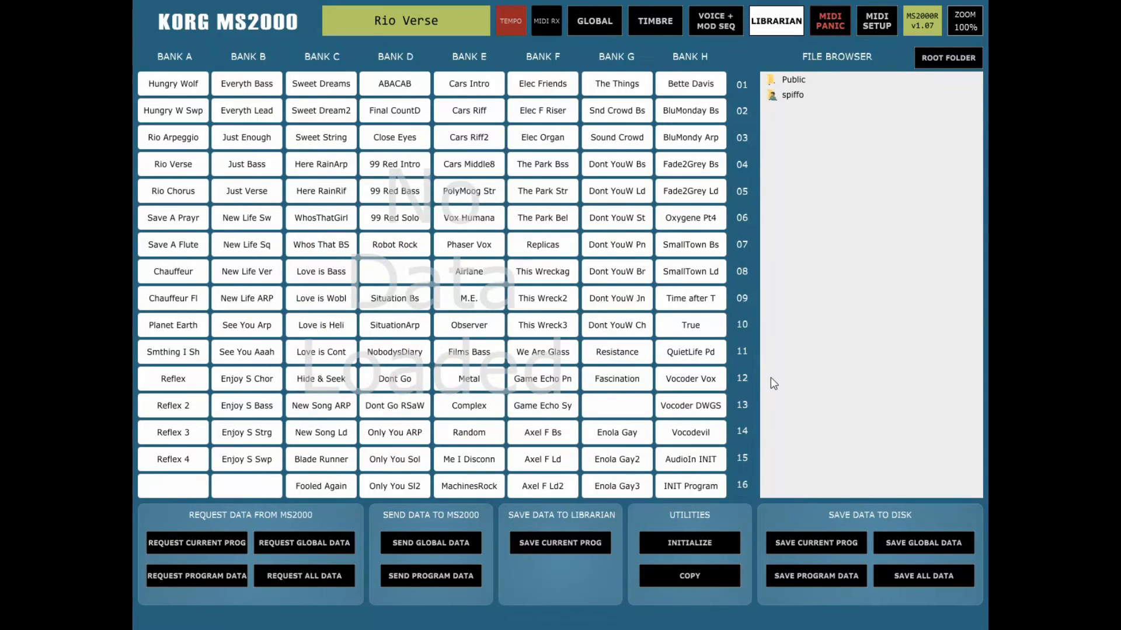
# Load Program_Data_.syx from the user folder into the librarian through the file browser
pyautogui.doubleClick(795, 99)
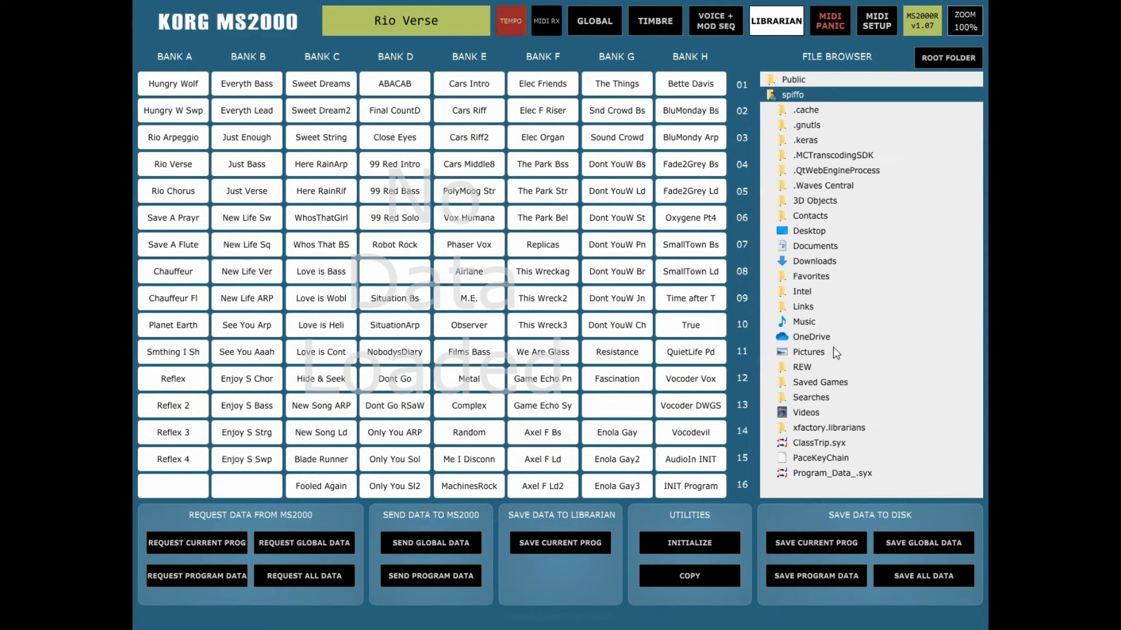
pyautogui.click(846, 475)
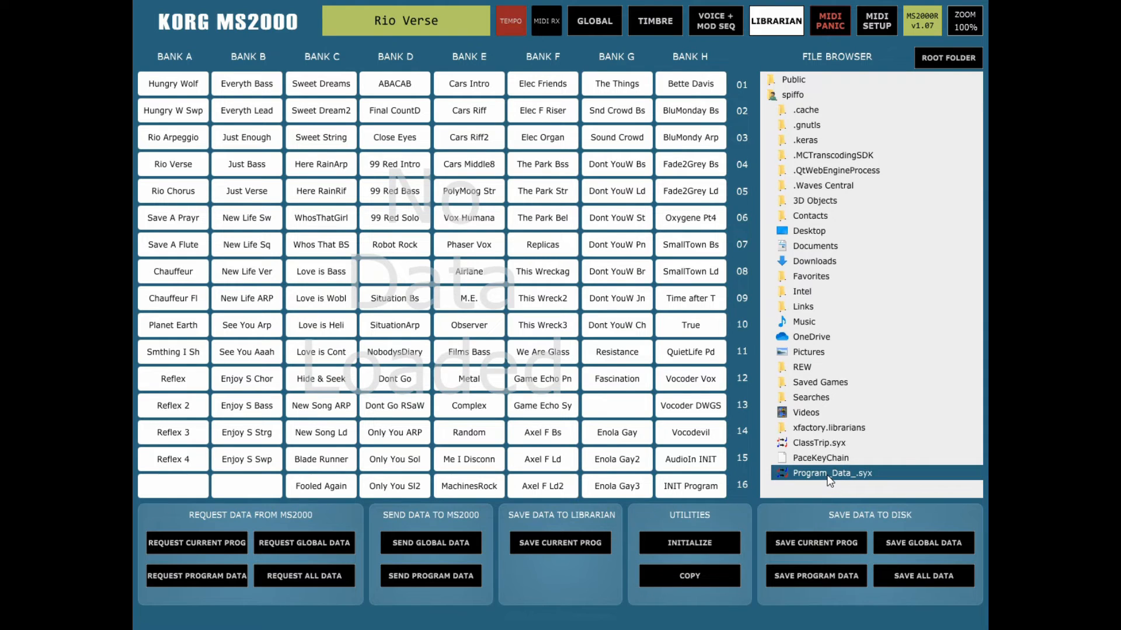
pyautogui.doubleClick(830, 475)
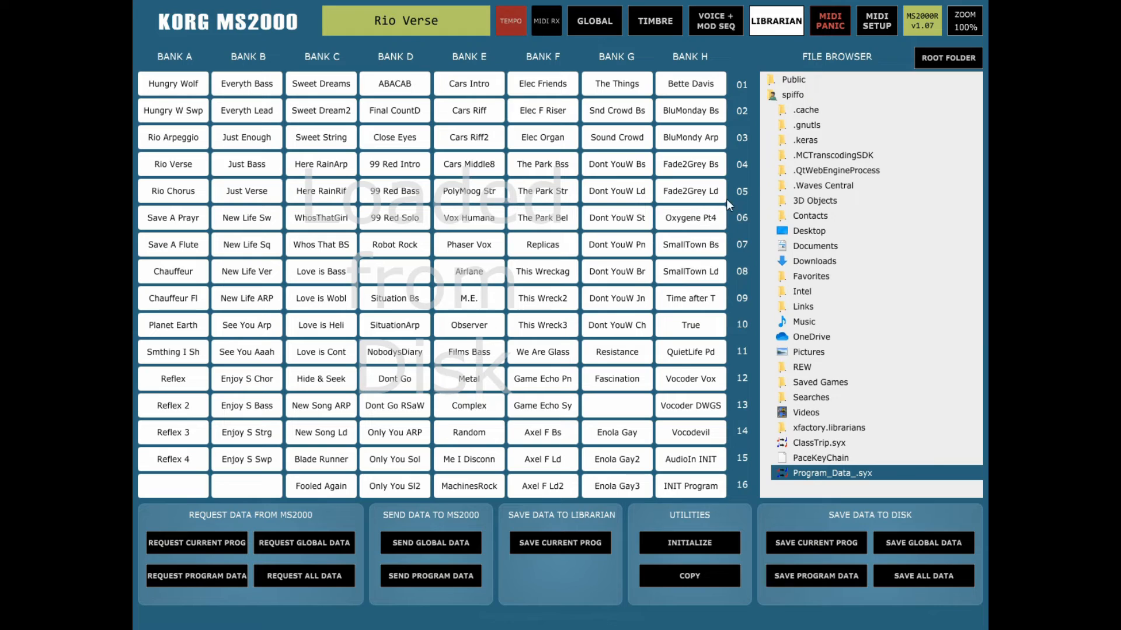
# Return the file browser to its root folder, open the user folder, and go back to the root folder
pyautogui.click(952, 58)
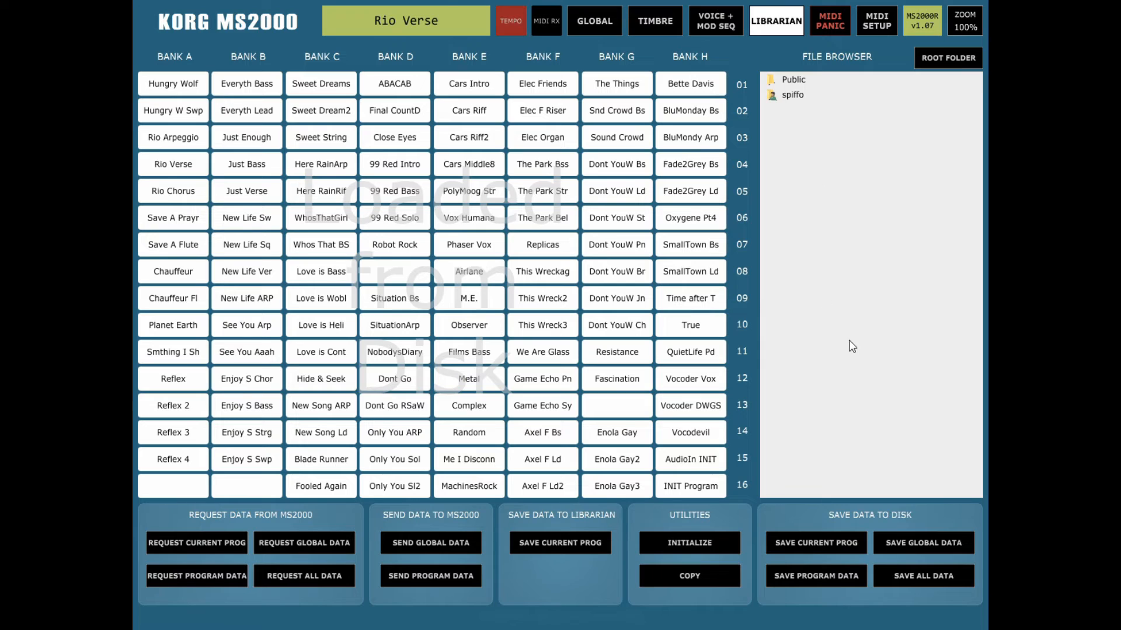
pyautogui.doubleClick(809, 99)
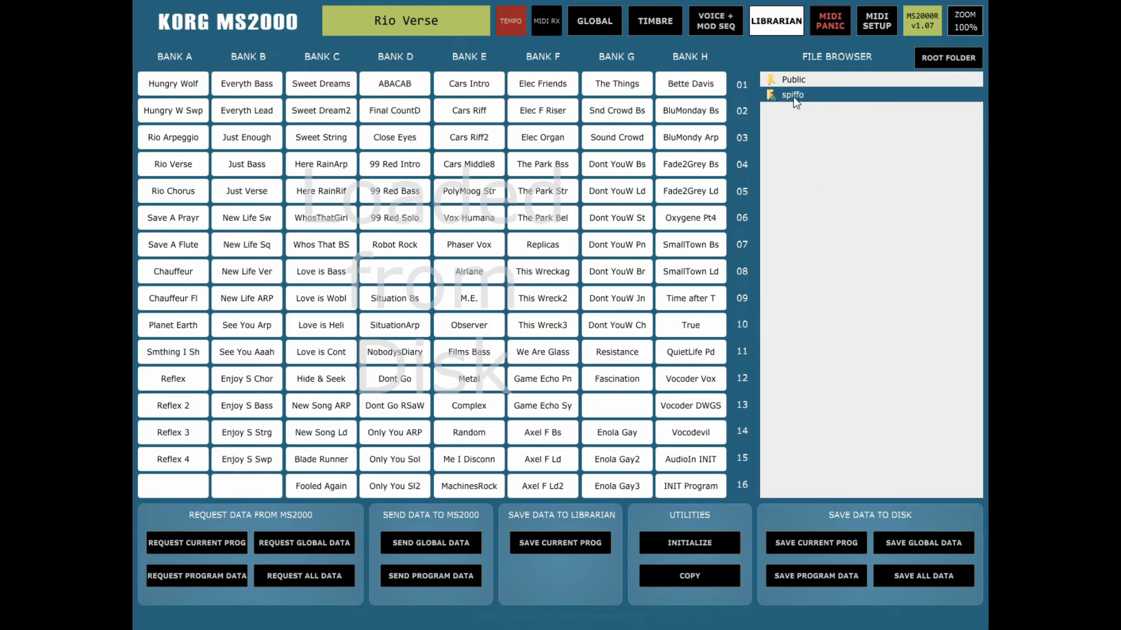
pyautogui.click(973, 56)
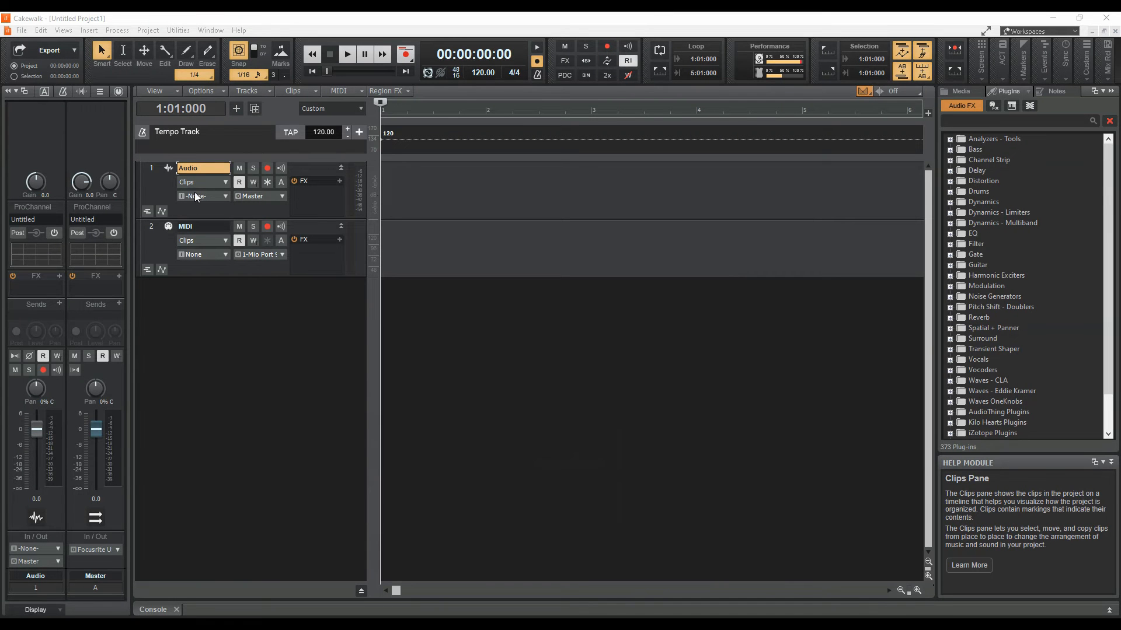
# In Cakewalk, insert the MS2000 Editor soft synth as a simple instrument track with MIDI output enabled and its property page open
pyautogui.click(89, 30)
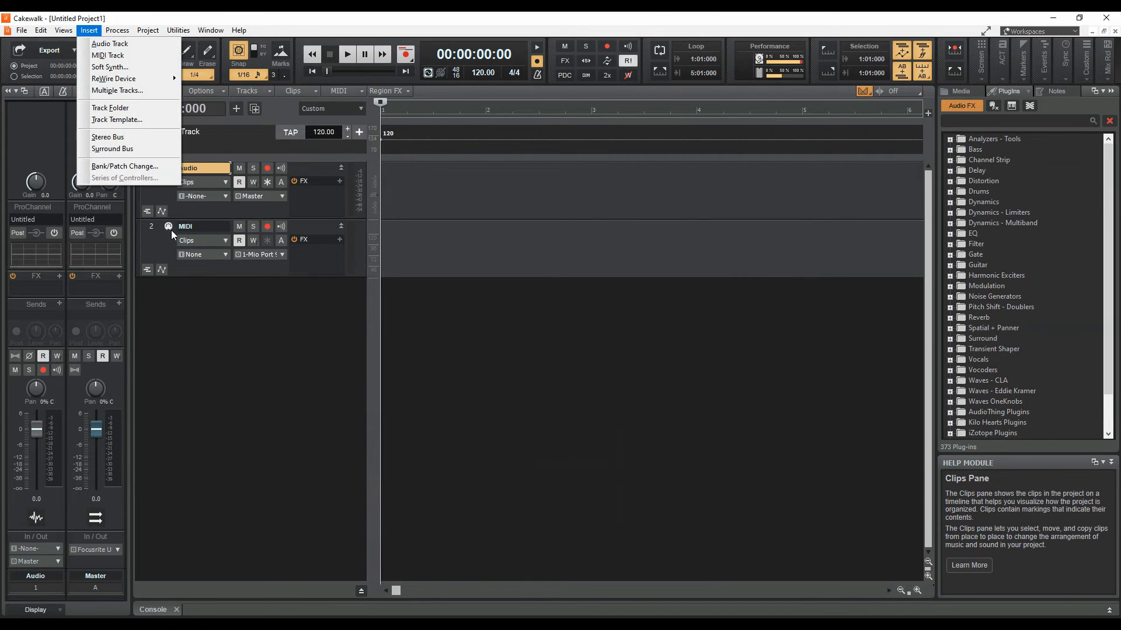
pyautogui.click(123, 68)
pyautogui.moveTo(197, 262)
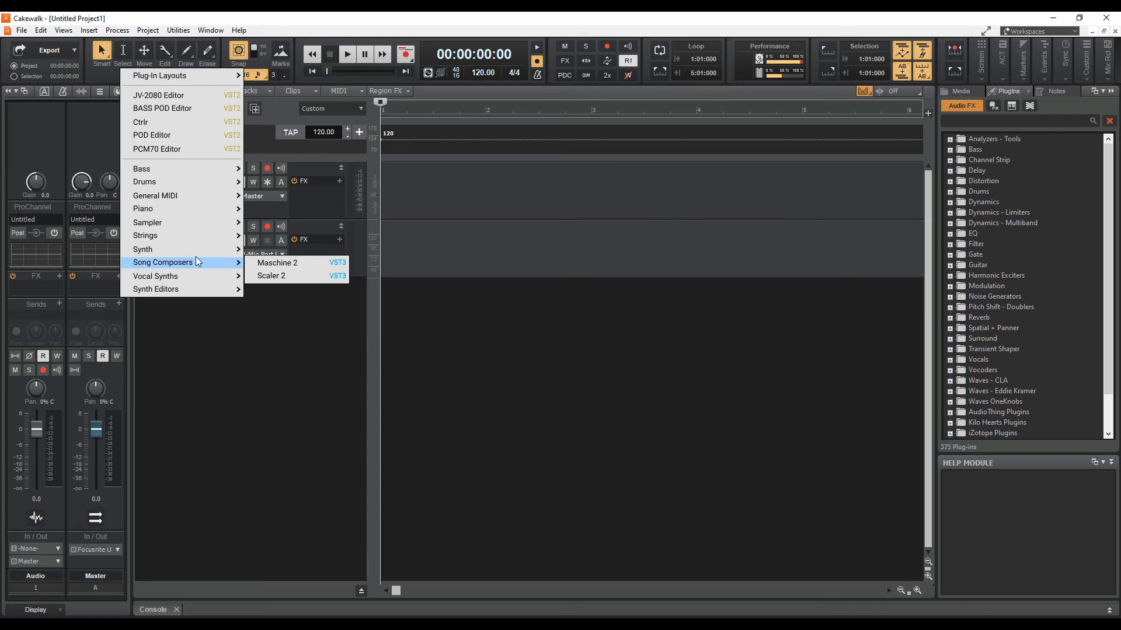
pyautogui.moveTo(222, 294)
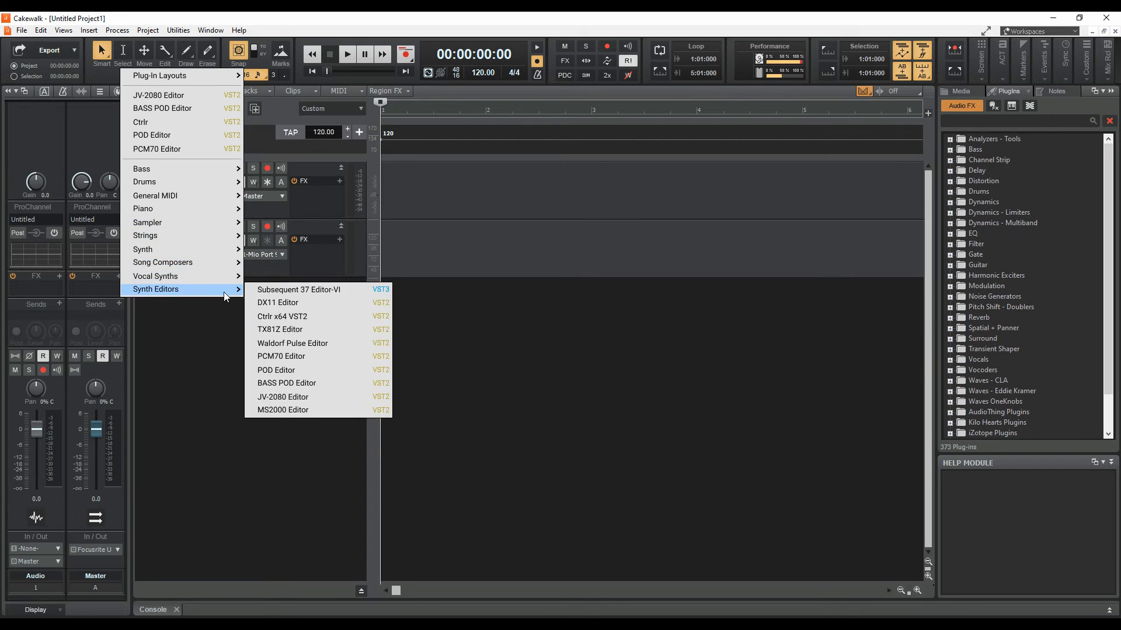
pyautogui.click(280, 411)
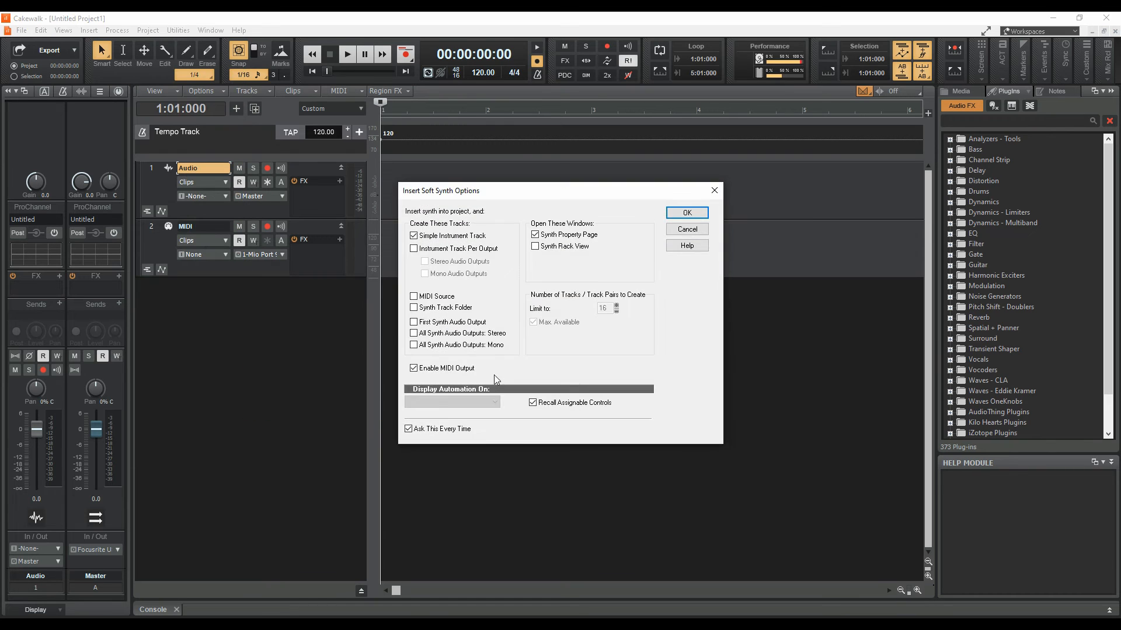
pyautogui.click(688, 214)
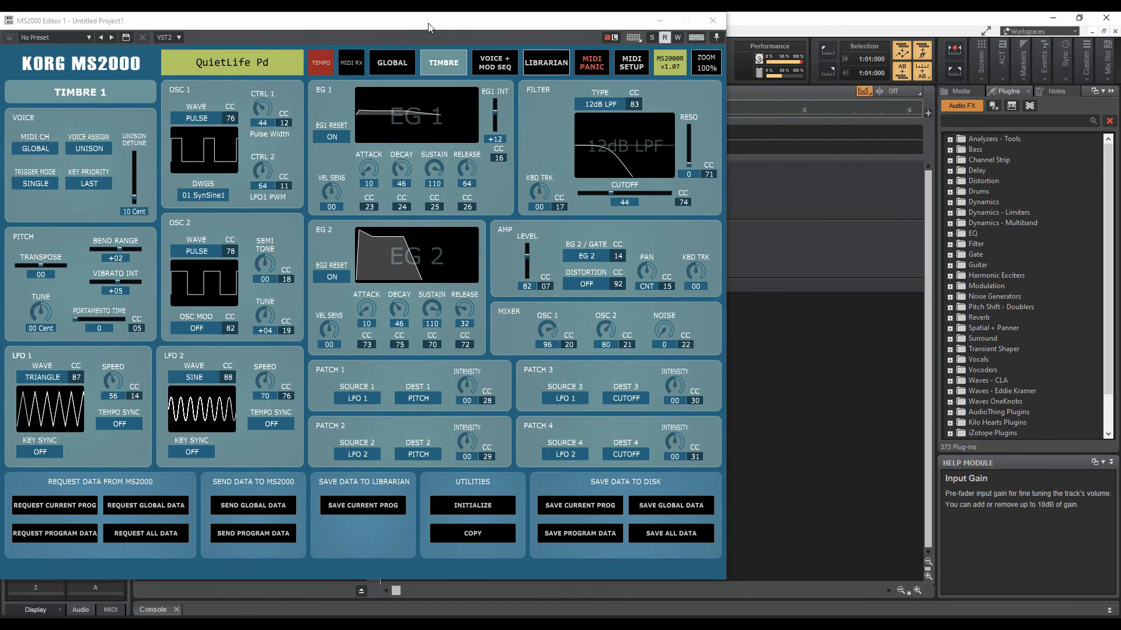
# Reposition the MS2000 Editor window and set both its MIDI IN and OUT devices to DIN 1 (mioXM), leaving MIDI Thru on
pyautogui.moveTo(428, 27); pyautogui.dragTo(551, 39)
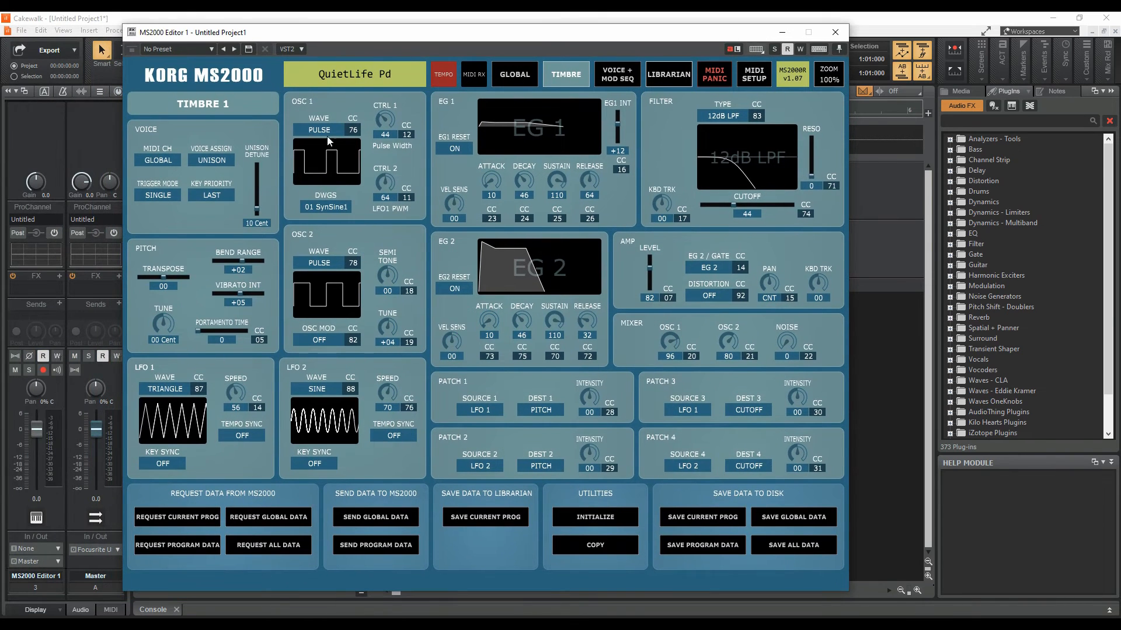
pyautogui.click(754, 81)
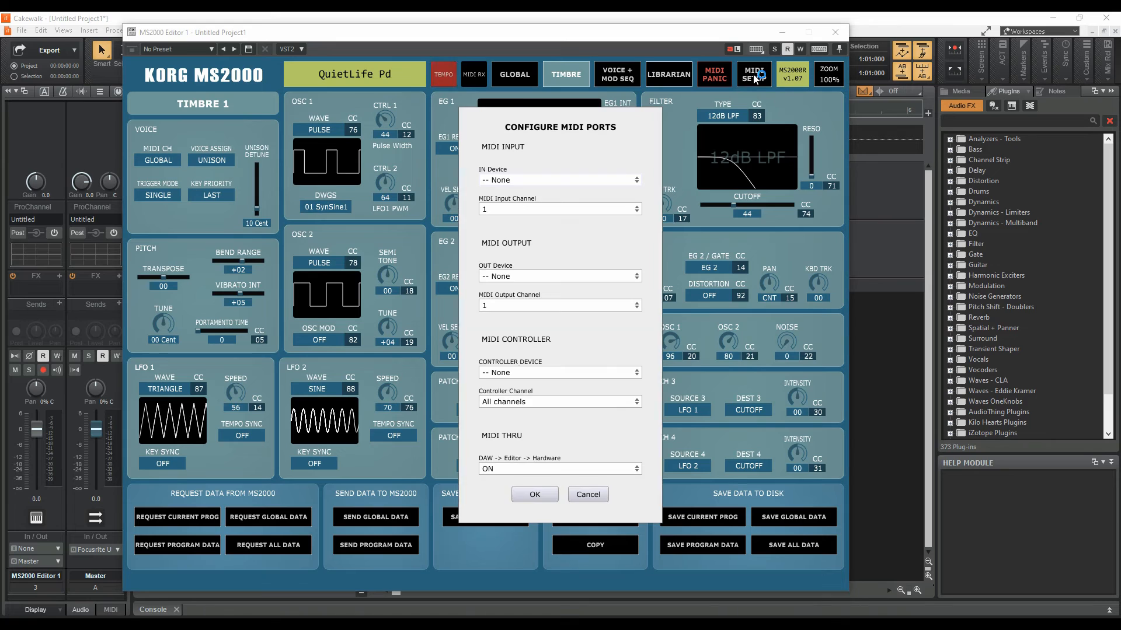
pyautogui.click(511, 180)
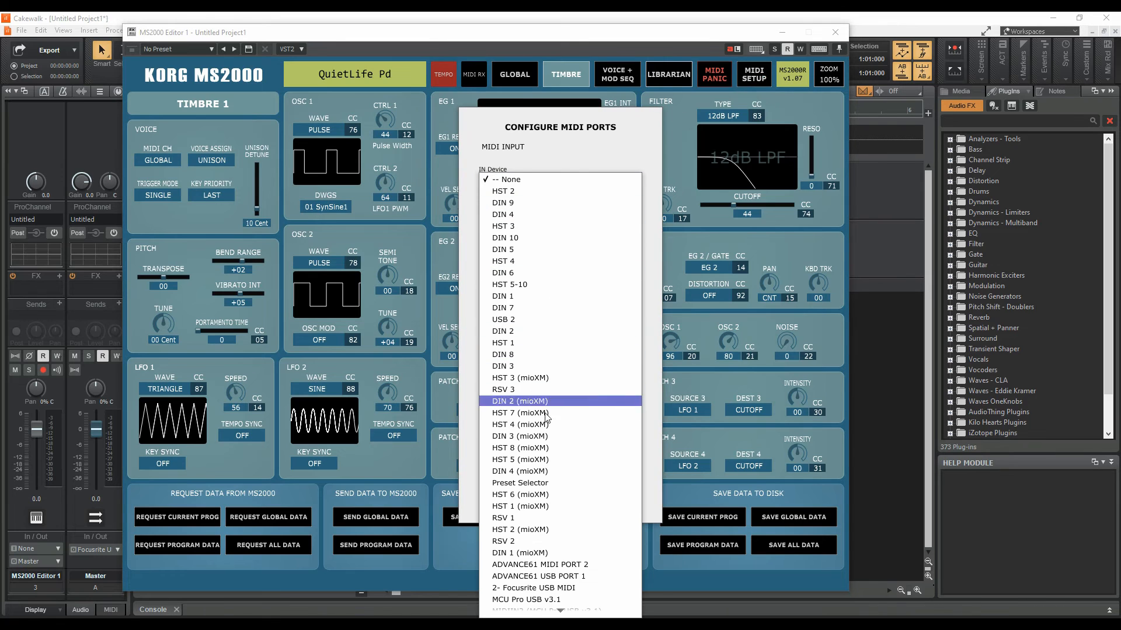
pyautogui.click(543, 553)
pyautogui.click(499, 276)
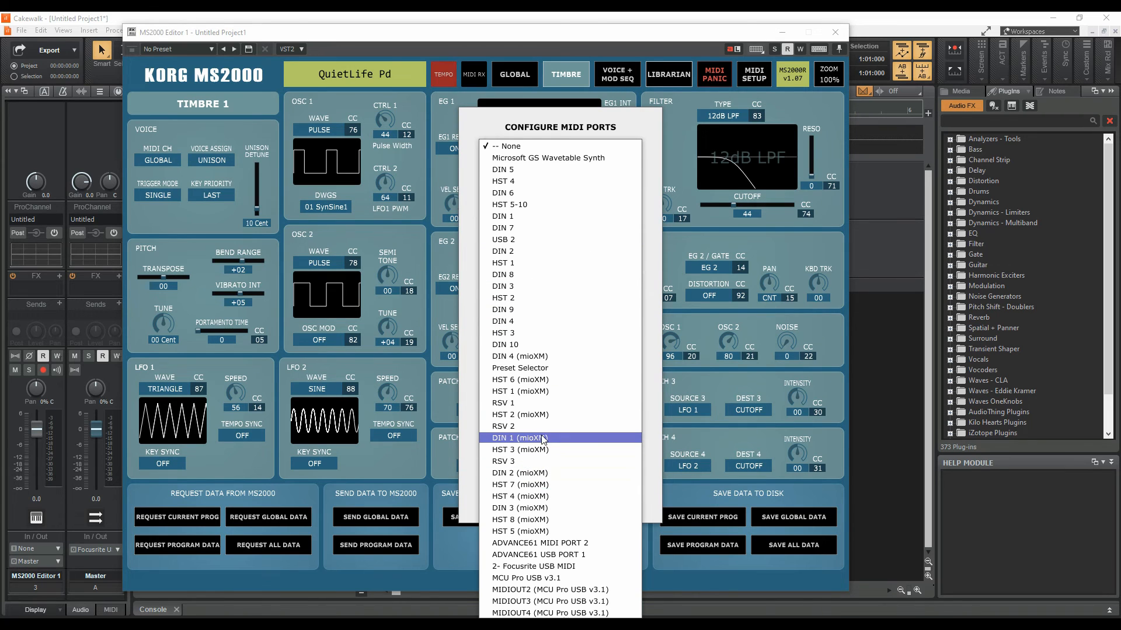
pyautogui.click(542, 439)
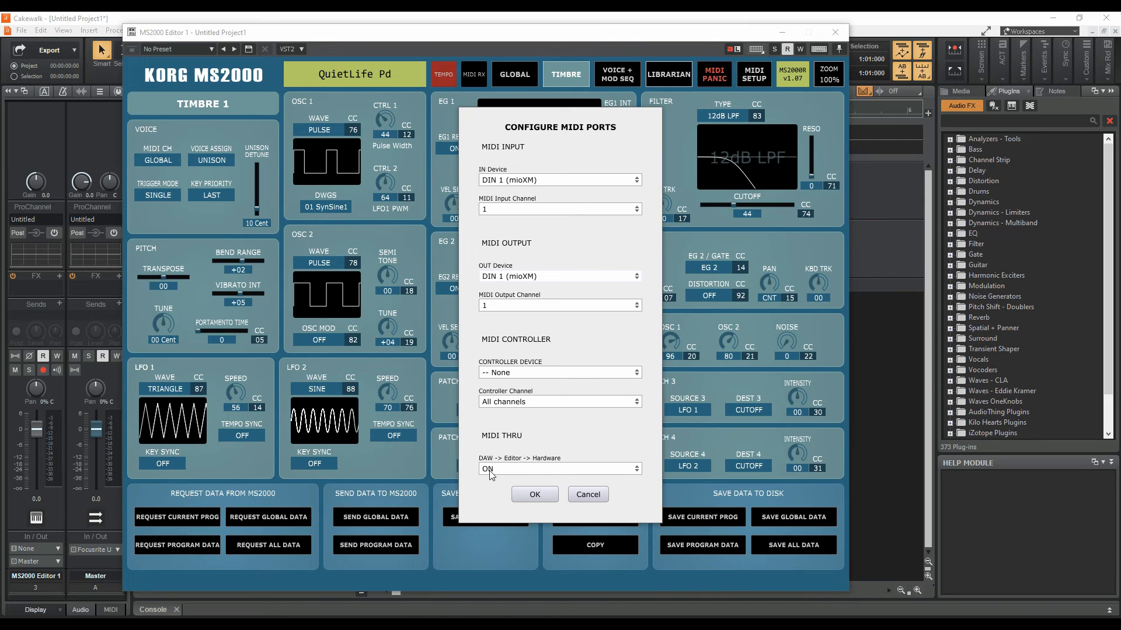
pyautogui.click(534, 494)
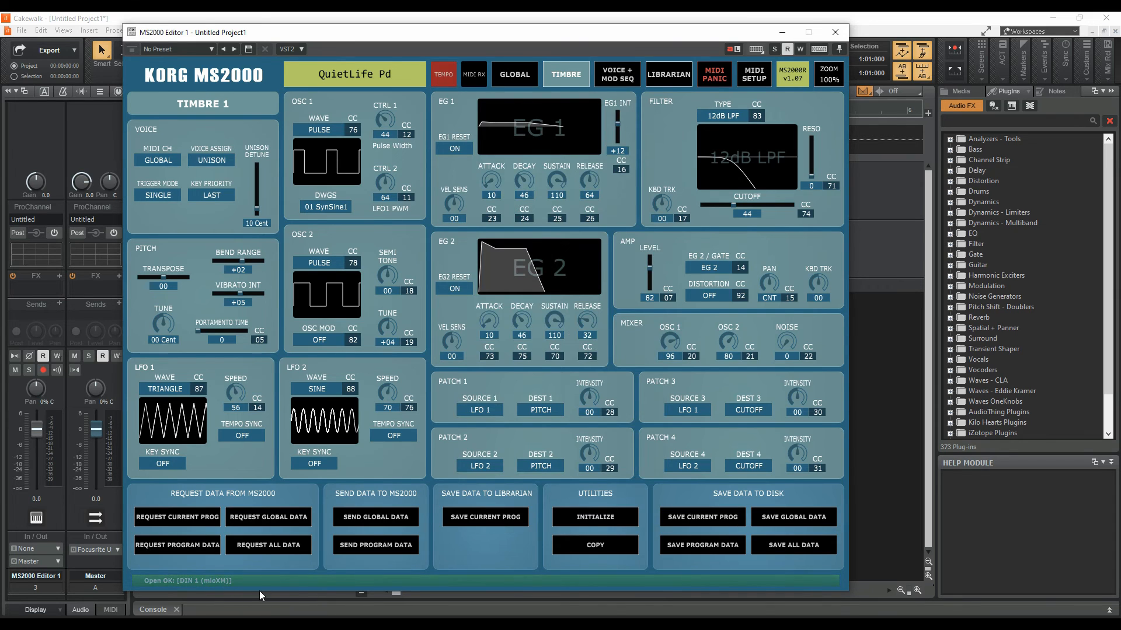
# Review the MIDI input devices in Cakewalk's preferences without changing them, and briefly bring up the MS2000 Editor window
pyautogui.click(781, 32)
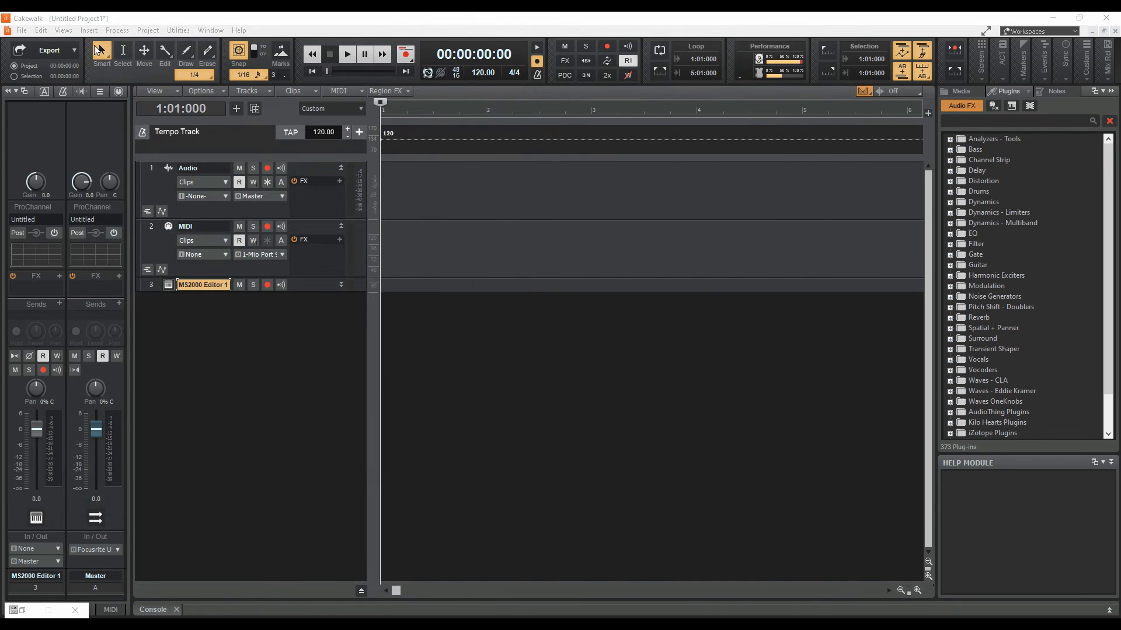
pyautogui.click(40, 30)
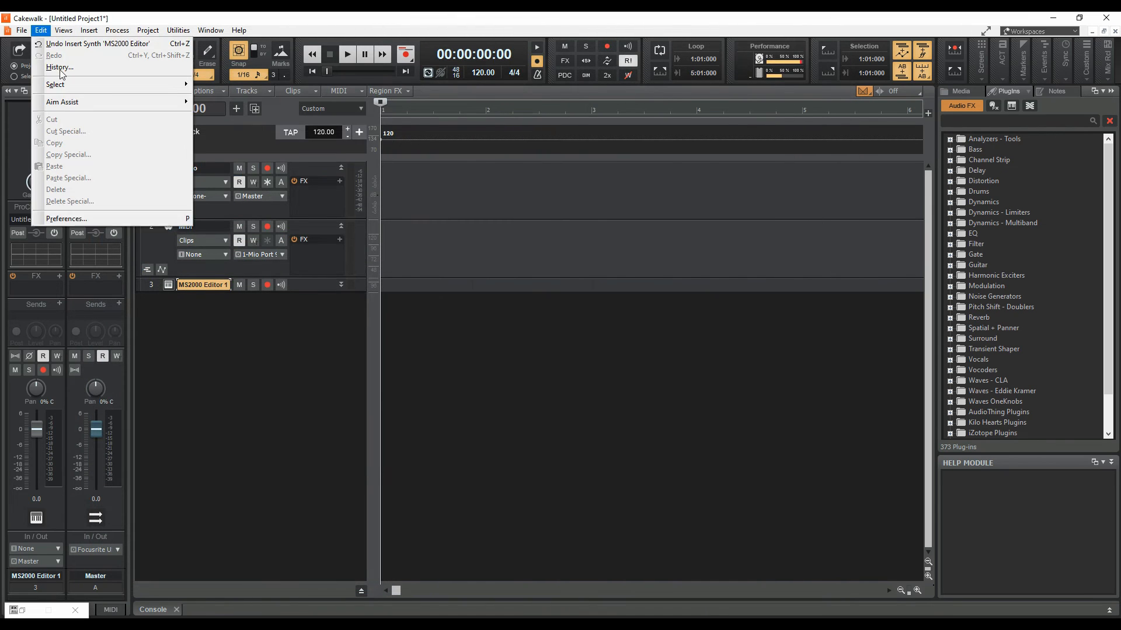
pyautogui.click(82, 219)
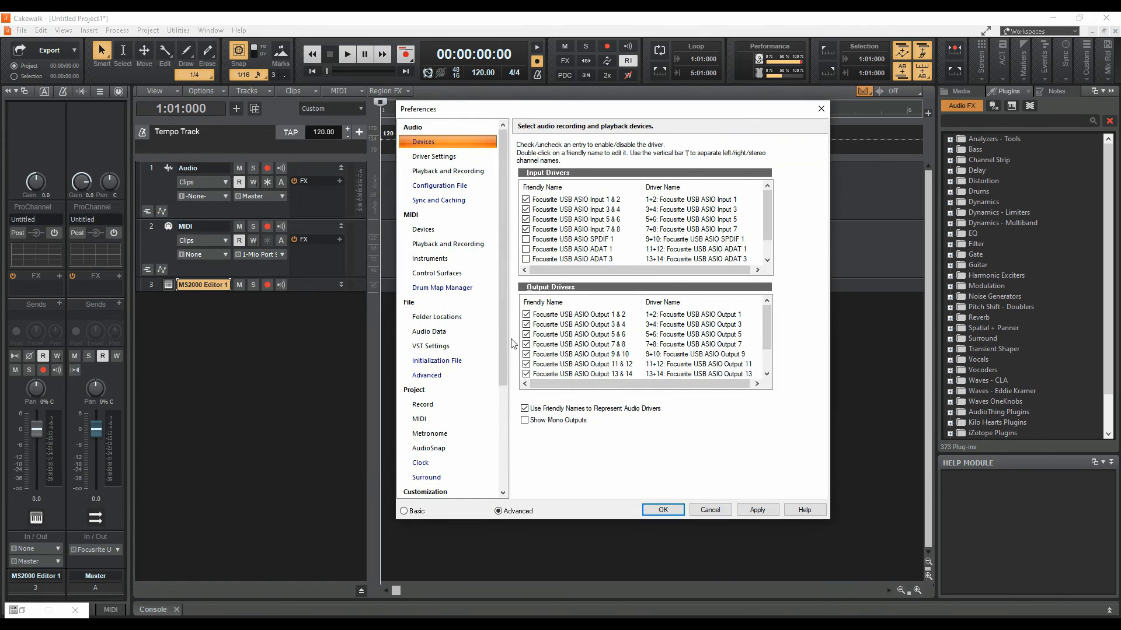
pyautogui.click(425, 230)
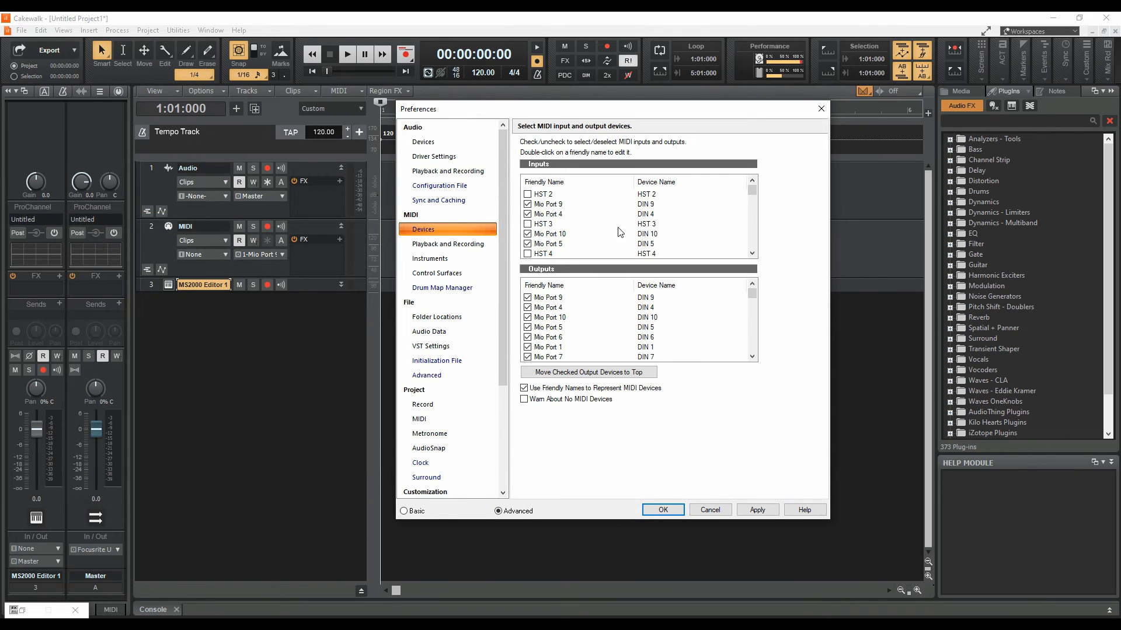
pyautogui.scroll(-3, 581, 233)
pyautogui.scroll(-5, 581, 232)
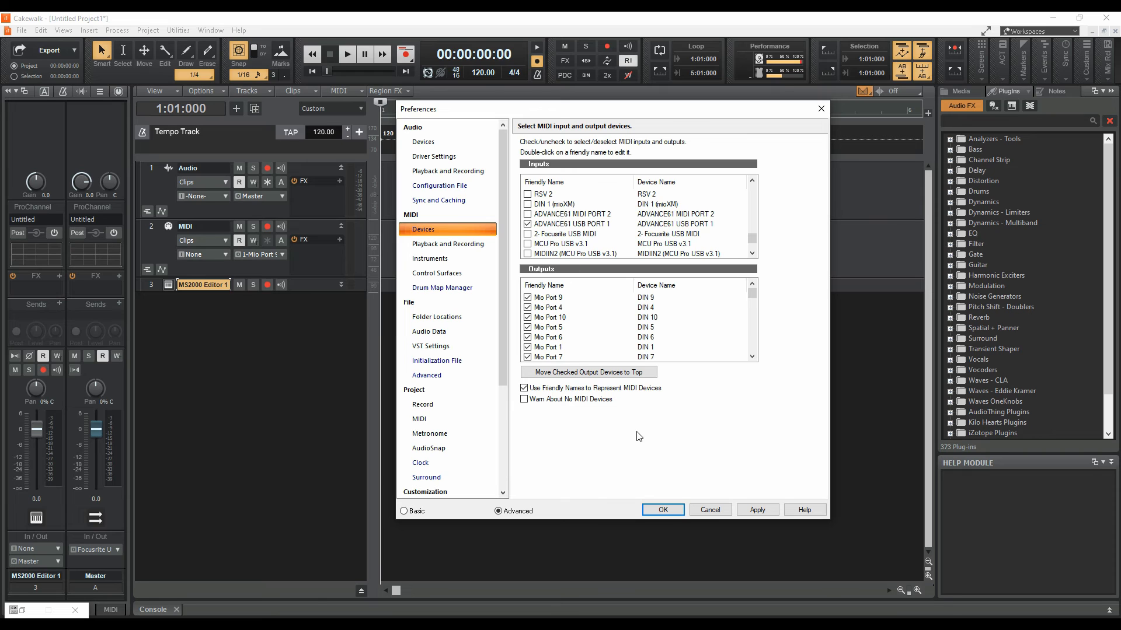
pyautogui.click(710, 510)
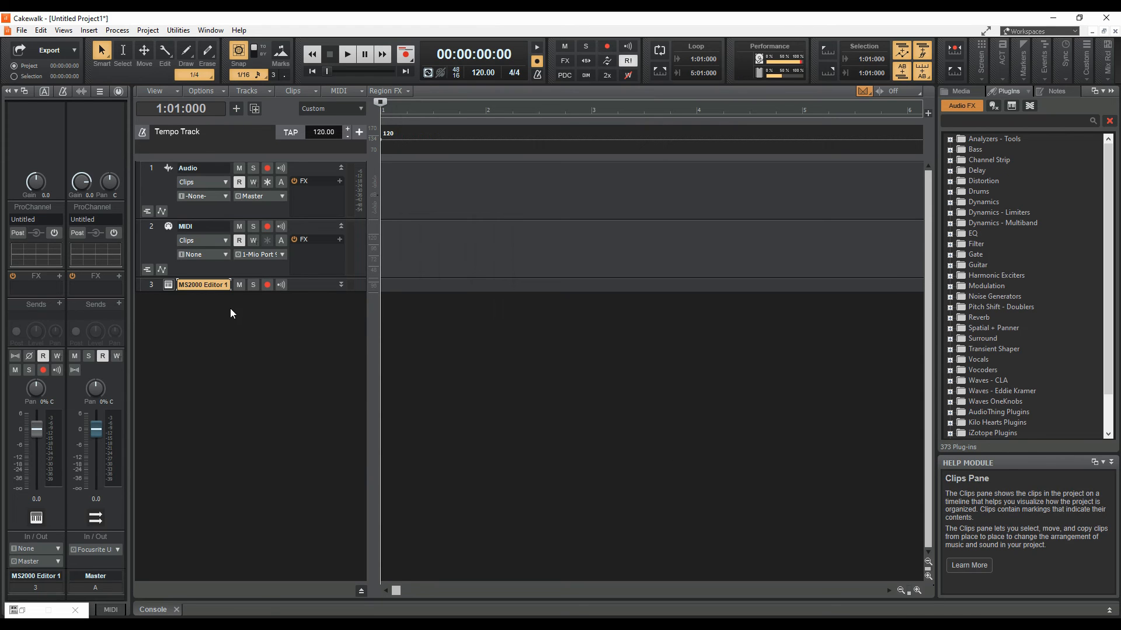
pyautogui.click(167, 284)
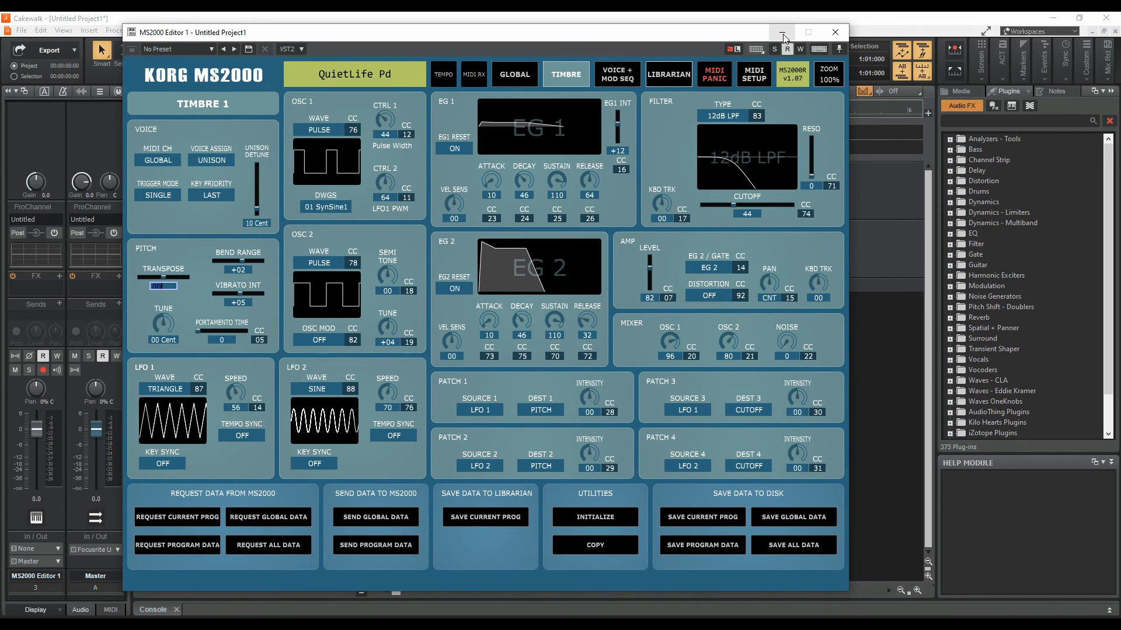
pyautogui.click(782, 33)
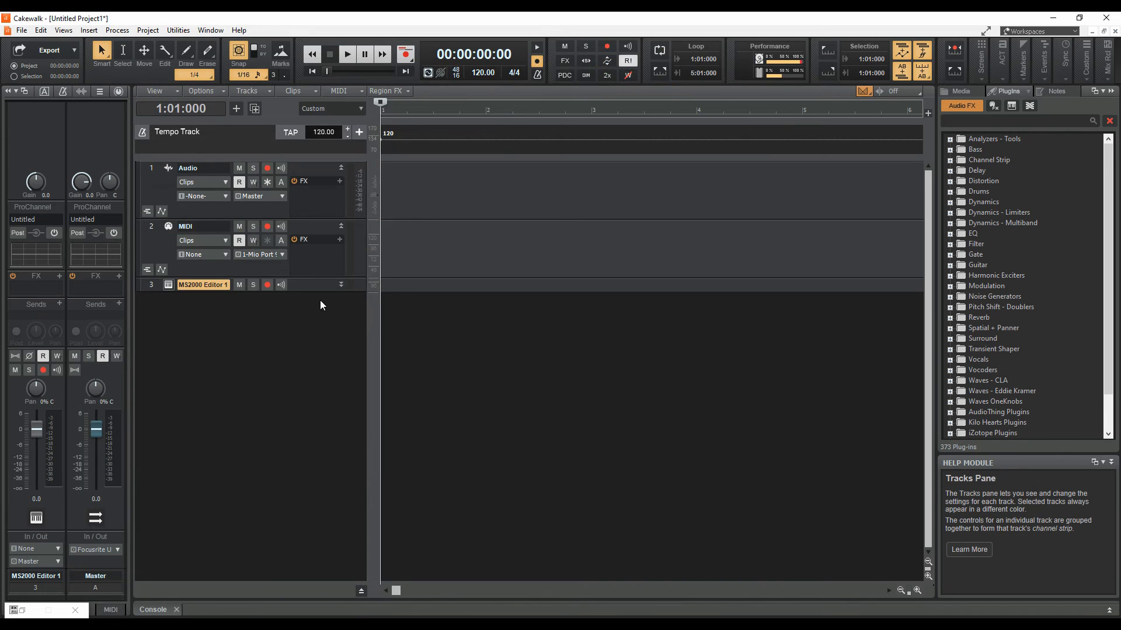
# Expand the MS2000 Editor 1 track, show its automation lane, and assign the lane to the plug-in's Cutoff_cc parameter
pyautogui.click(341, 285)
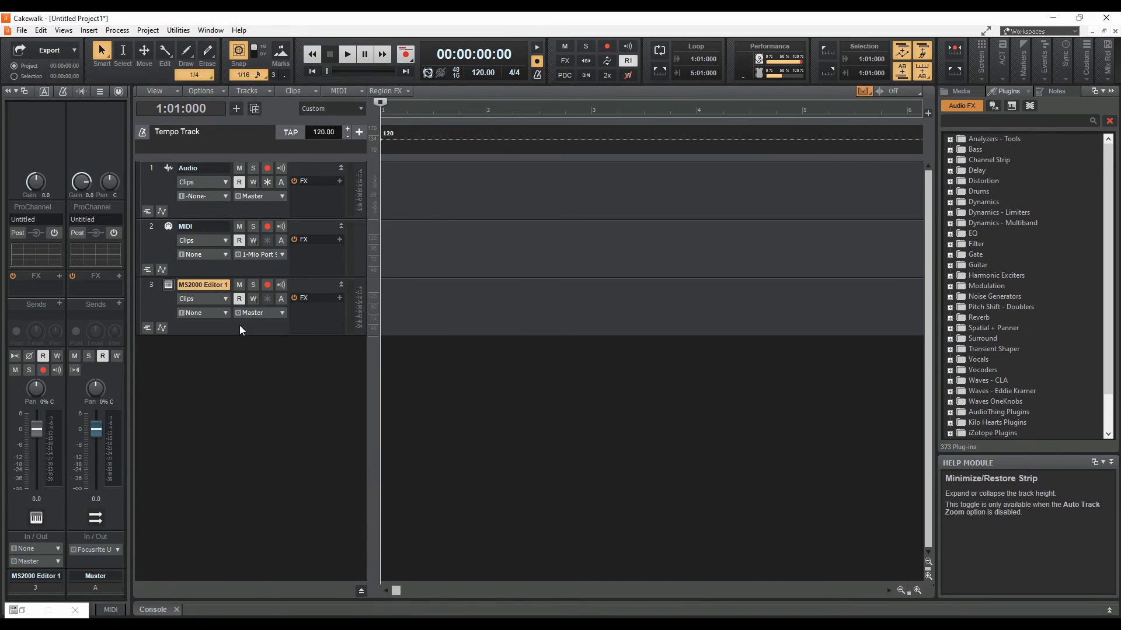
pyautogui.click(162, 328)
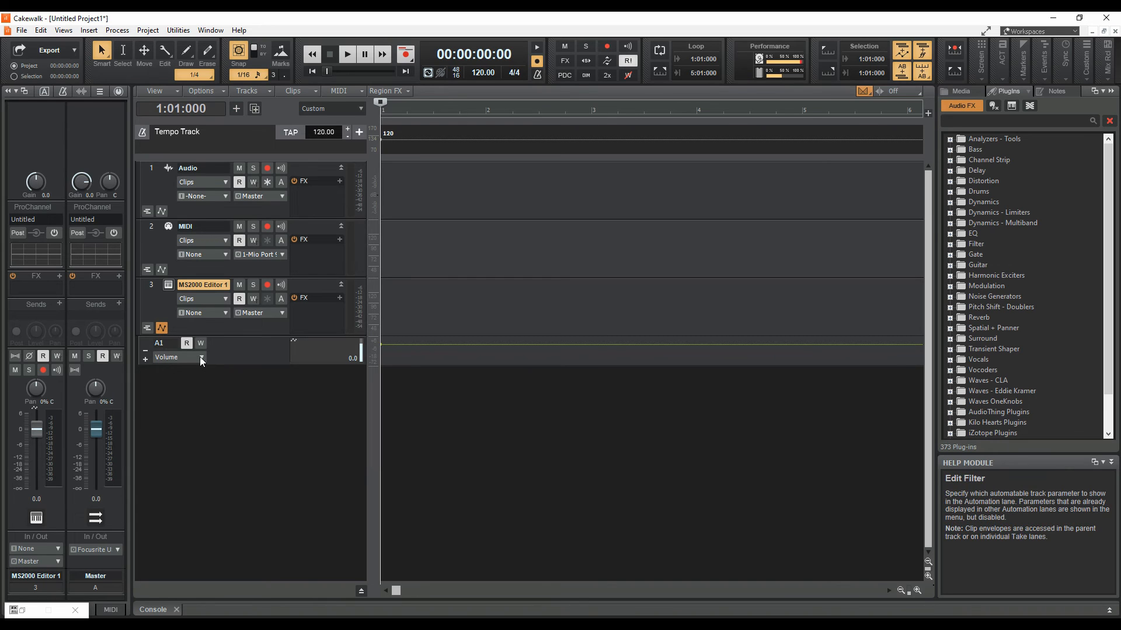
pyautogui.click(200, 358)
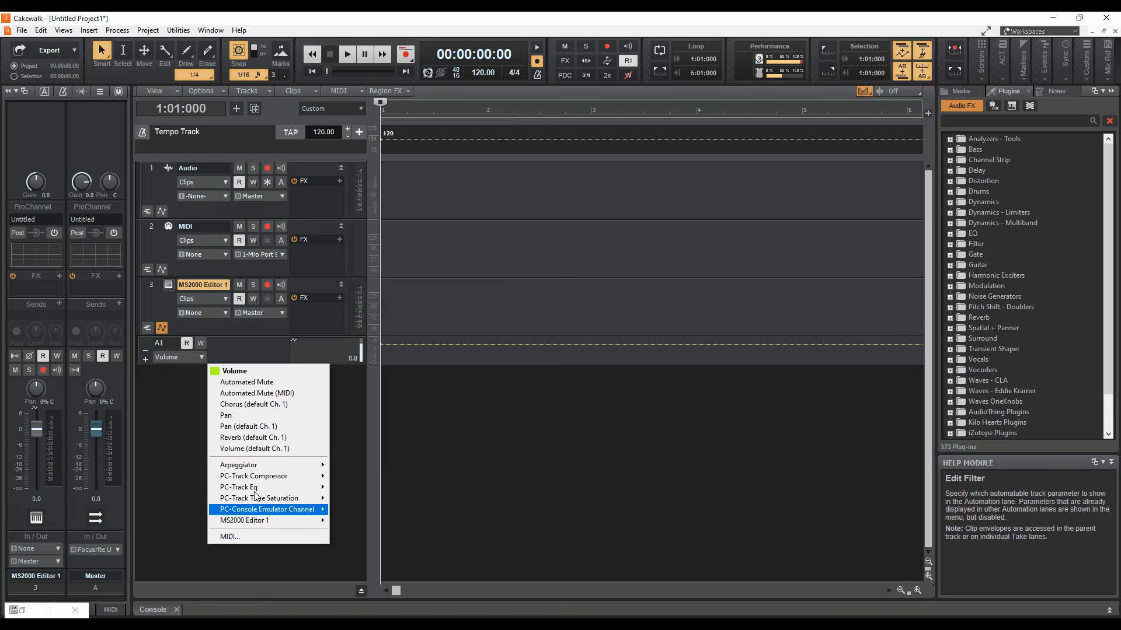
pyautogui.moveTo(270, 526)
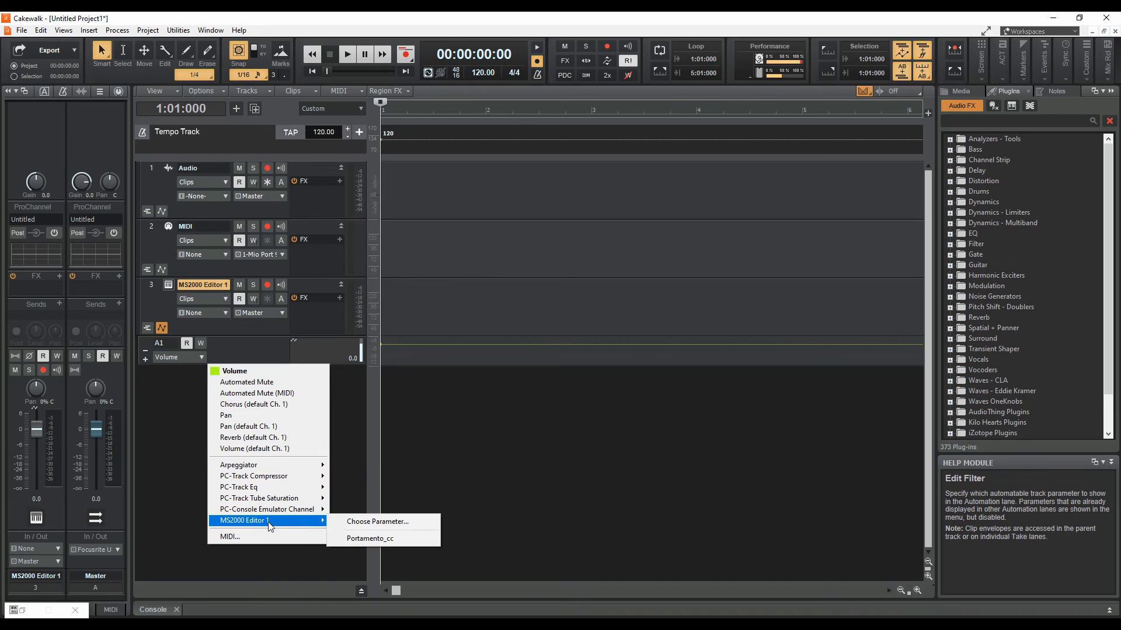
pyautogui.click(371, 525)
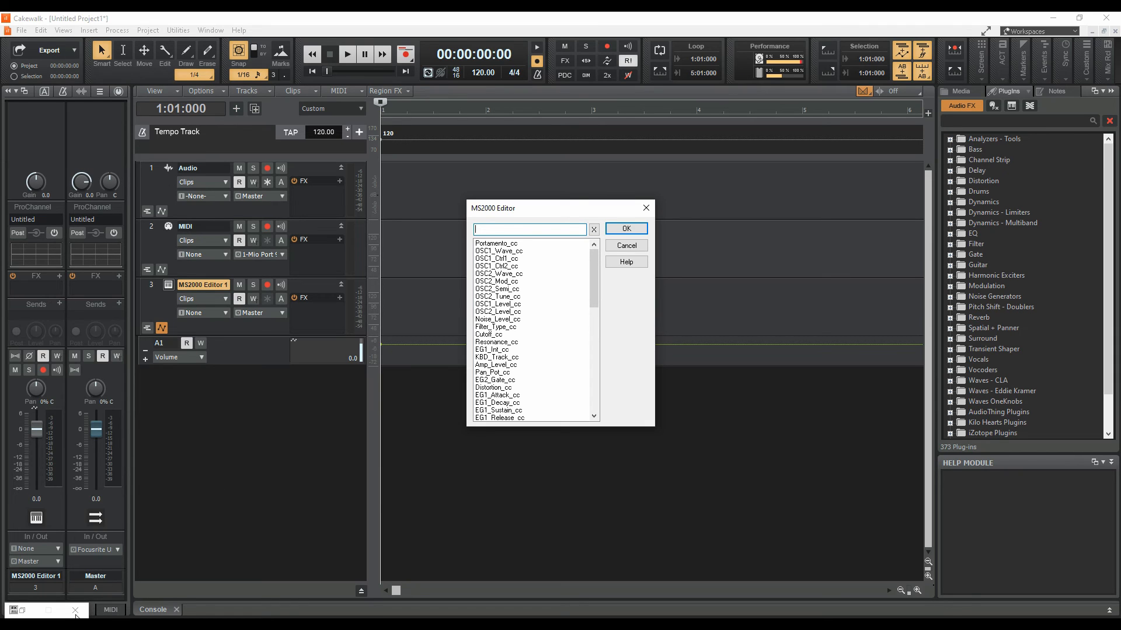
pyautogui.scroll(-1, 526, 351)
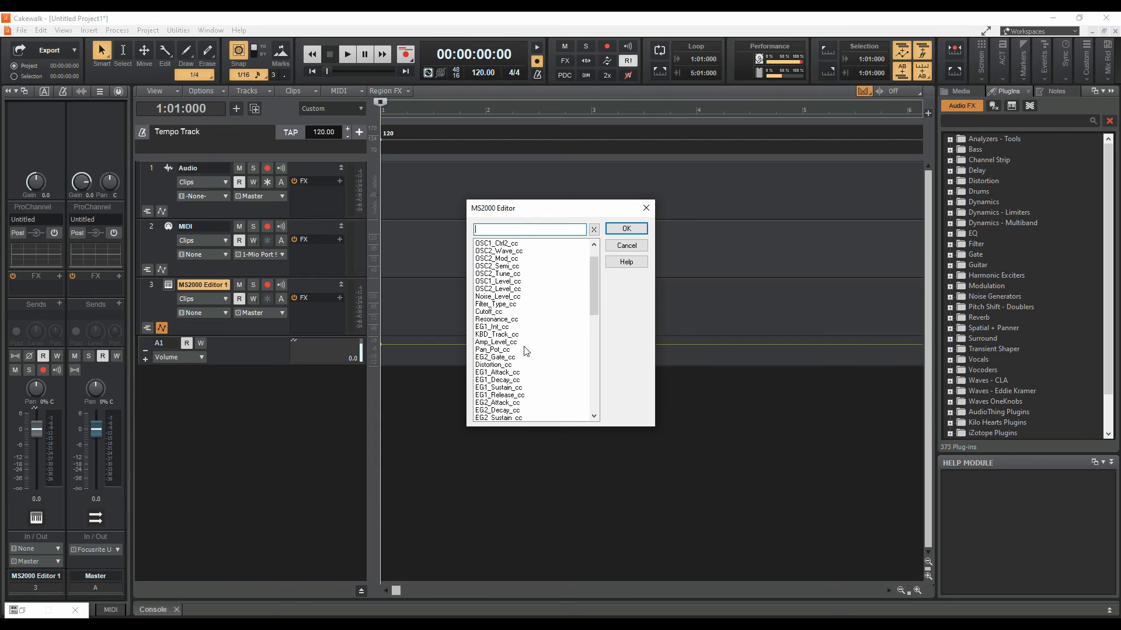
pyautogui.click(500, 312)
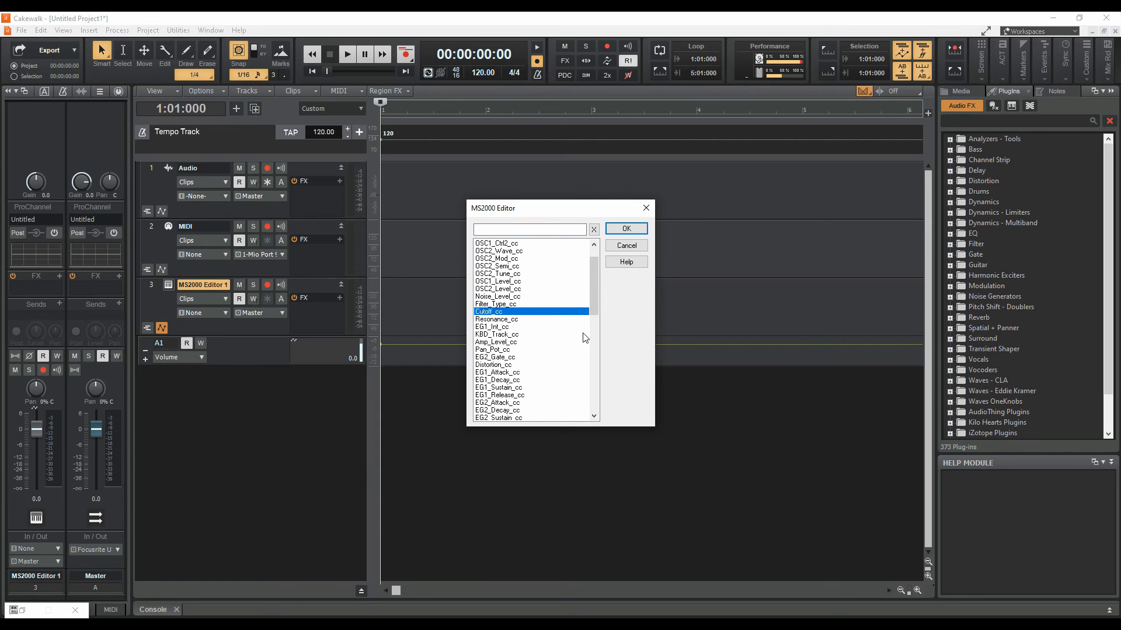
pyautogui.click(627, 228)
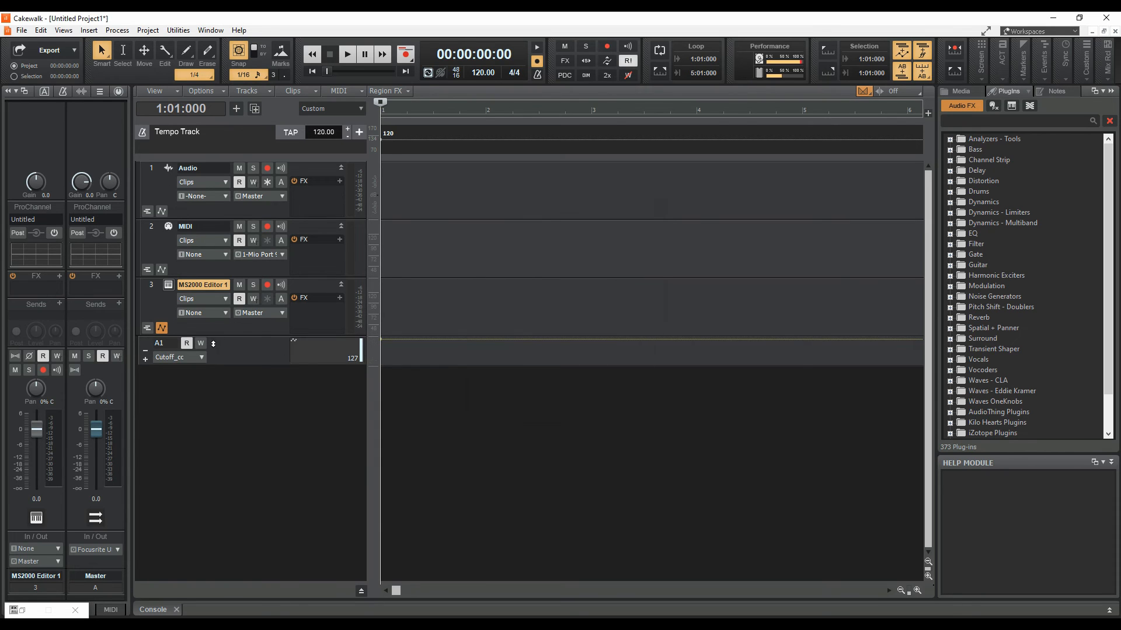
# Enlarge the Cutoff_cc lane, shape its envelope down mid-measure 1, up at about measure 2 and down at about measure 3, and check the editor's cutoff control
pyautogui.moveTo(244, 364); pyautogui.dragTo(245, 422)
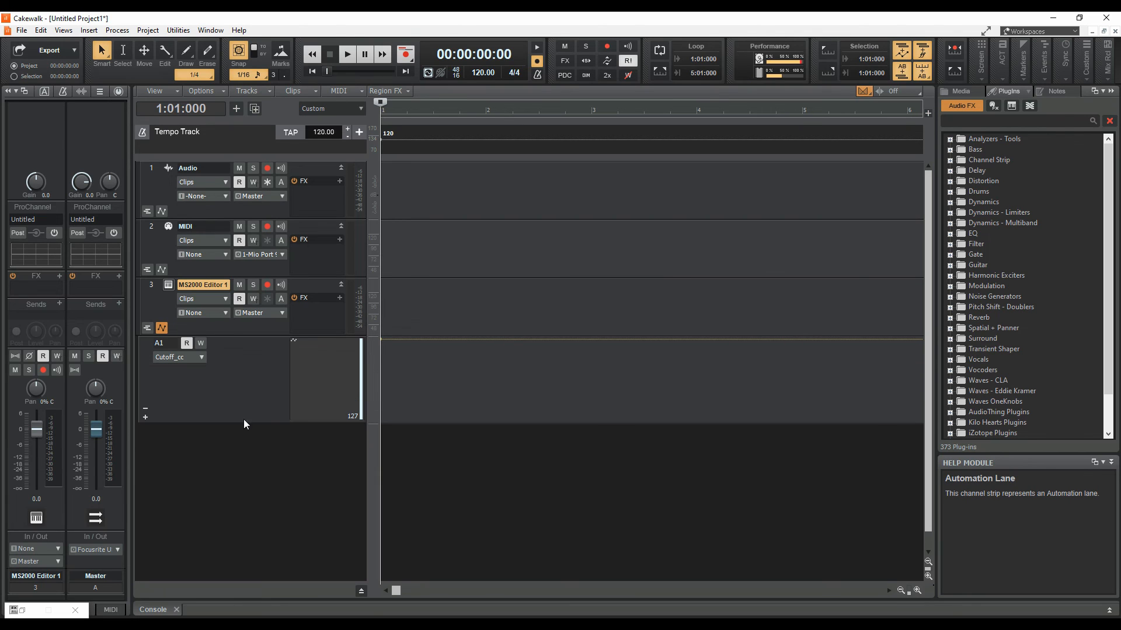
pyautogui.moveTo(388, 338); pyautogui.dragTo(426, 421)
pyautogui.moveTo(486, 420); pyautogui.dragTo(492, 339)
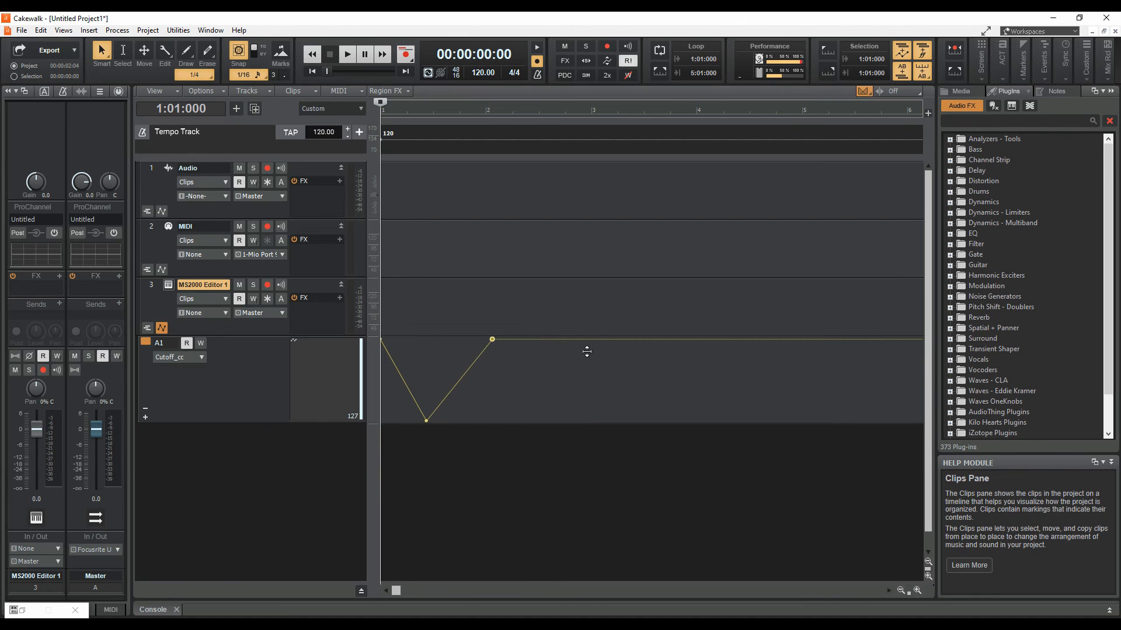
pyautogui.moveTo(587, 339); pyautogui.dragTo(596, 421)
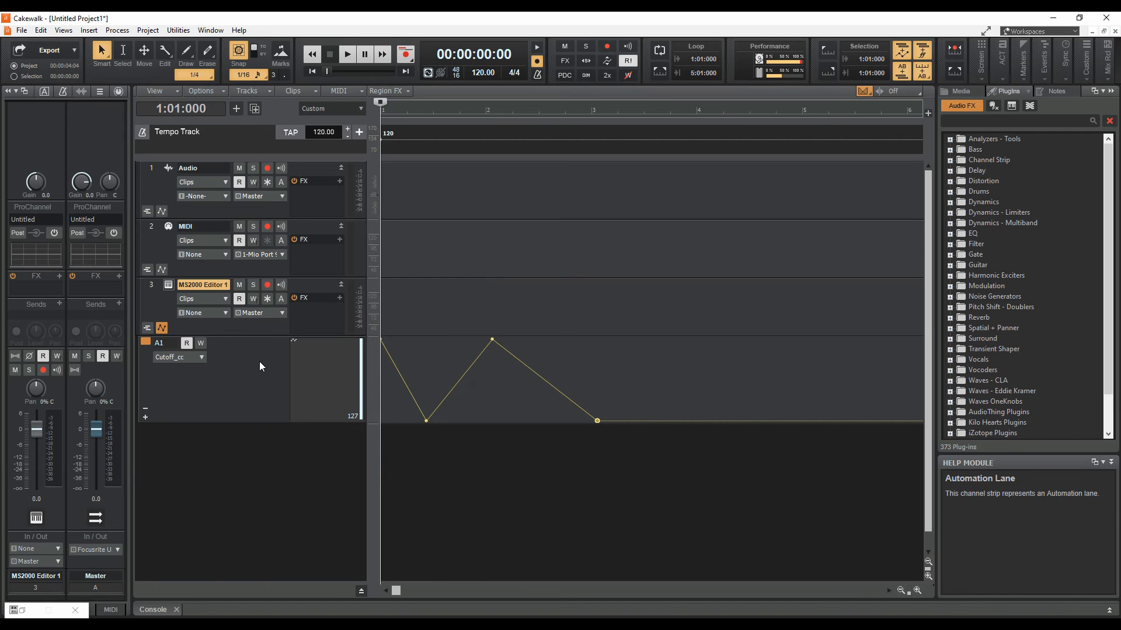
pyautogui.click(168, 284)
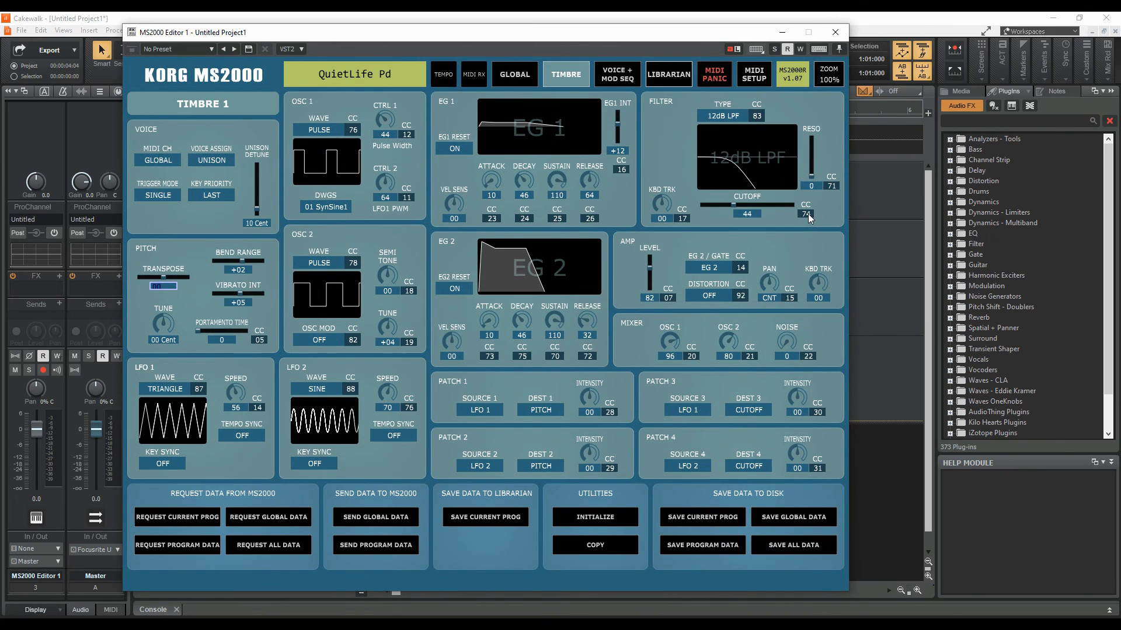
pyautogui.click(784, 34)
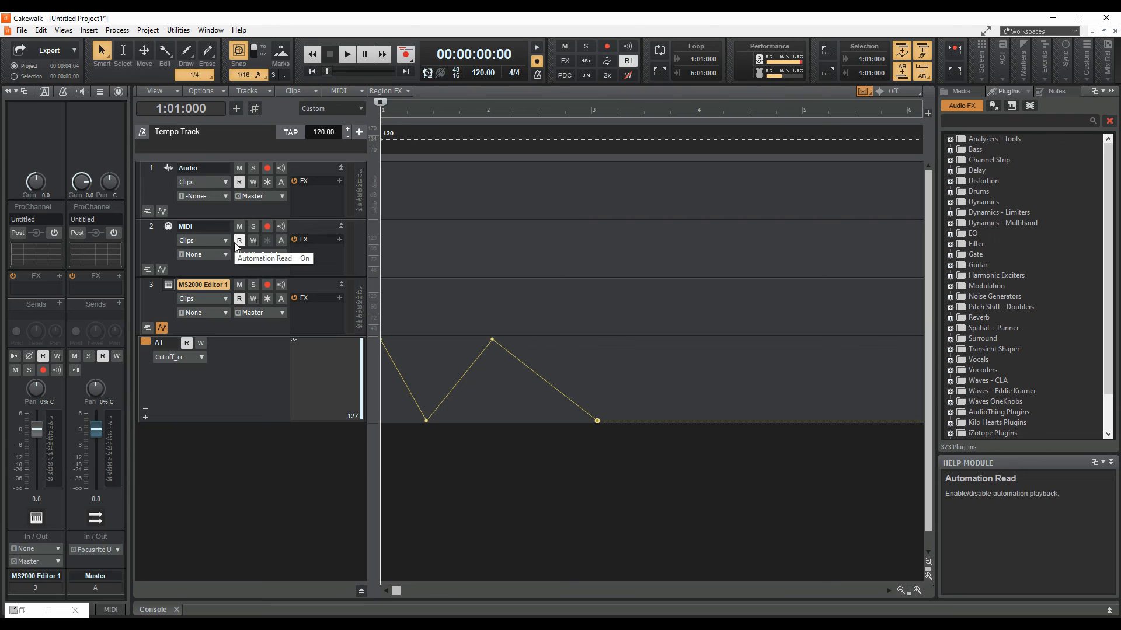
# Switch the track control layout to All and make the MIDI track taller to expose its input and output settings
pyautogui.click(282, 255)
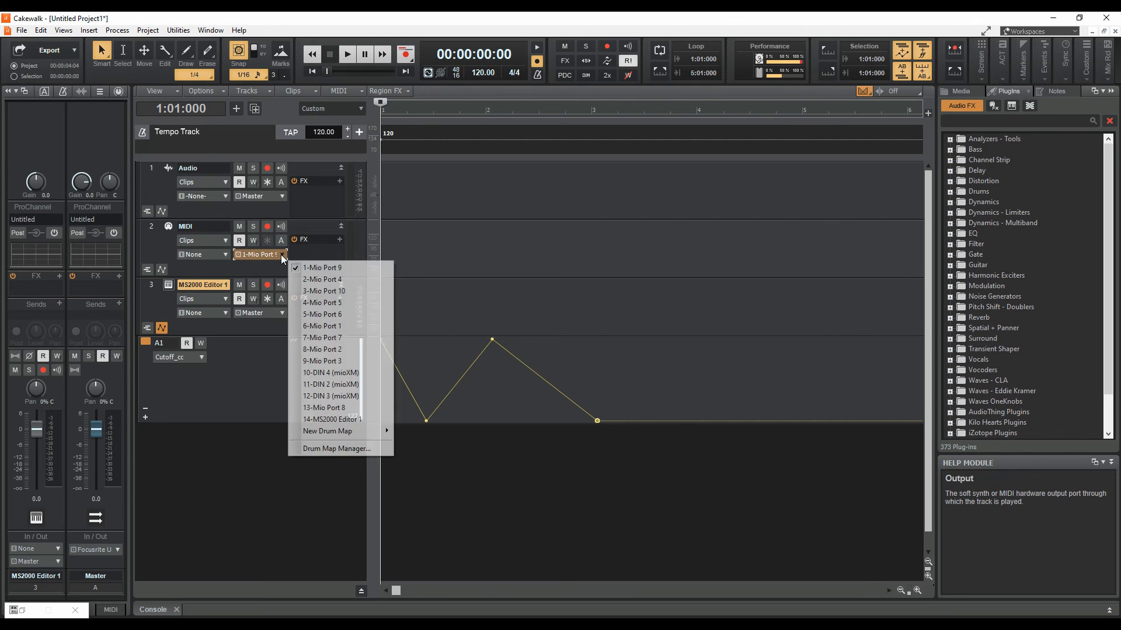
pyautogui.click(324, 110)
pyautogui.click(308, 115)
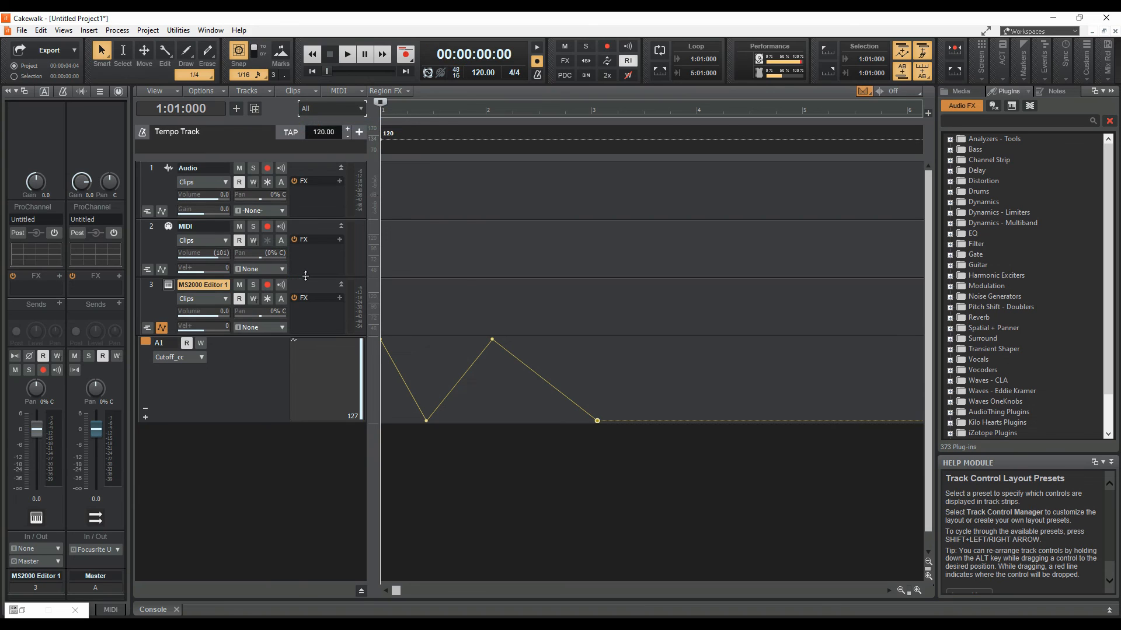
pyautogui.moveTo(301, 276); pyautogui.dragTo(294, 322)
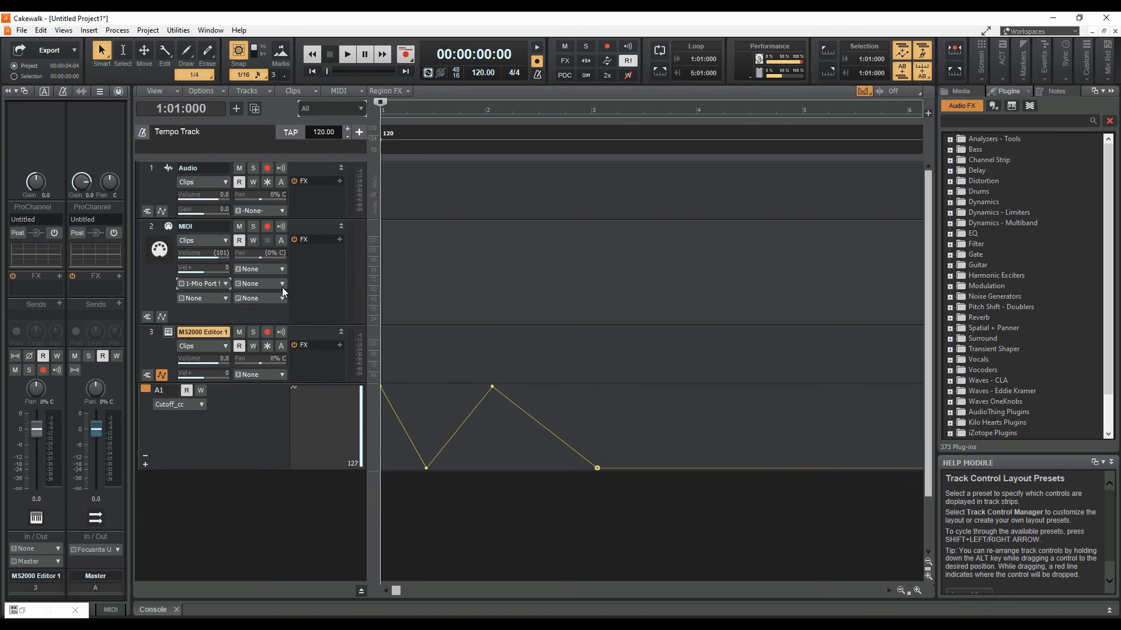
# Set the MIDI track's input to ADVANCE61 USB PORT 1 on MIDI Omni and its output to MS2000 Editor 1
pyautogui.click(269, 268)
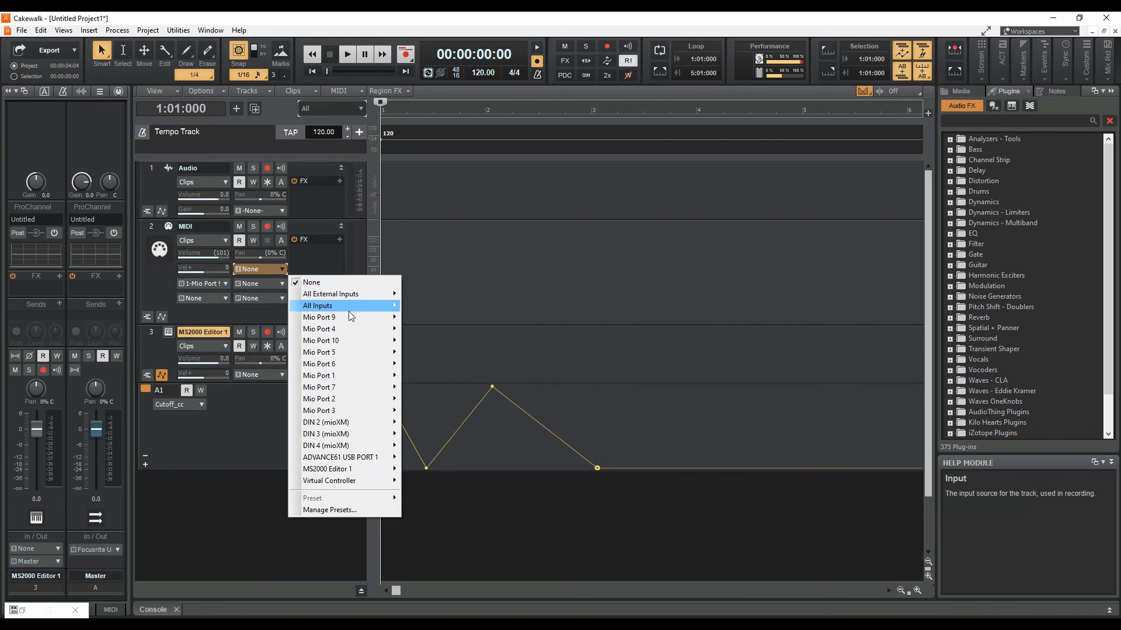
pyautogui.moveTo(373, 457)
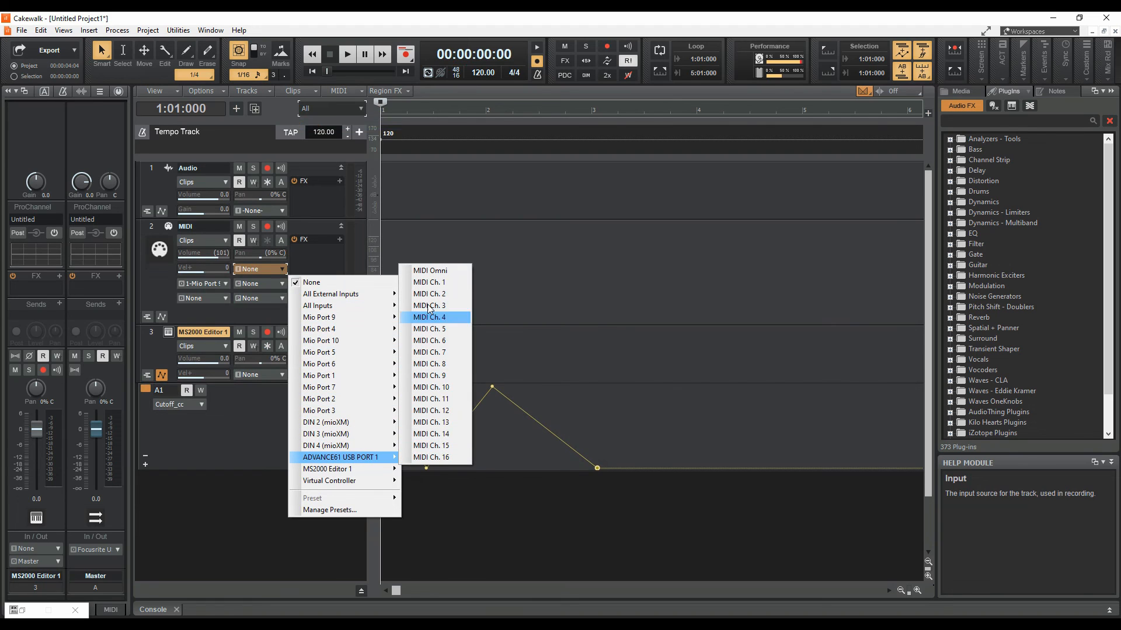
pyautogui.click(436, 272)
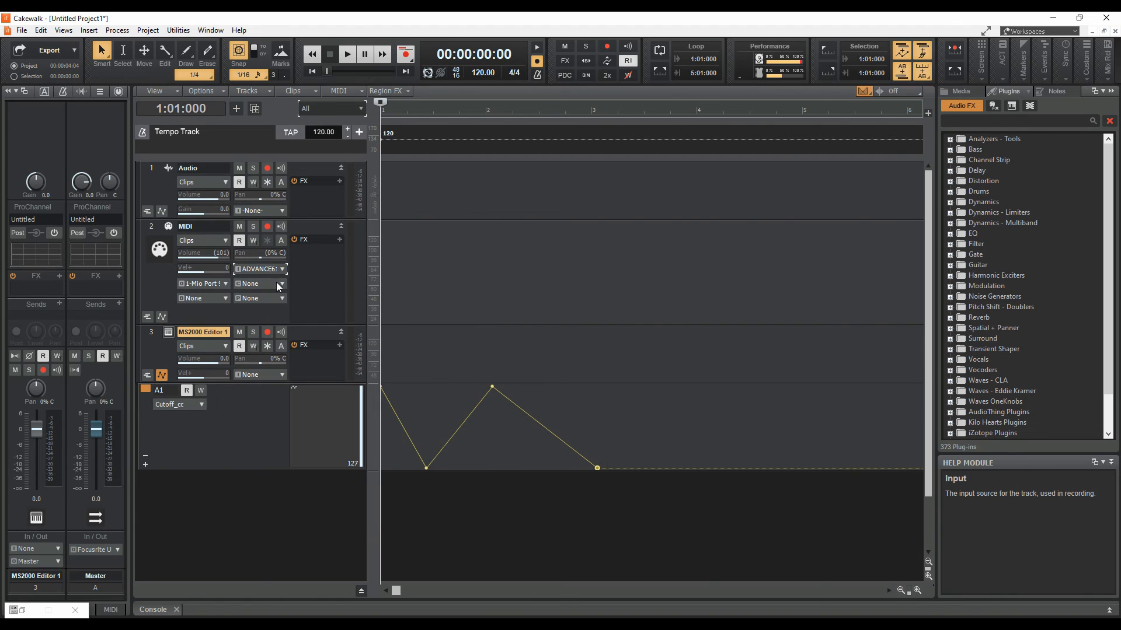
pyautogui.click(222, 285)
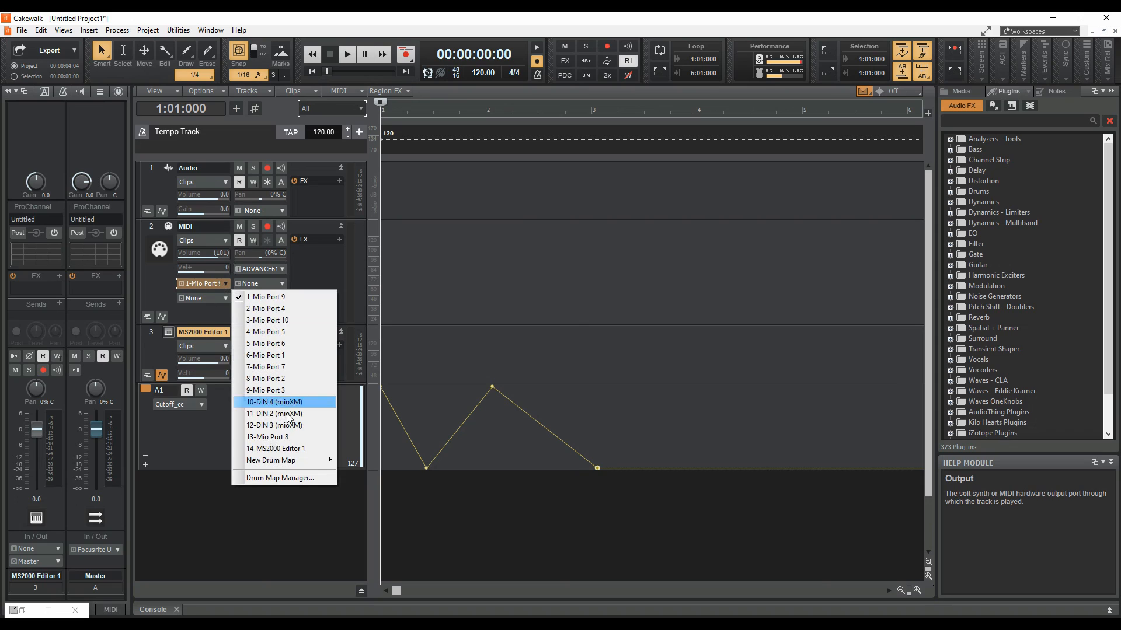
pyautogui.click(285, 450)
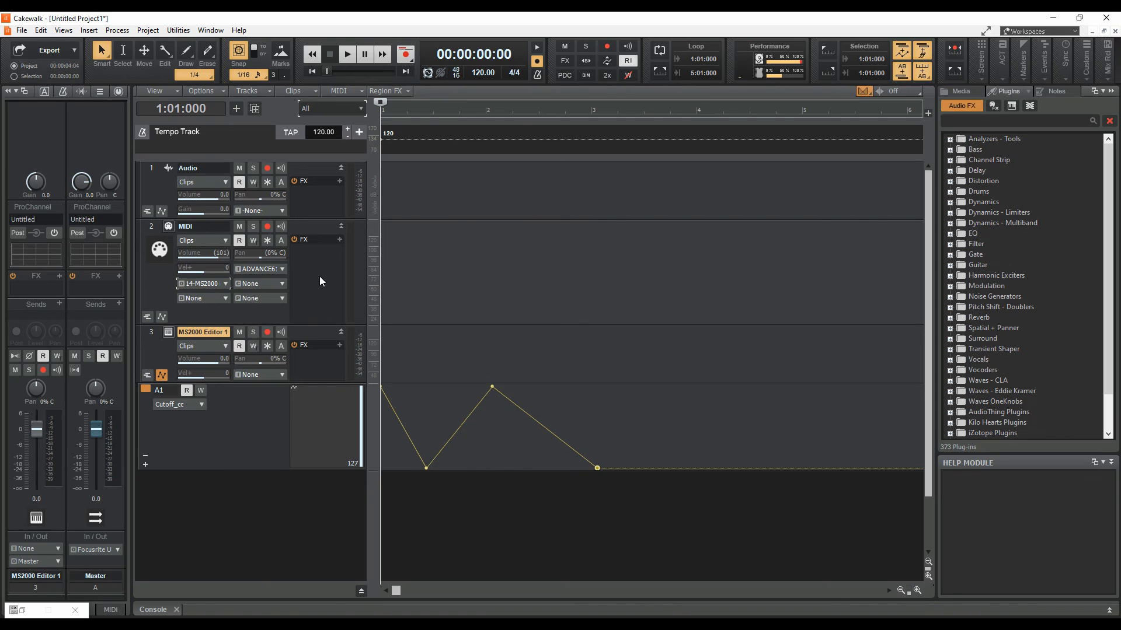
# Turn on input echo for the MIDI track, play the project through the cutoff automation, and halt playback just past measure 4
pyautogui.click(281, 226)
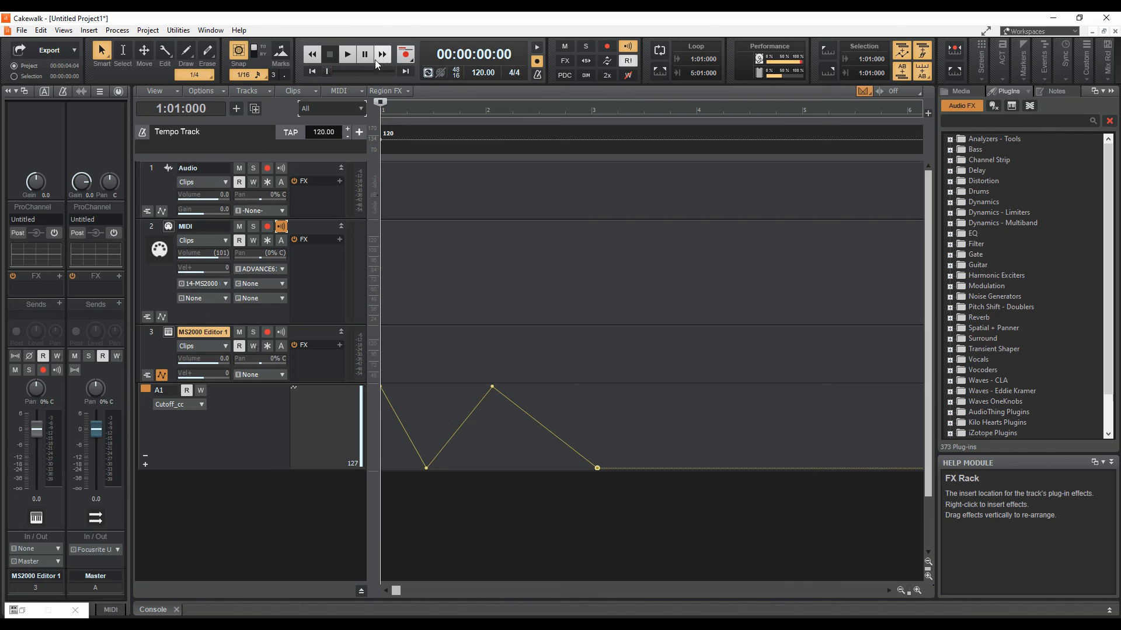
pyautogui.click(348, 58)
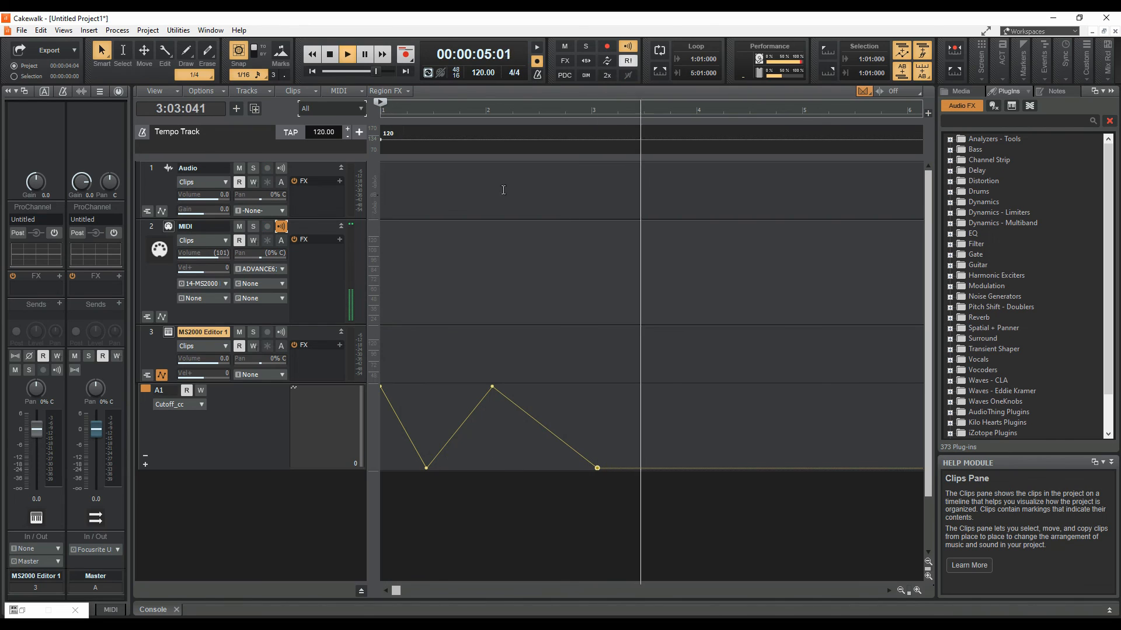
pyautogui.click(347, 54)
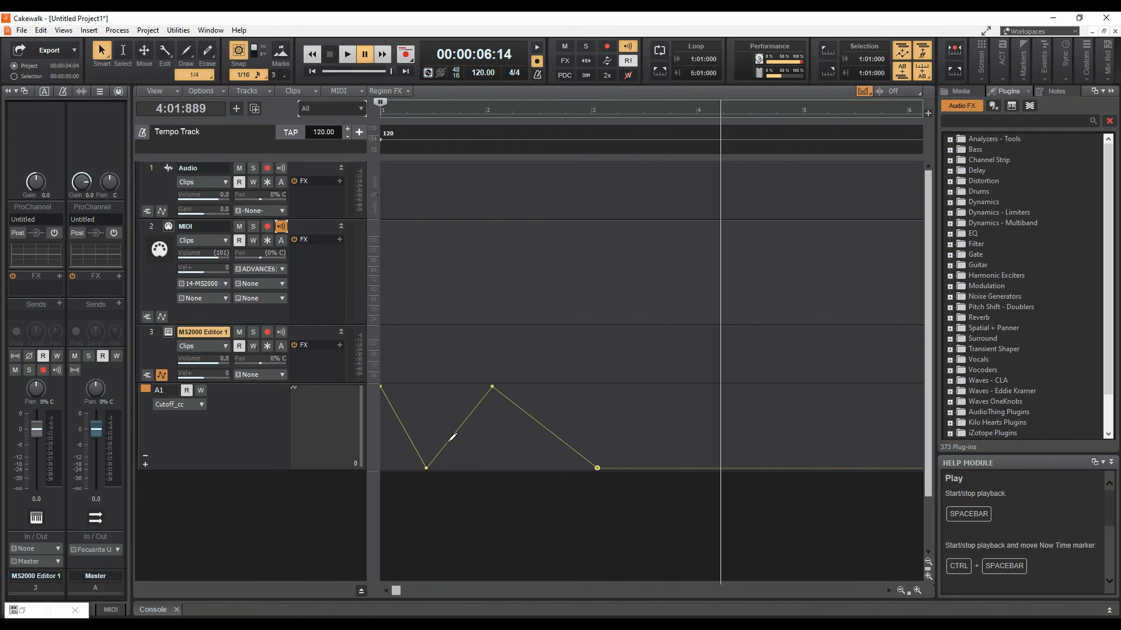